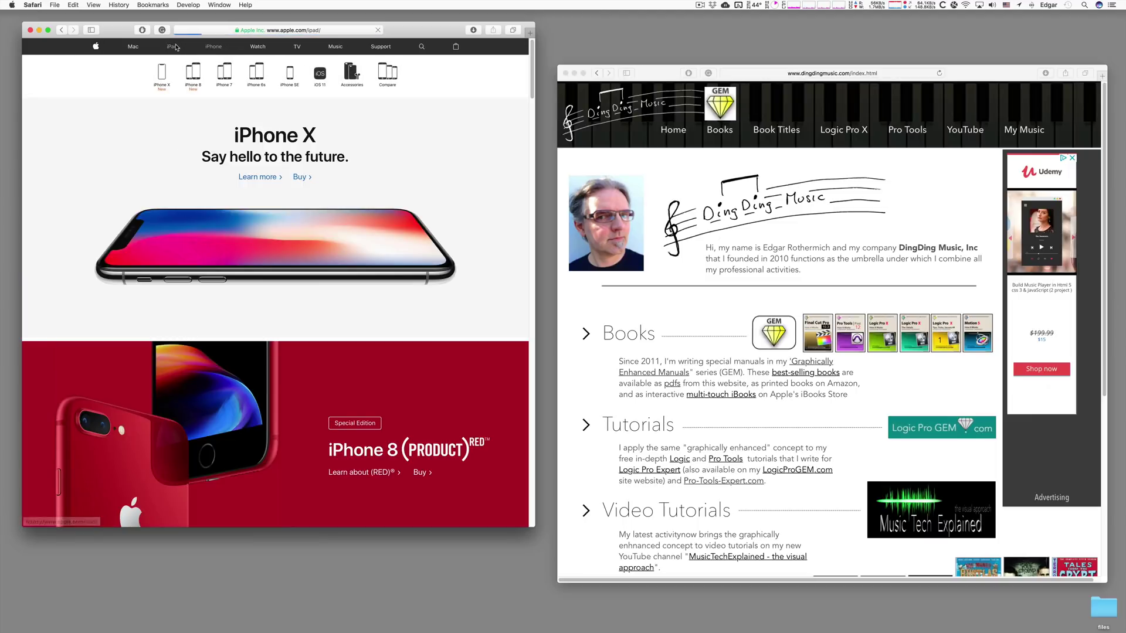
Open the Mac page on the Apple website
{"action": "left_click", "coordinate": [134, 49]}
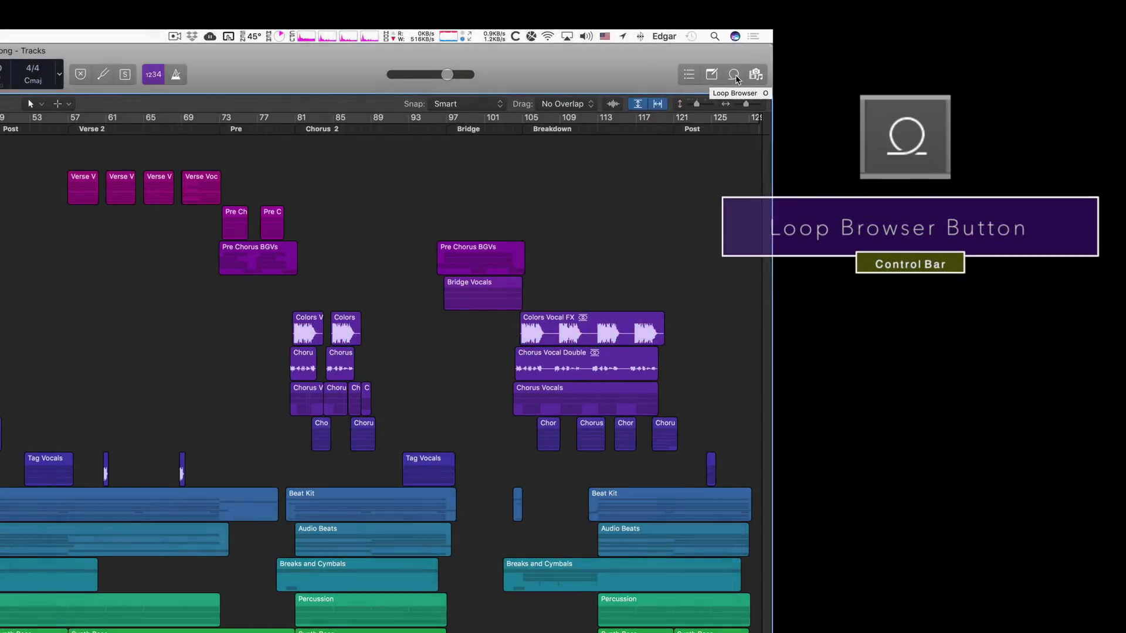
In Logic Pro X, open the Loop Browser, compare its Apple Loops and Untagged Loops views, and close it again
{"action": "left_click", "coordinate": [736, 75]}
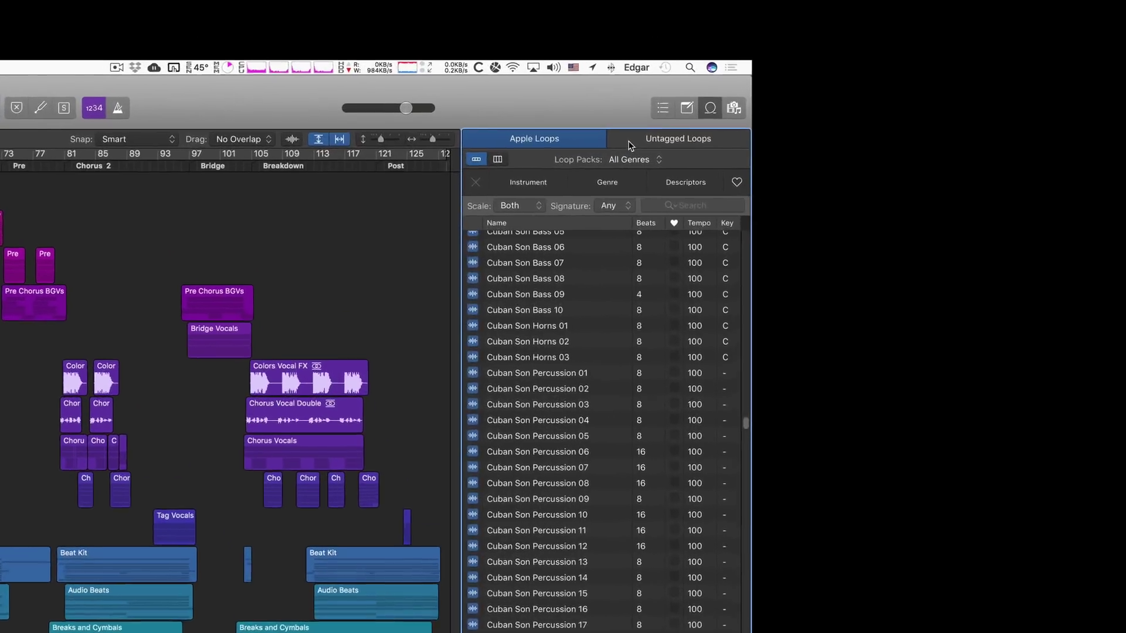
{"action": "left_click", "coordinate": [525, 69]}
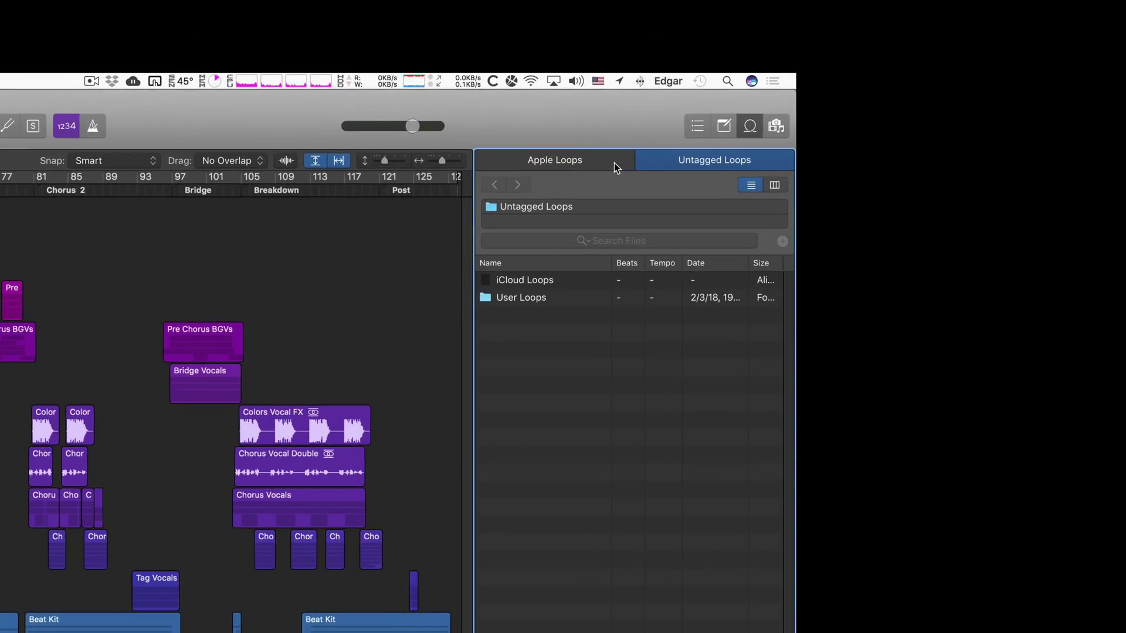
{"action": "left_click", "coordinate": [614, 163]}
{"action": "left_click", "coordinate": [665, 160]}
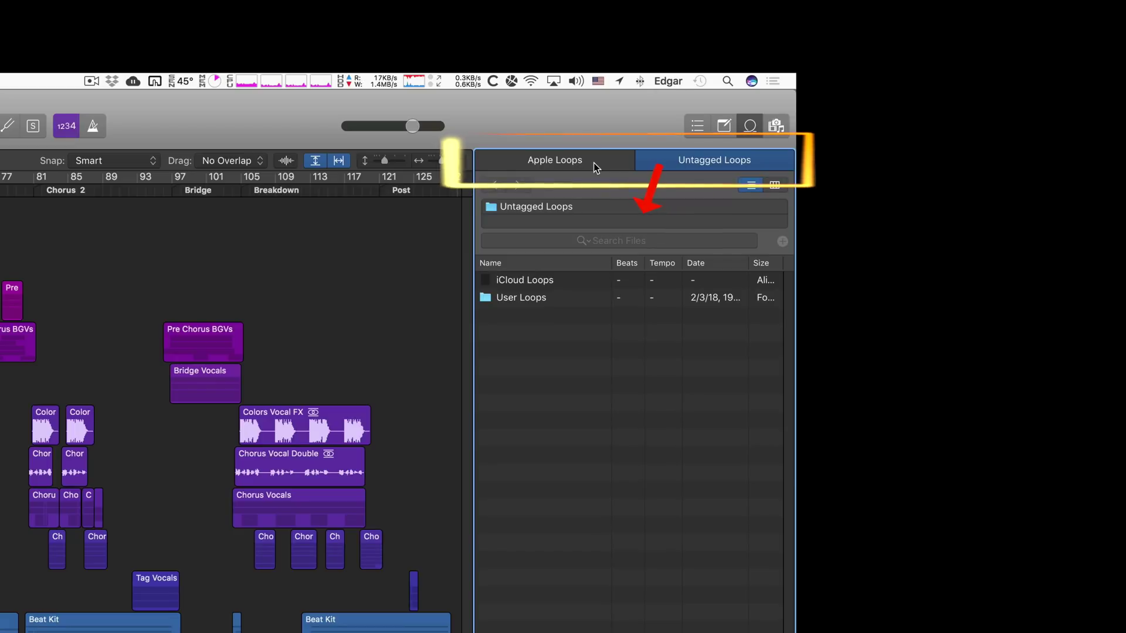
{"action": "left_click", "coordinate": [593, 163]}
{"action": "left_click", "coordinate": [646, 160]}
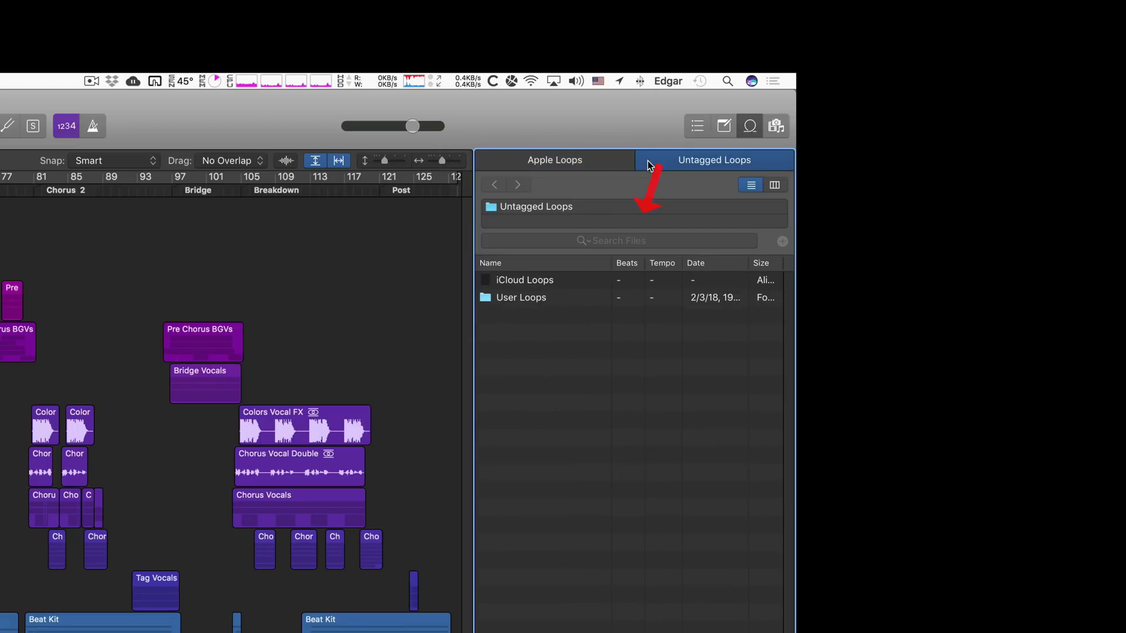
{"action": "left_click", "coordinate": [604, 164]}
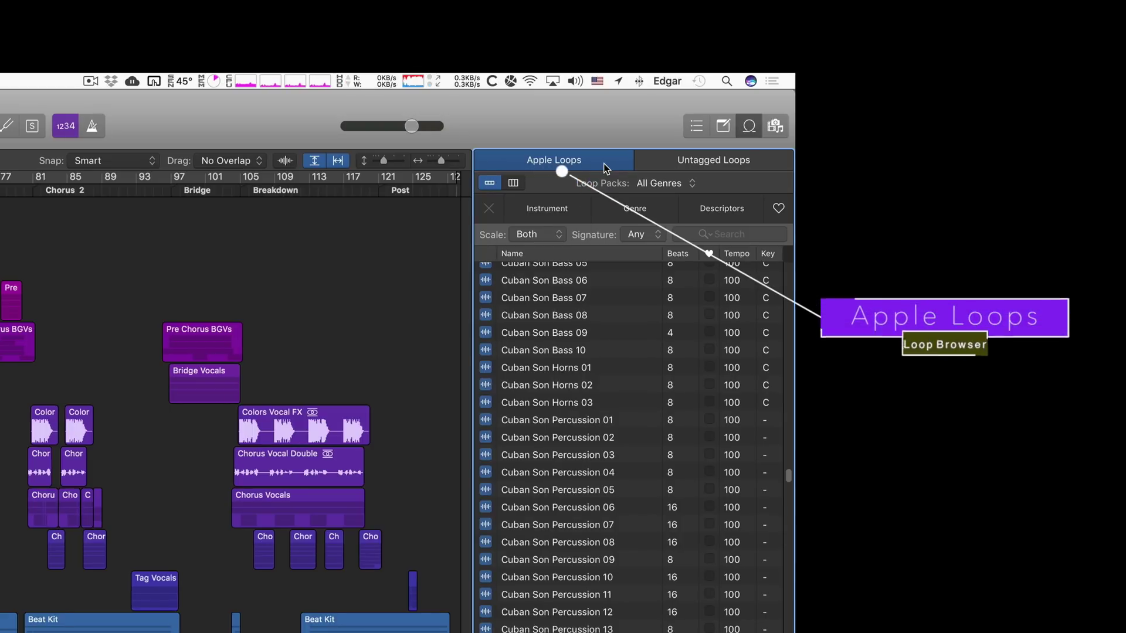
{"action": "left_click", "coordinate": [665, 161]}
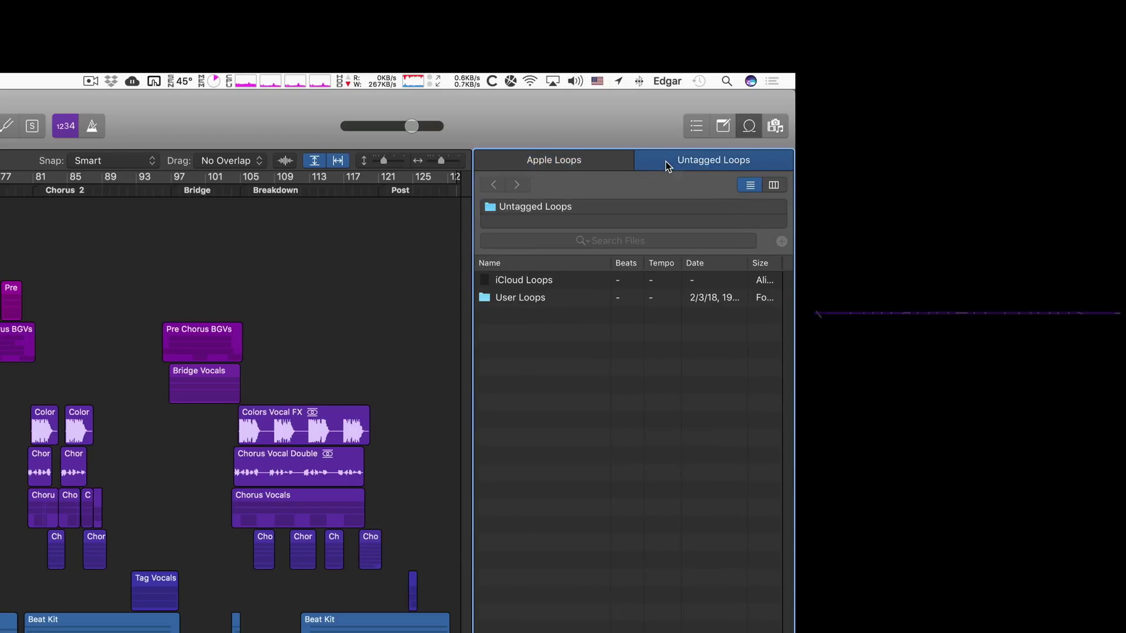
{"action": "left_click", "coordinate": [614, 161]}
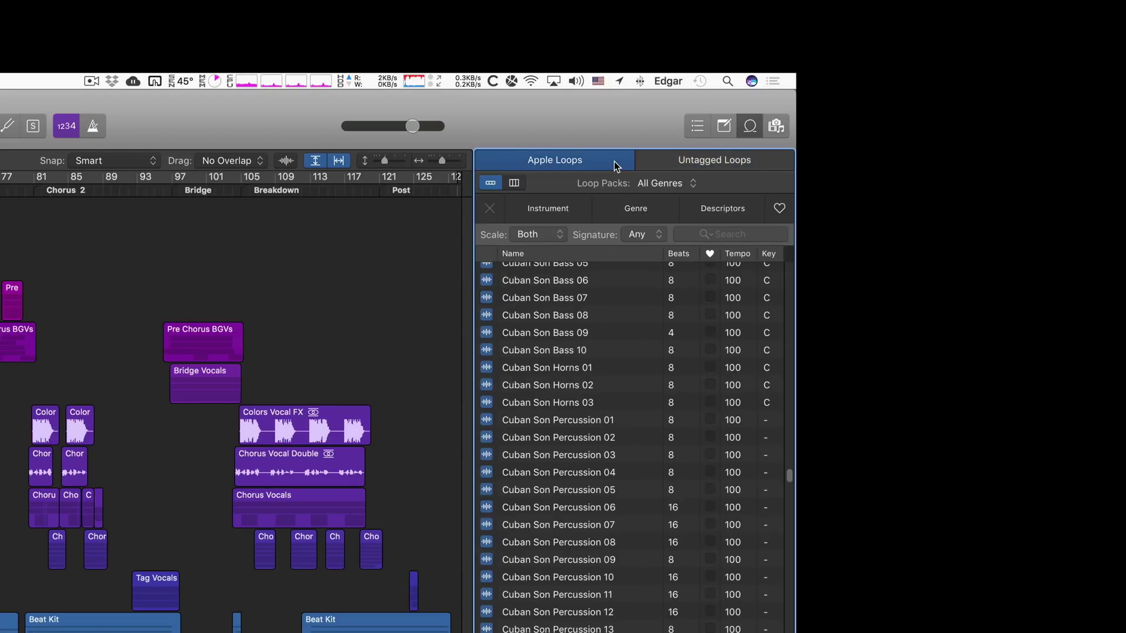
{"action": "left_click", "coordinate": [750, 127]}
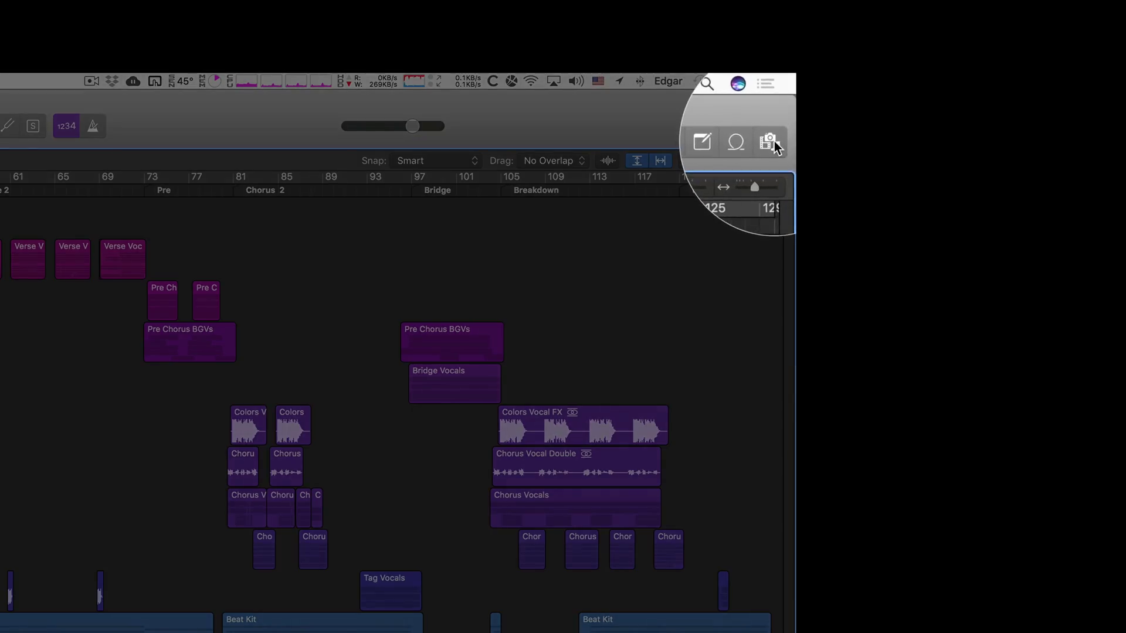
Open the Browsers pane and go through its Project, Media and All Files browsers, ending in the file search field
{"action": "left_click", "coordinate": [773, 143]}
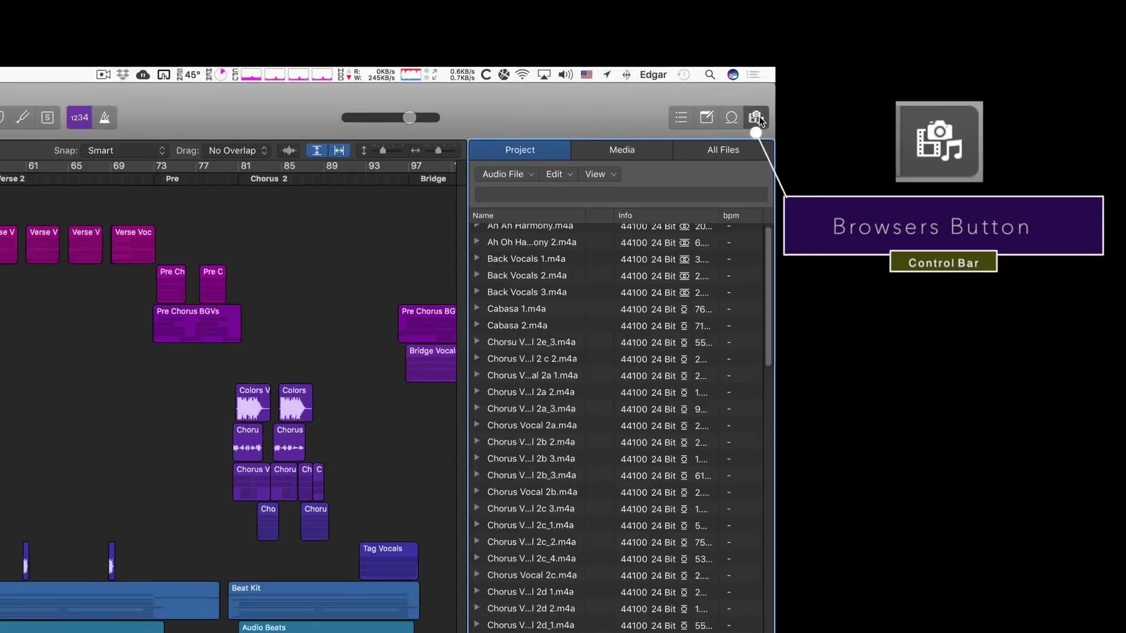
{"action": "left_click", "coordinate": [756, 117]}
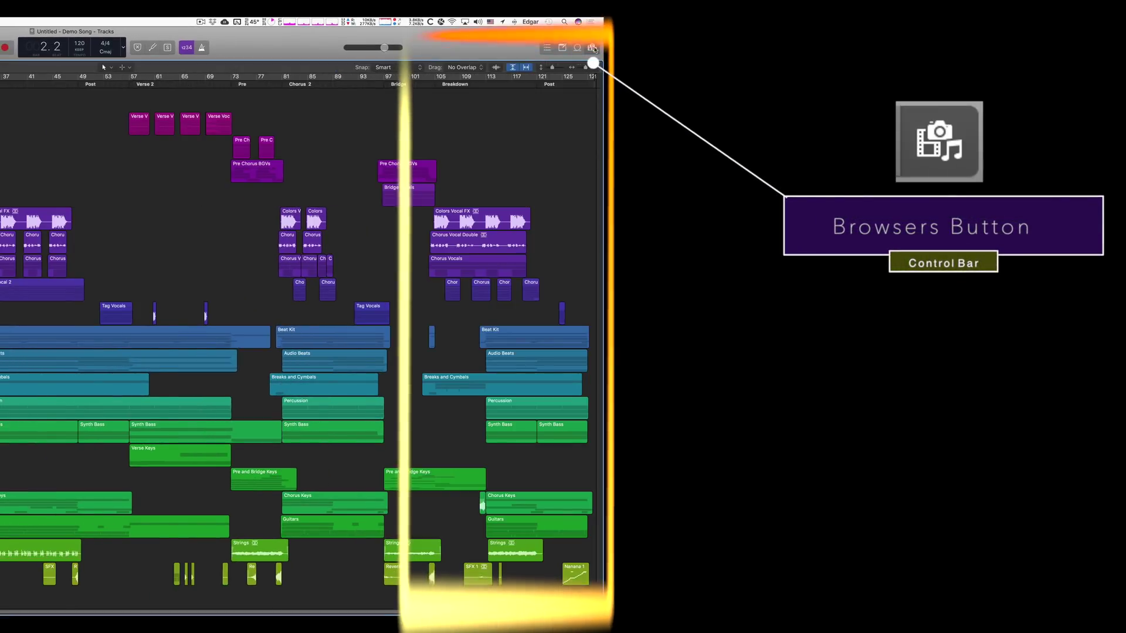
{"action": "left_click", "coordinate": [593, 50]}
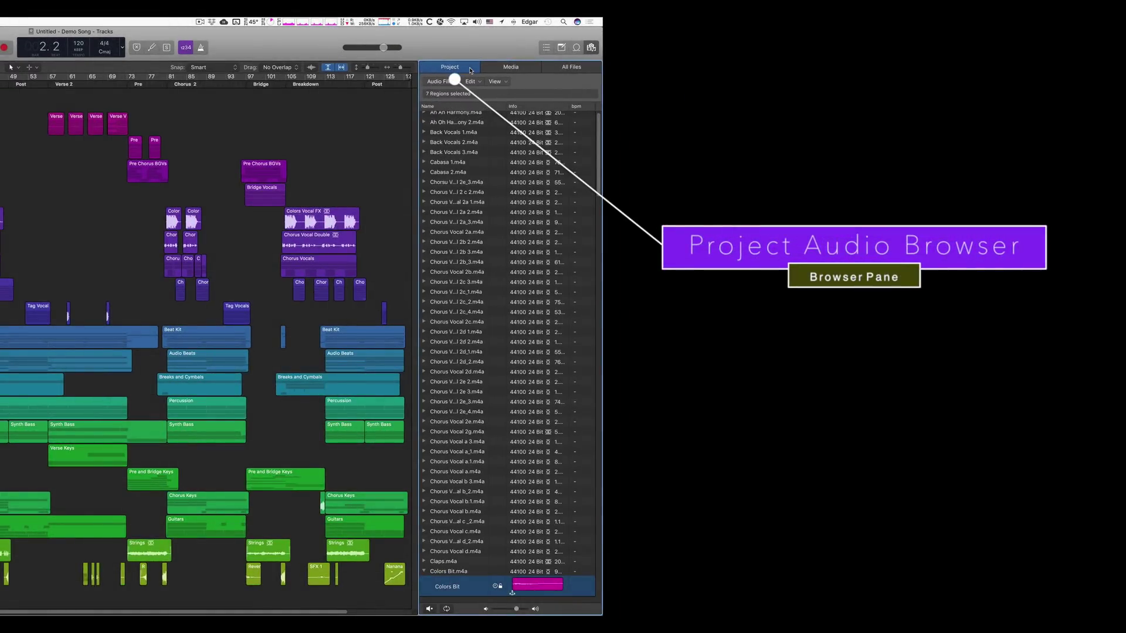
{"action": "left_click", "coordinate": [492, 69]}
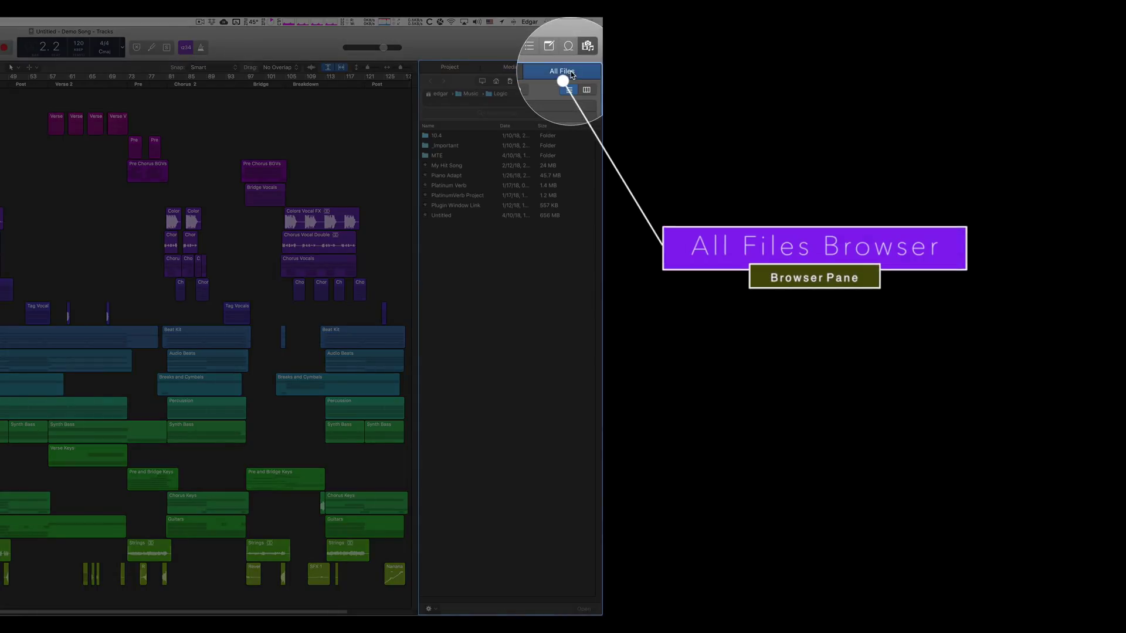
{"action": "left_click", "coordinate": [578, 68]}
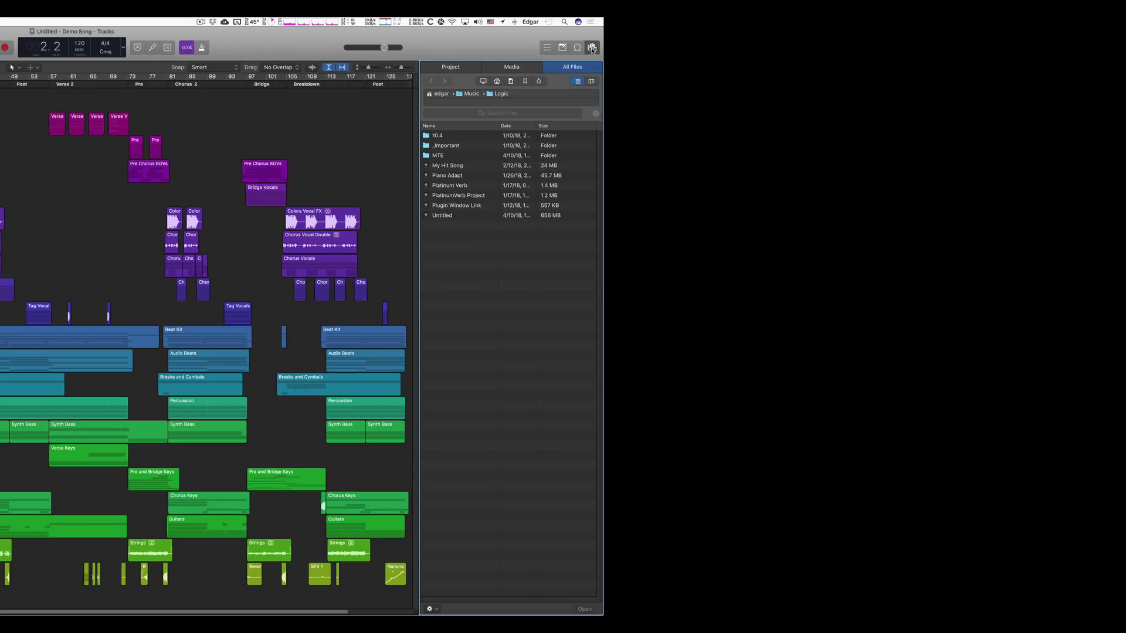
{"action": "left_click", "coordinate": [477, 113]}
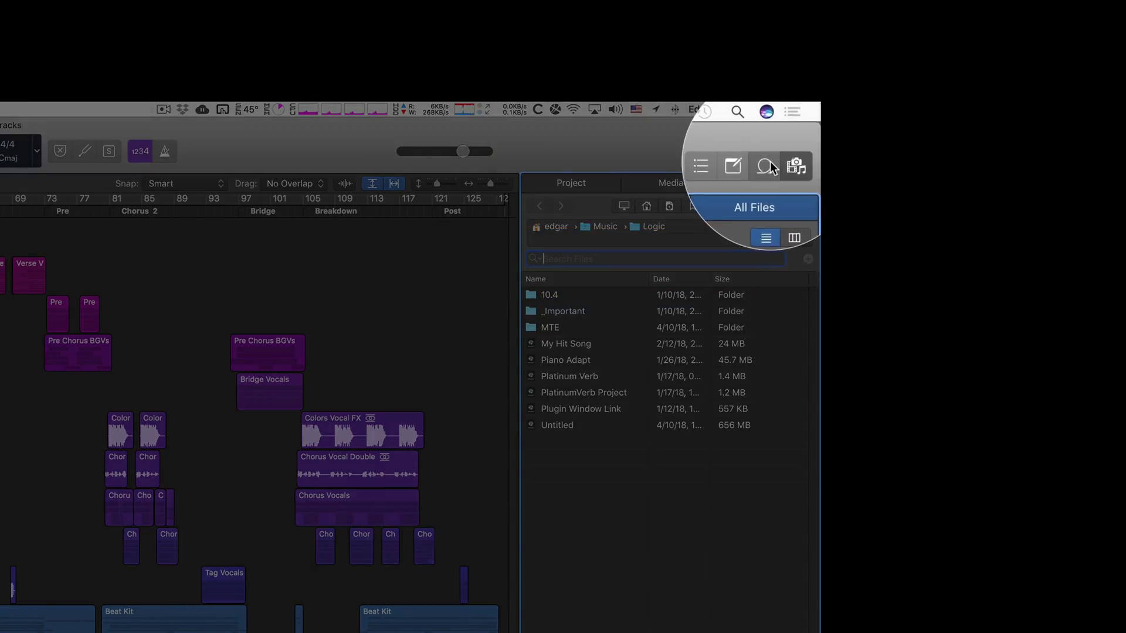
Return to the Loop Browser and look through the Instrument, Genre and Descriptors keyword filters of the Apple Loops
{"action": "left_click", "coordinate": [779, 152]}
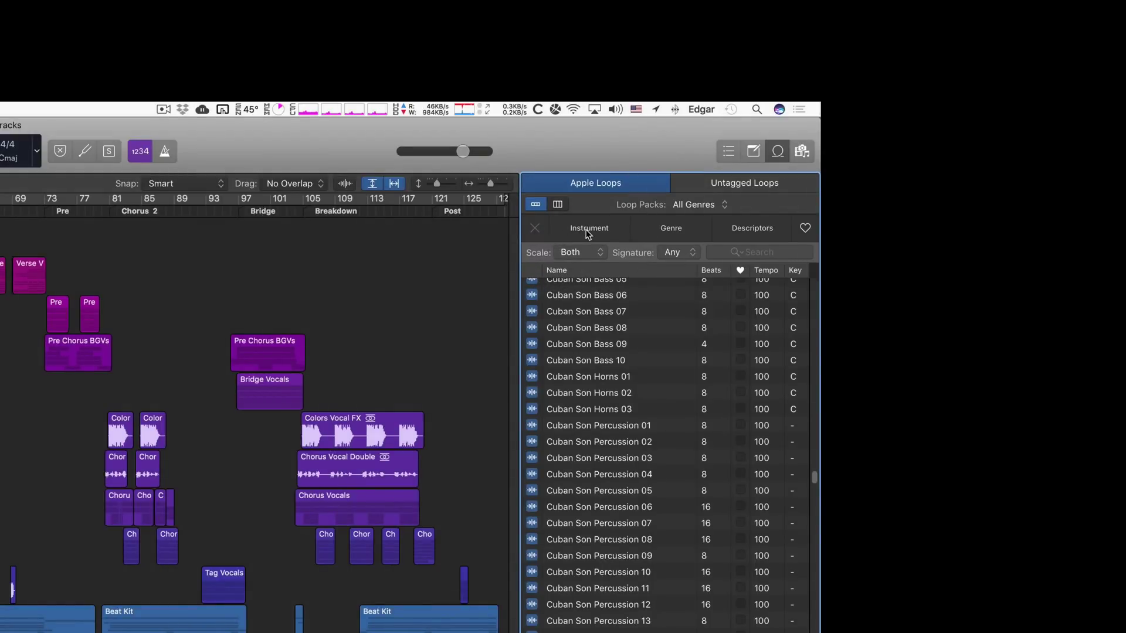
{"action": "left_click", "coordinate": [588, 234]}
{"action": "left_click", "coordinate": [670, 232]}
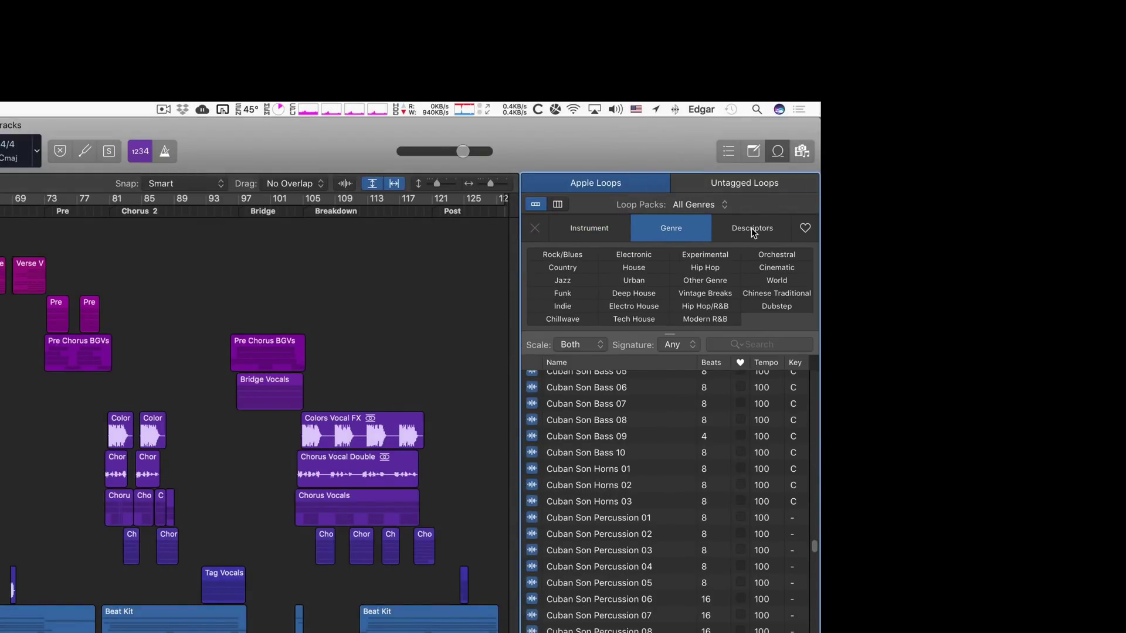
{"action": "left_click", "coordinate": [754, 233]}
{"action": "left_click", "coordinate": [677, 234]}
{"action": "left_click", "coordinate": [601, 234]}
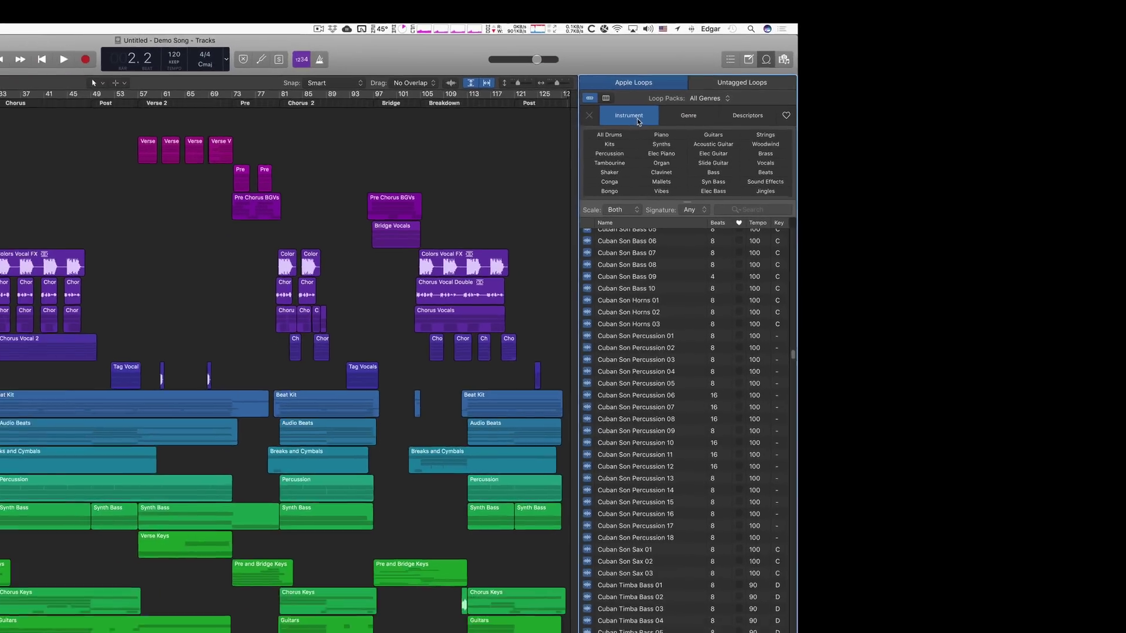
{"action": "left_click", "coordinate": [601, 233]}
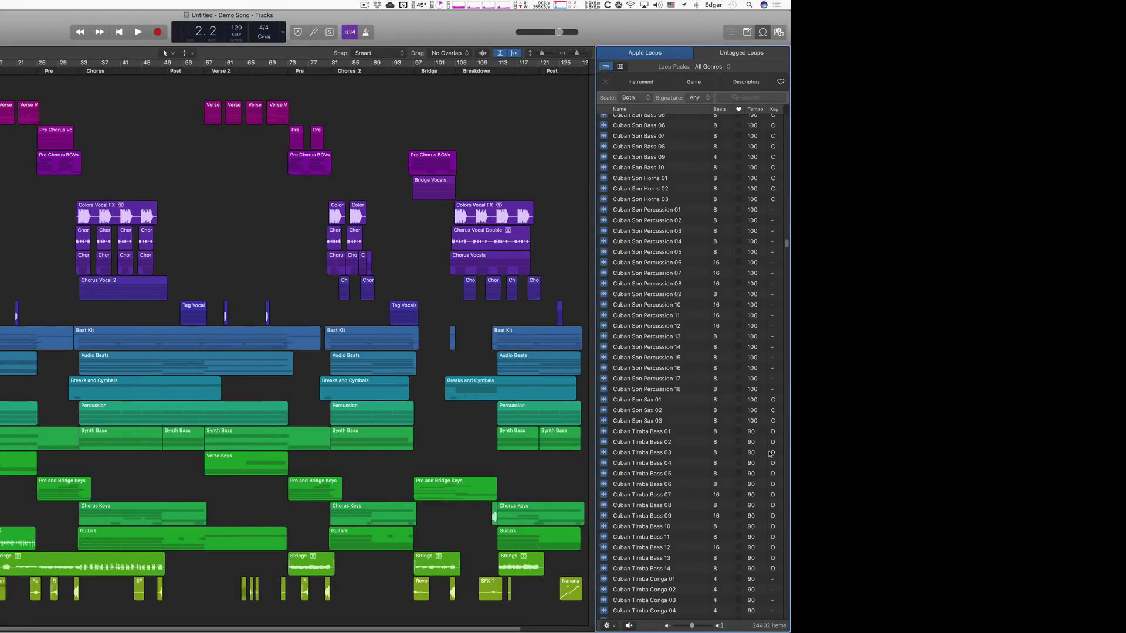
Filter the Apple Loops by the Tambourine instrument keyword and look through the matching loops
{"action": "left_click_drag", "start_coordinate": [787, 246], "coordinate": [786, 121]}
{"action": "left_click", "coordinate": [649, 88]}
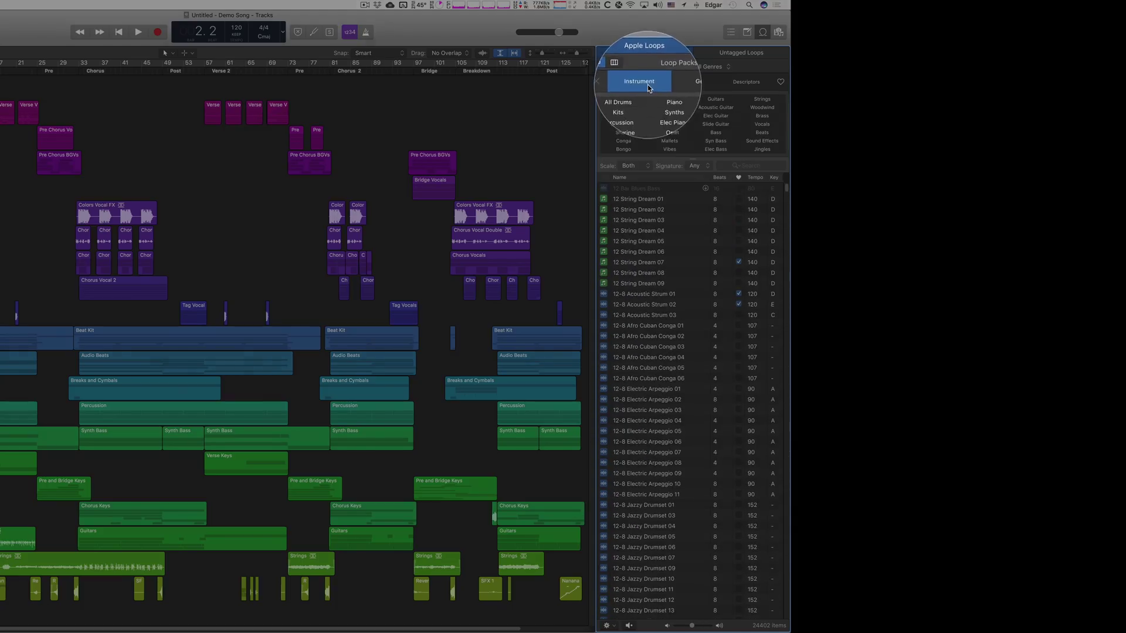
{"action": "left_click", "coordinate": [633, 126]}
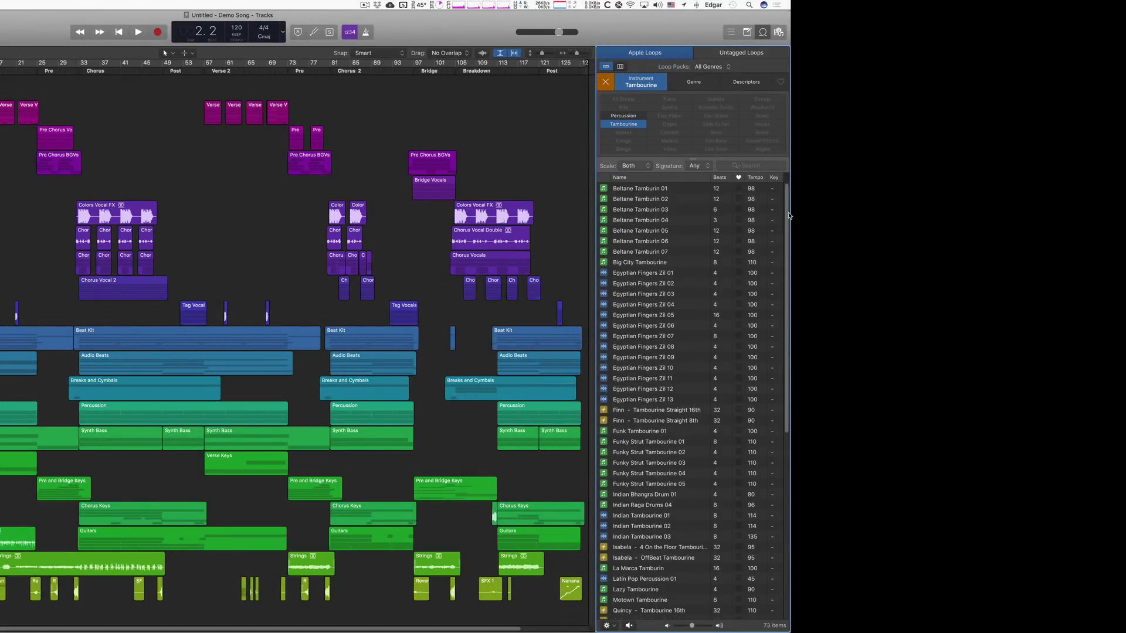
{"action": "left_click_drag", "start_coordinate": [787, 213], "coordinate": [778, 251]}
{"action": "scroll", "coordinate": [778, 251], "scroll_direction": "up", "scroll_amount": 5}
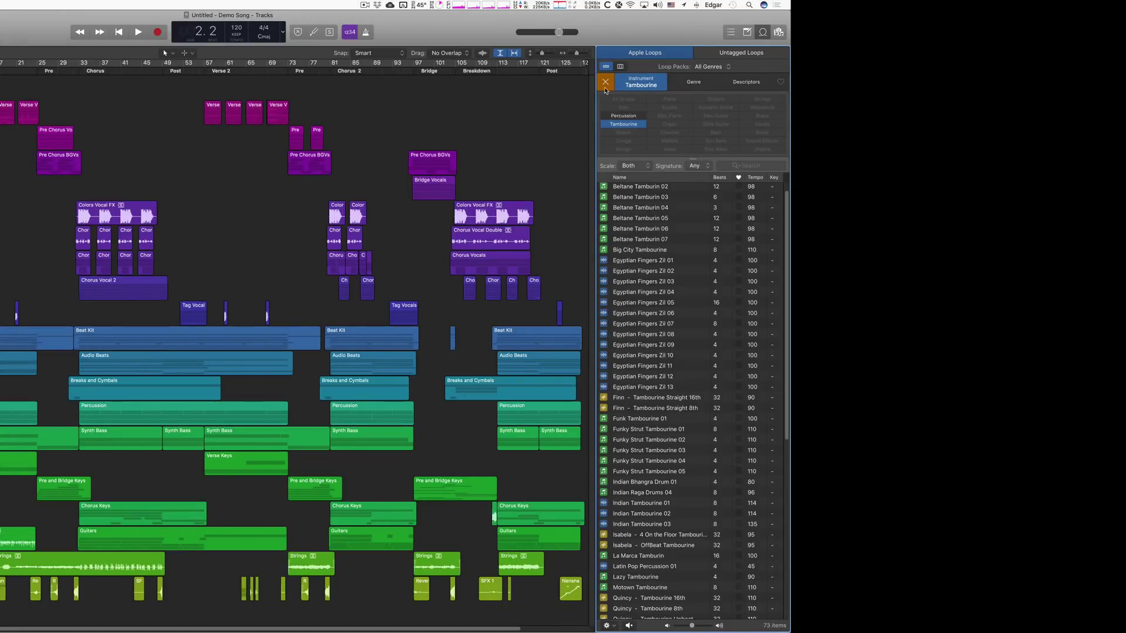
Clear the Tambourine filter and close the Loop Browser
{"action": "left_click", "coordinate": [606, 83]}
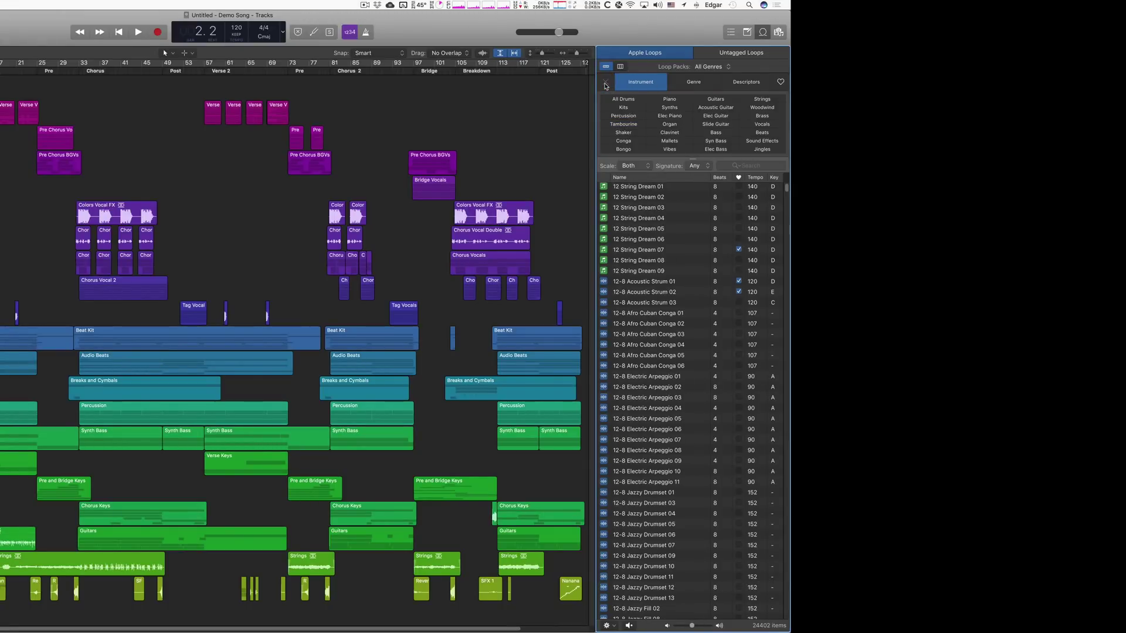
{"action": "left_click", "coordinate": [649, 86]}
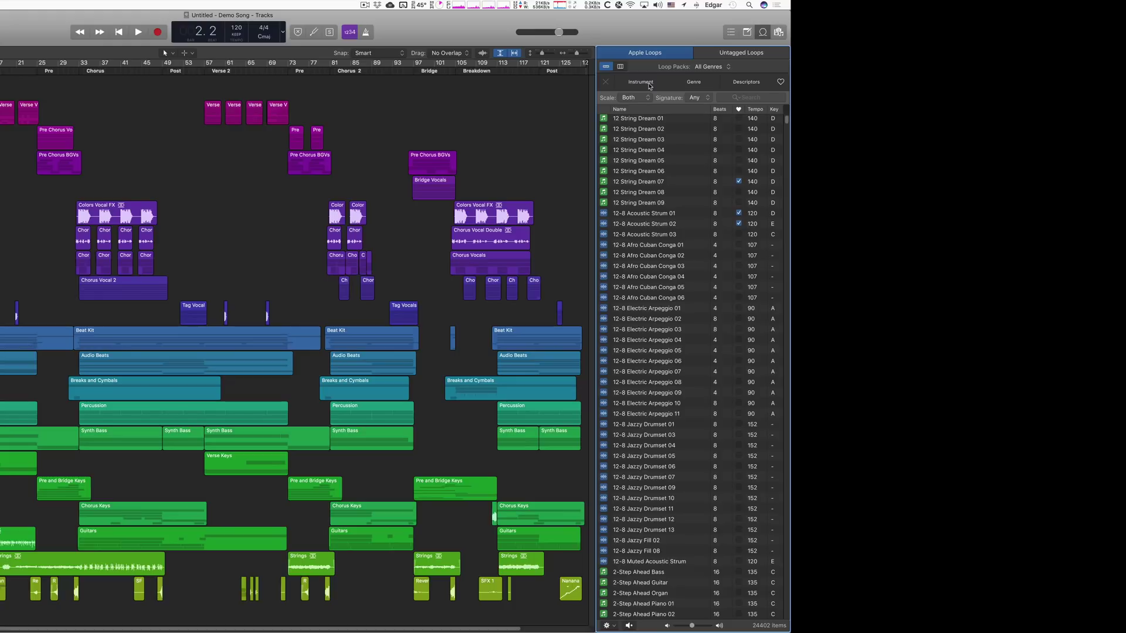
{"action": "left_click", "coordinate": [768, 34]}
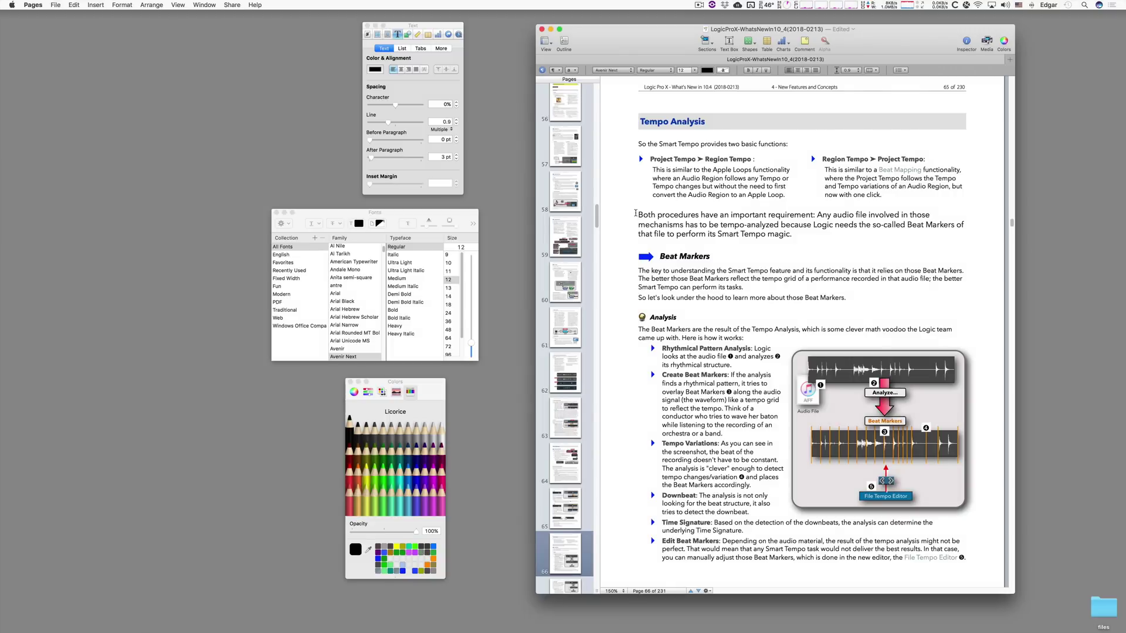
In Pages, try font size 24 on the paragraph beginning "Both procedures have an important requirement" and return it to 12
{"action": "left_click_drag", "start_coordinate": [638, 215], "coordinate": [795, 234]}
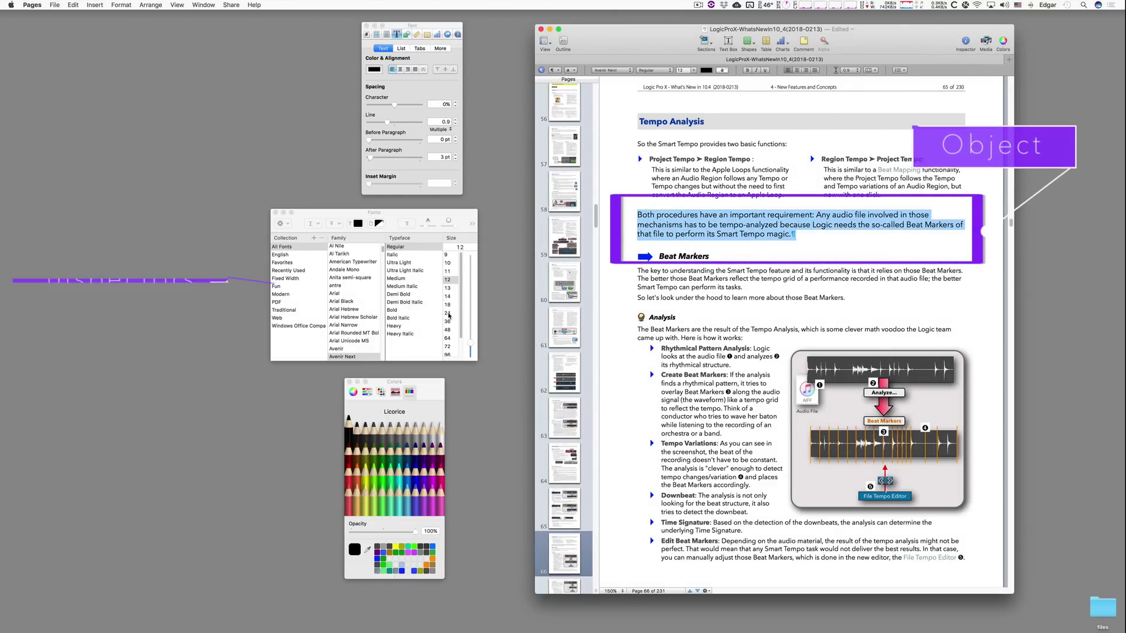
{"action": "left_click", "coordinate": [448, 313]}
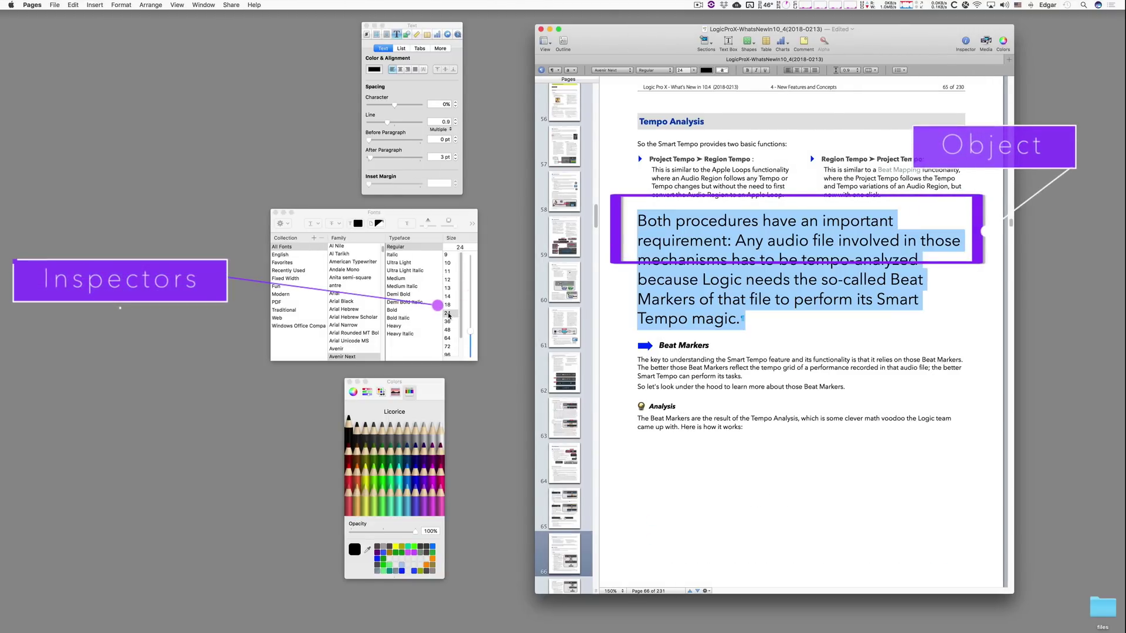
{"action": "left_click", "coordinate": [449, 281]}
{"action": "left_click", "coordinate": [450, 313]}
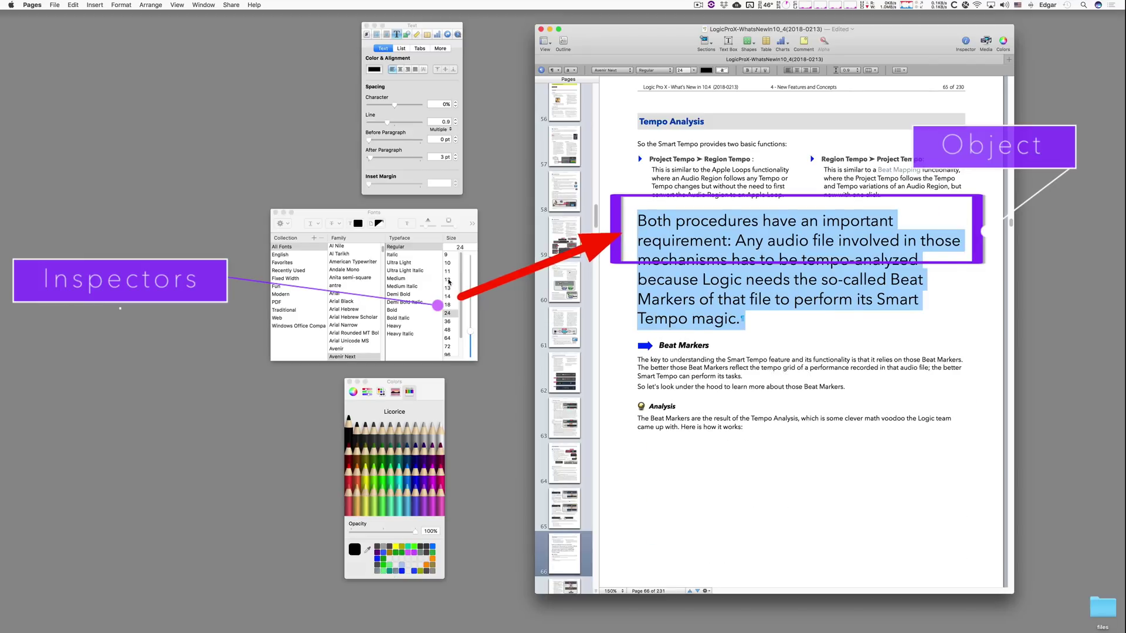
{"action": "left_click", "coordinate": [449, 280]}
Try the Maraschino color and right alignment on the selected paragraph, restoring Licorice and left alignment
{"action": "left_click", "coordinate": [348, 474]}
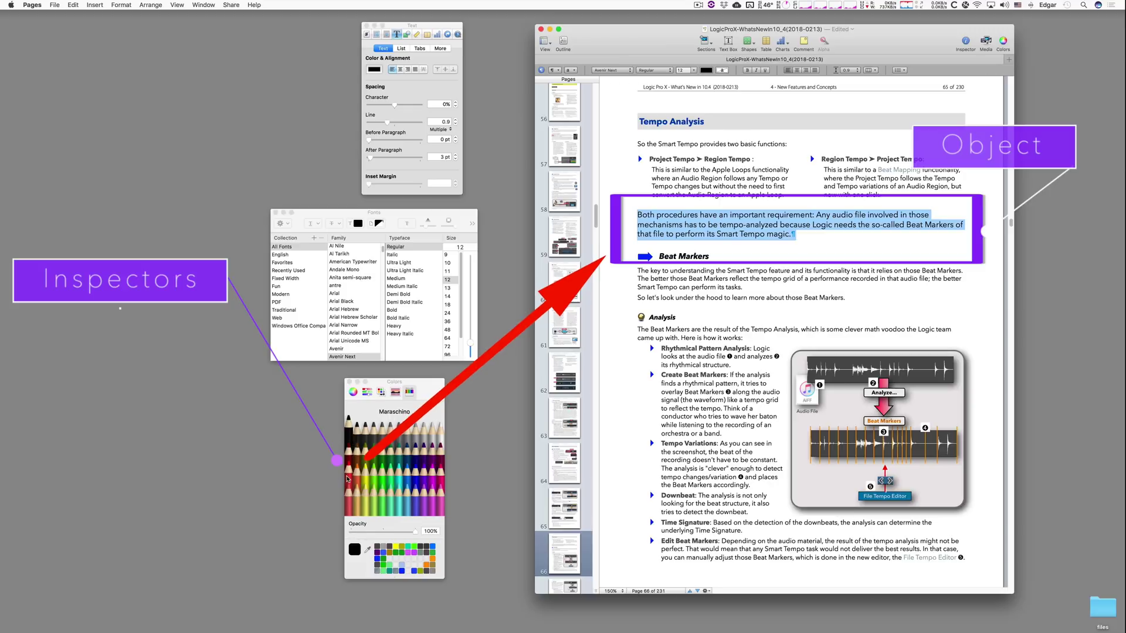
{"action": "left_click", "coordinate": [348, 434]}
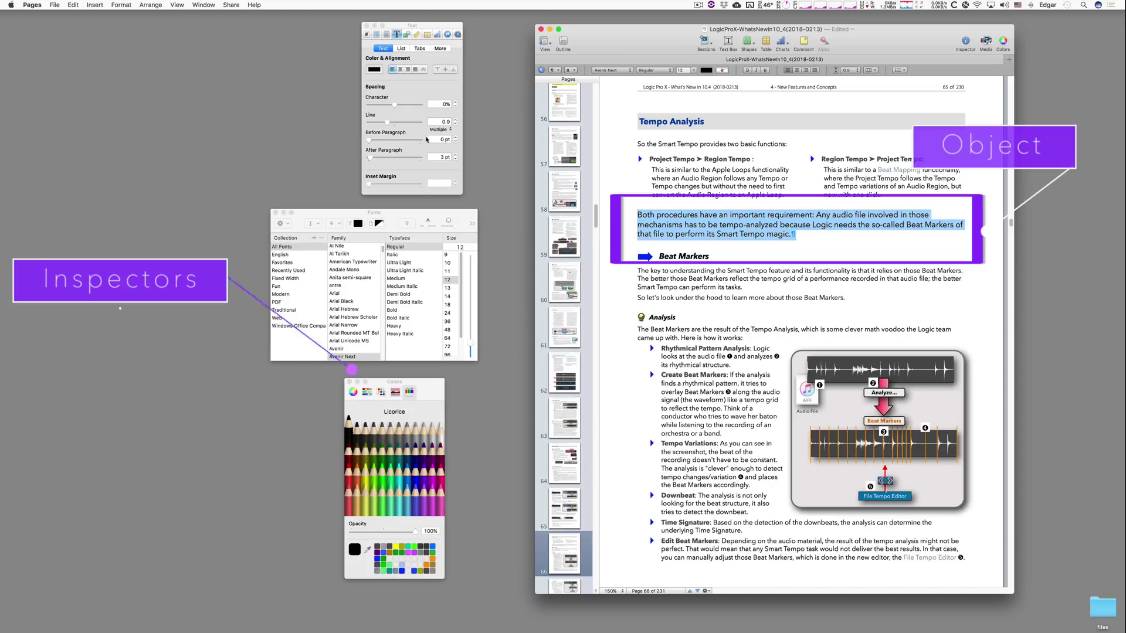
{"action": "left_click", "coordinate": [408, 70]}
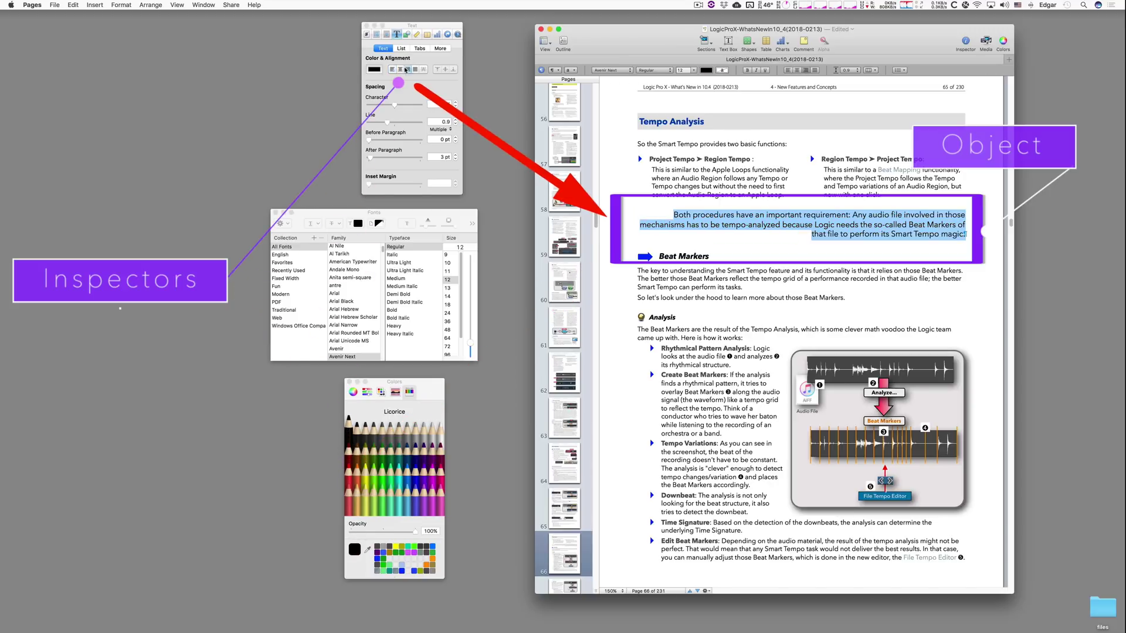
{"action": "left_click", "coordinate": [393, 70]}
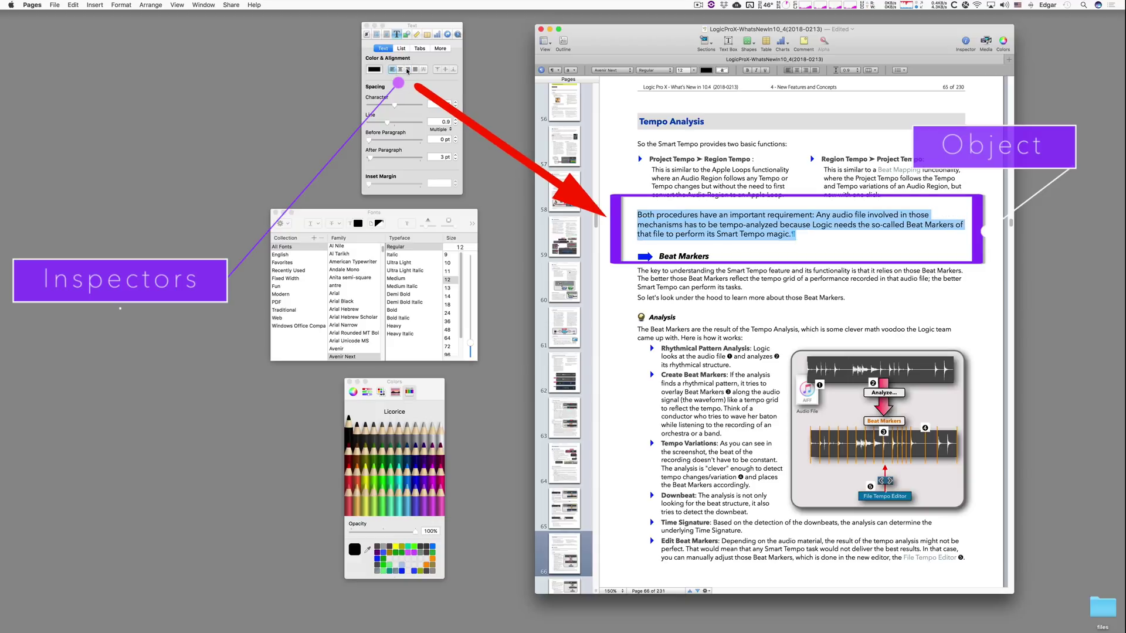
{"action": "left_click", "coordinate": [408, 70]}
{"action": "left_click", "coordinate": [393, 70]}
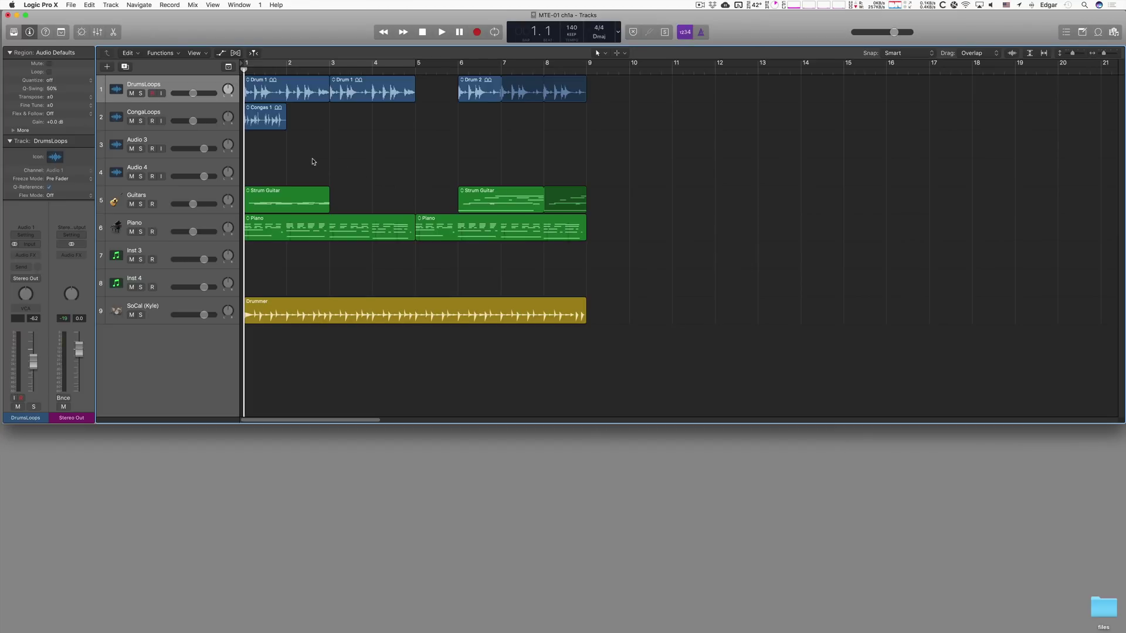
In Logic Pro X, hide the main inspector beside the track list and show it again
{"action": "double_click", "coordinate": [80, 53]}
{"action": "double_click", "coordinate": [80, 53]}
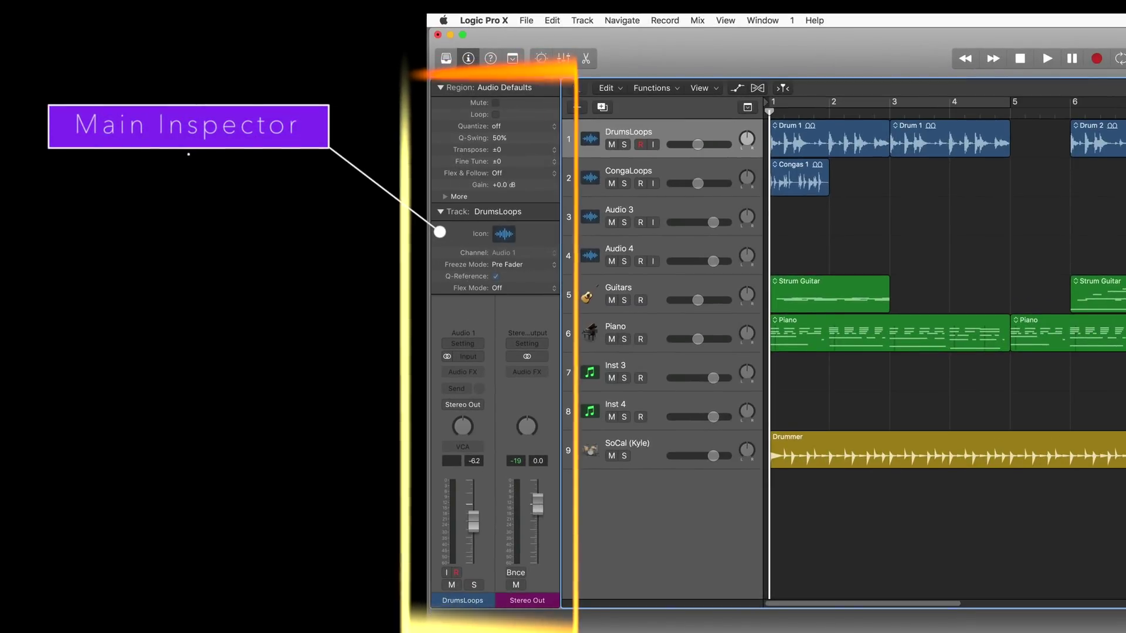
{"action": "left_click", "coordinate": [468, 59]}
{"action": "left_click", "coordinate": [468, 58]}
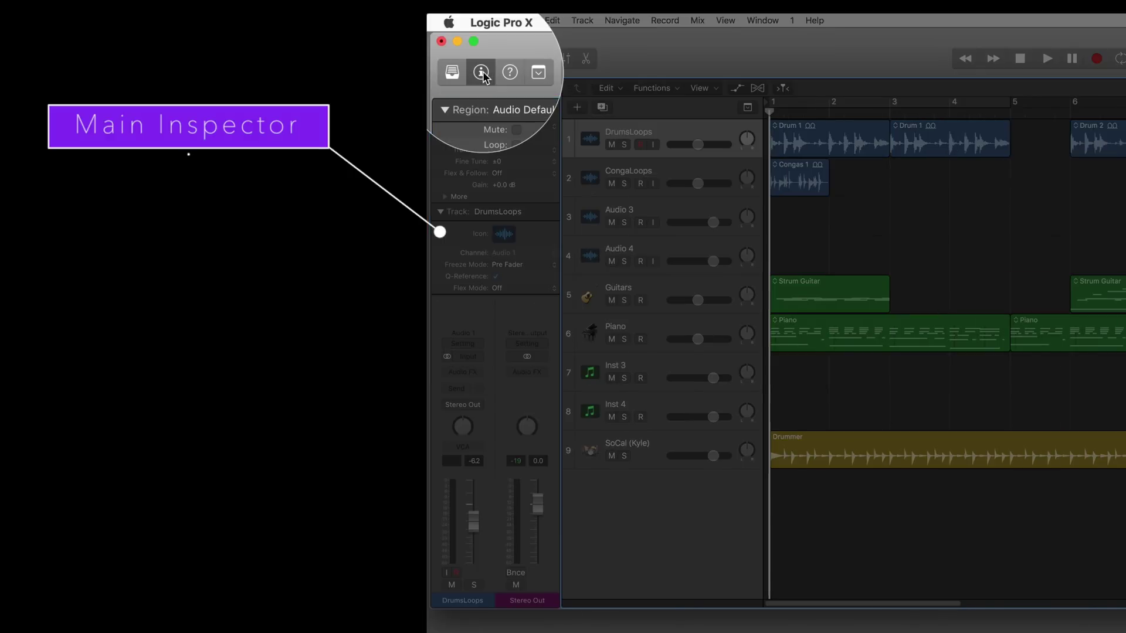
Toggle the main inspector off and on several times, leaving it shown beside the track list
{"action": "left_click", "coordinate": [469, 59]}
{"action": "left_click", "coordinate": [482, 72]}
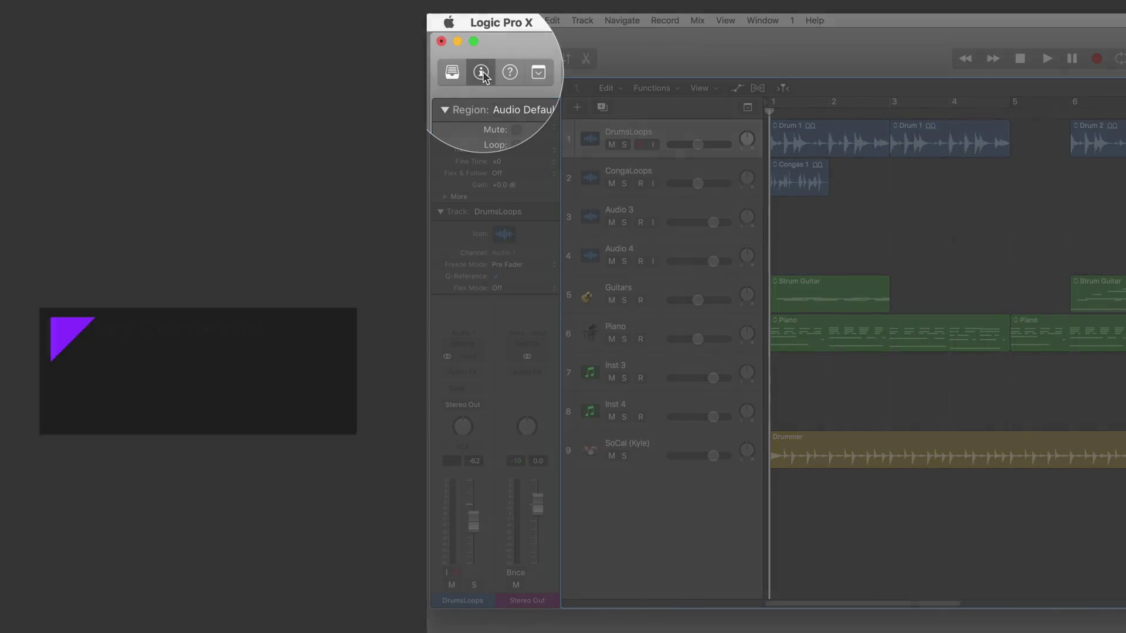
{"action": "key", "text": "i"}
{"action": "key", "text": "i"}
{"action": "key", "text": "i"}
{"action": "key", "text": "i"}
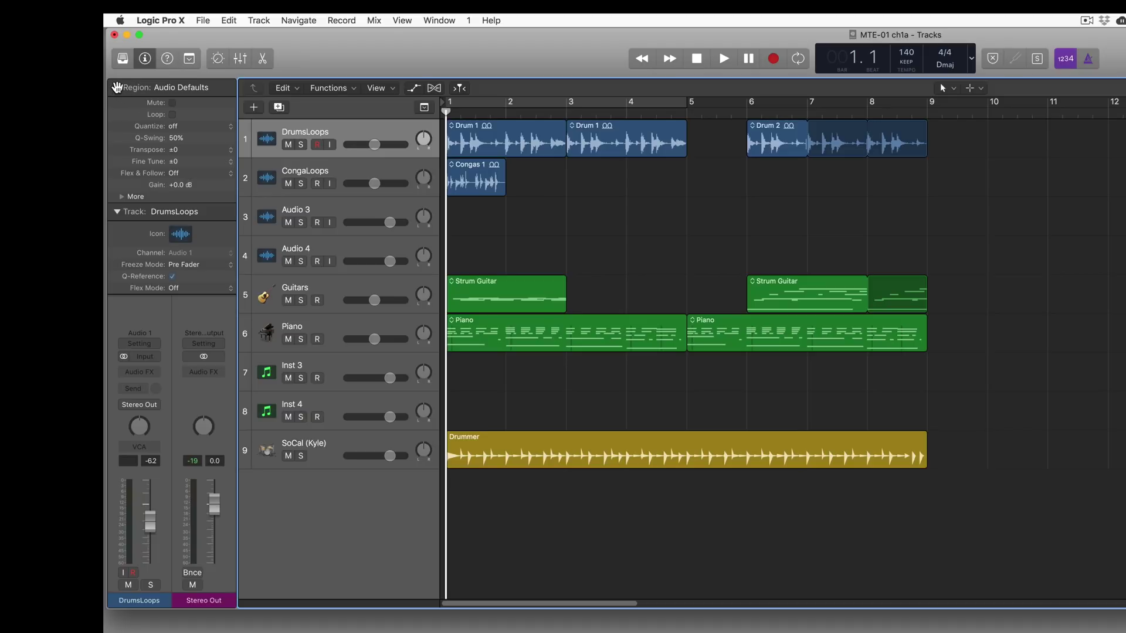
Collapse and re-expand the Region inspector's parameters, leaving them open
{"action": "left_click", "coordinate": [116, 87]}
{"action": "left_click", "coordinate": [117, 87]}
{"action": "left_click", "coordinate": [116, 88]}
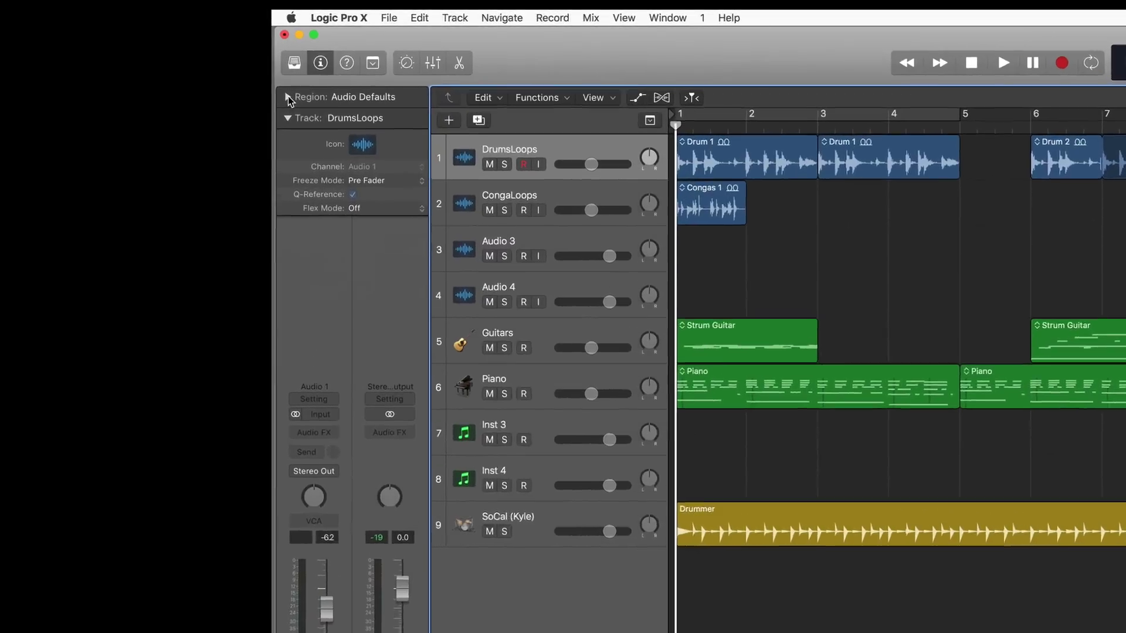
{"action": "left_click", "coordinate": [288, 96]}
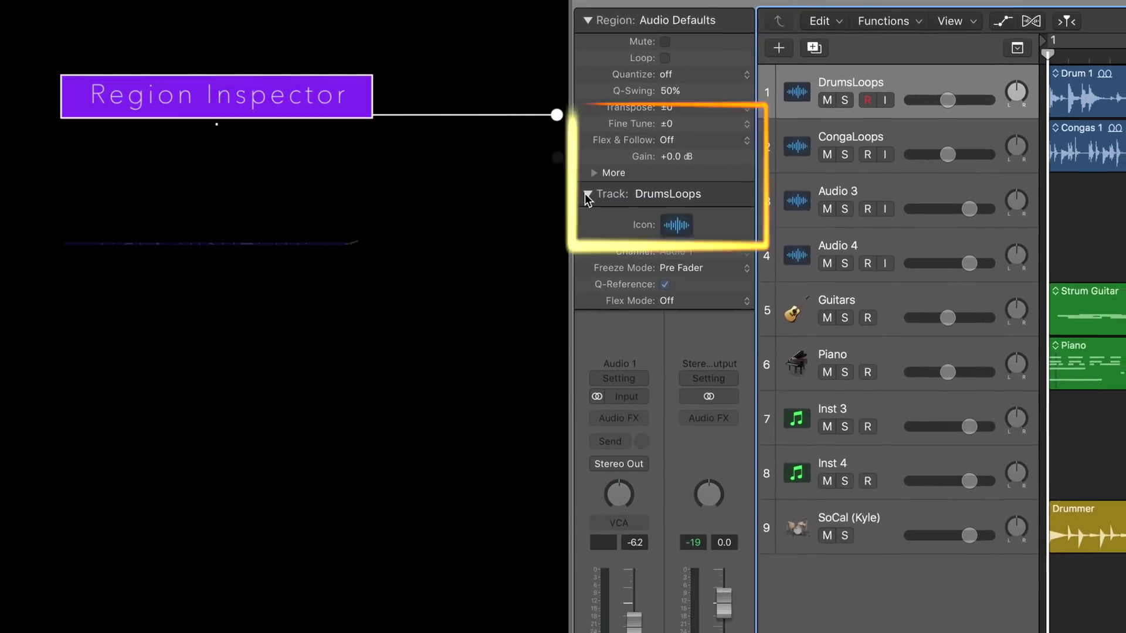
Collapse and re-expand the Track inspector's parameters below the Region inspector, leaving them open
{"action": "left_click", "coordinate": [586, 195]}
{"action": "left_click", "coordinate": [587, 194]}
{"action": "left_click", "coordinate": [587, 194]}
{"action": "left_click", "coordinate": [587, 195]}
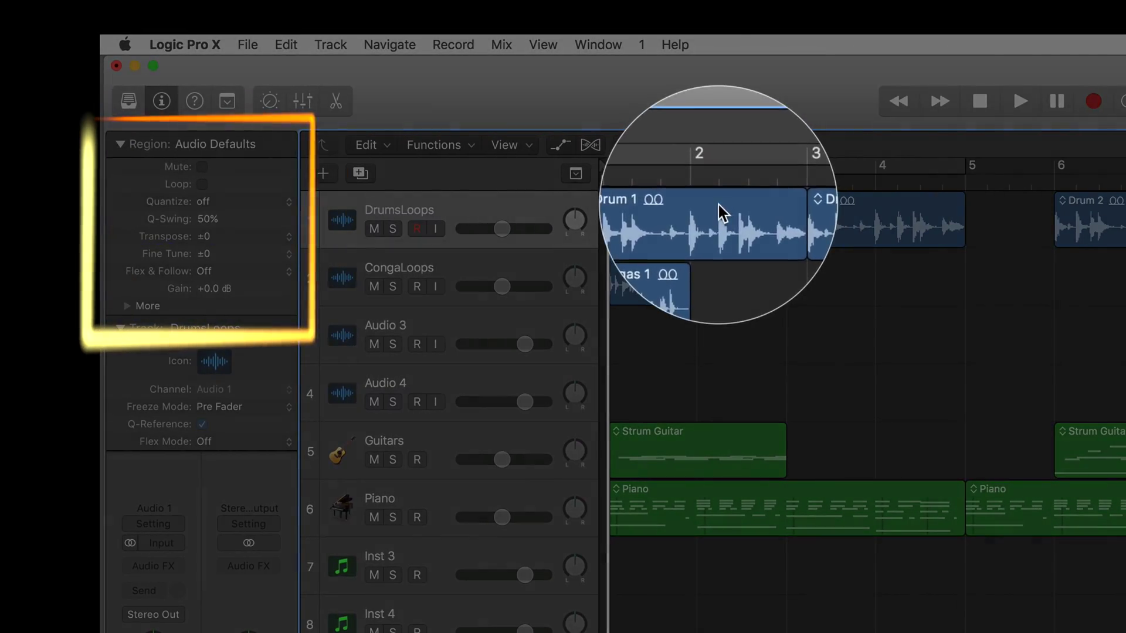
Select both Drum 1 regions, Congas 1 and the first Strum Guitar region one at a time to view their region parameters
{"action": "left_click", "coordinate": [719, 206]}
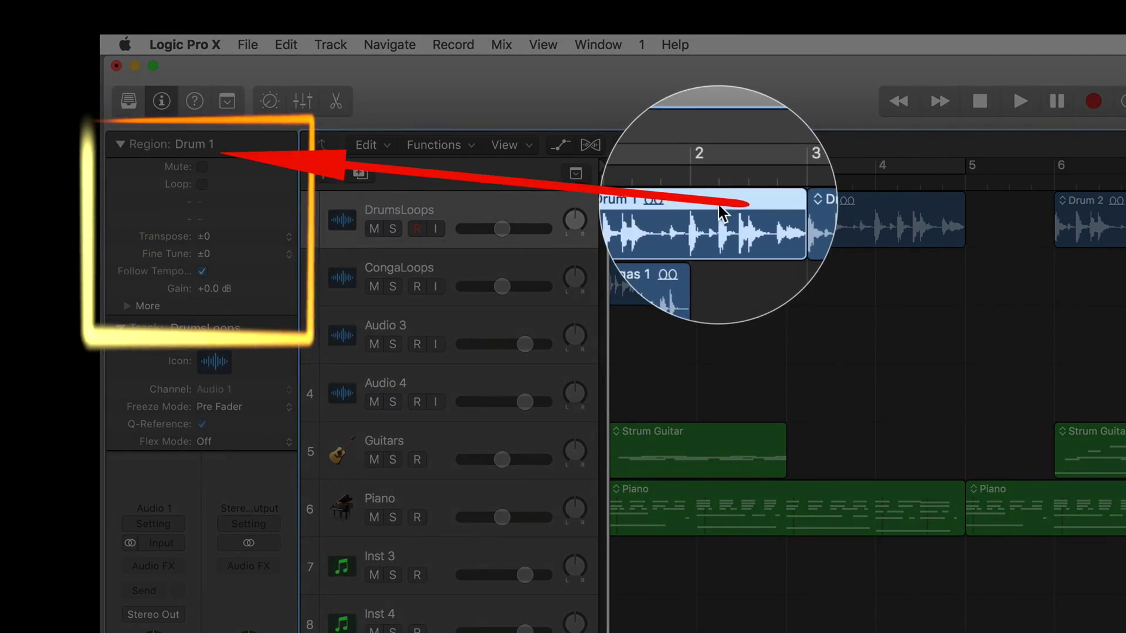
{"action": "left_click", "coordinate": [854, 203]}
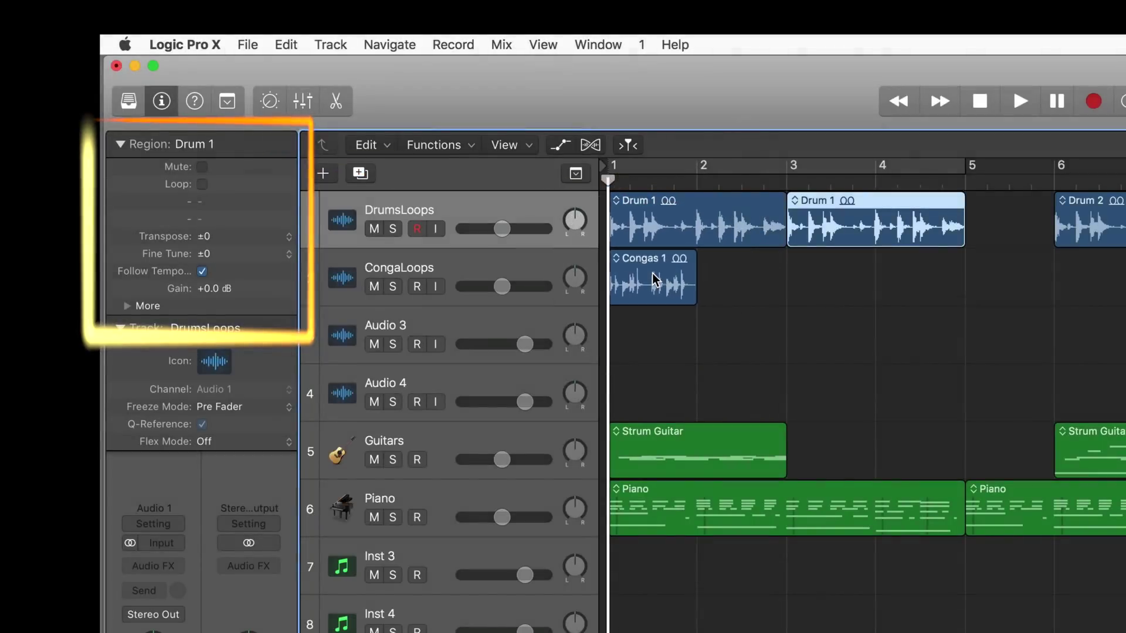
{"action": "left_click", "coordinate": [650, 276]}
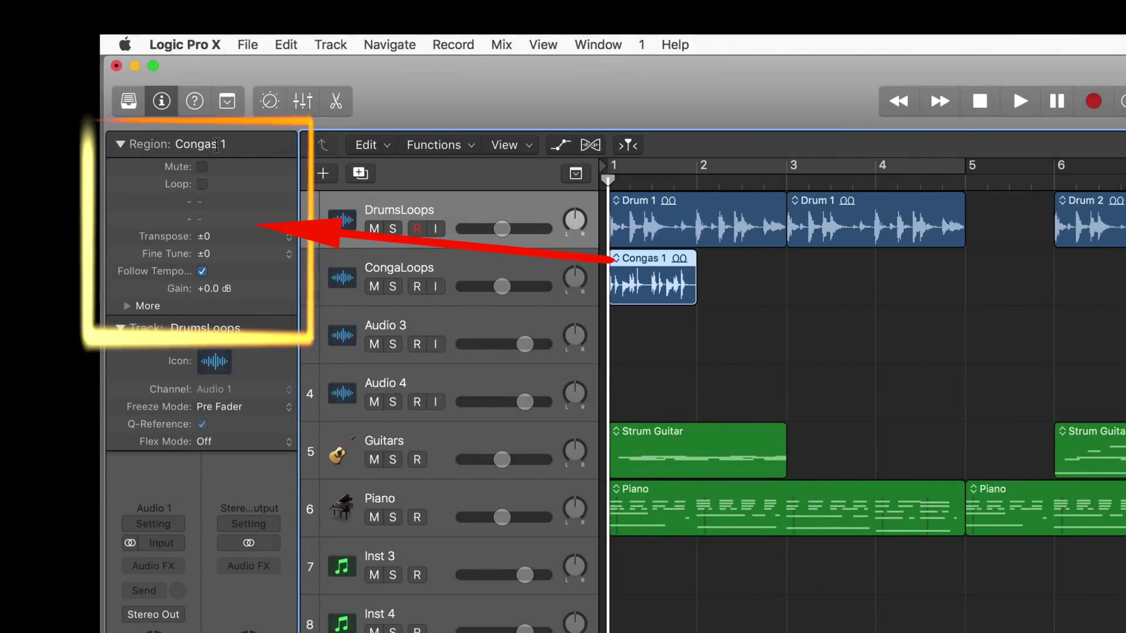
{"action": "left_click", "coordinate": [662, 431]}
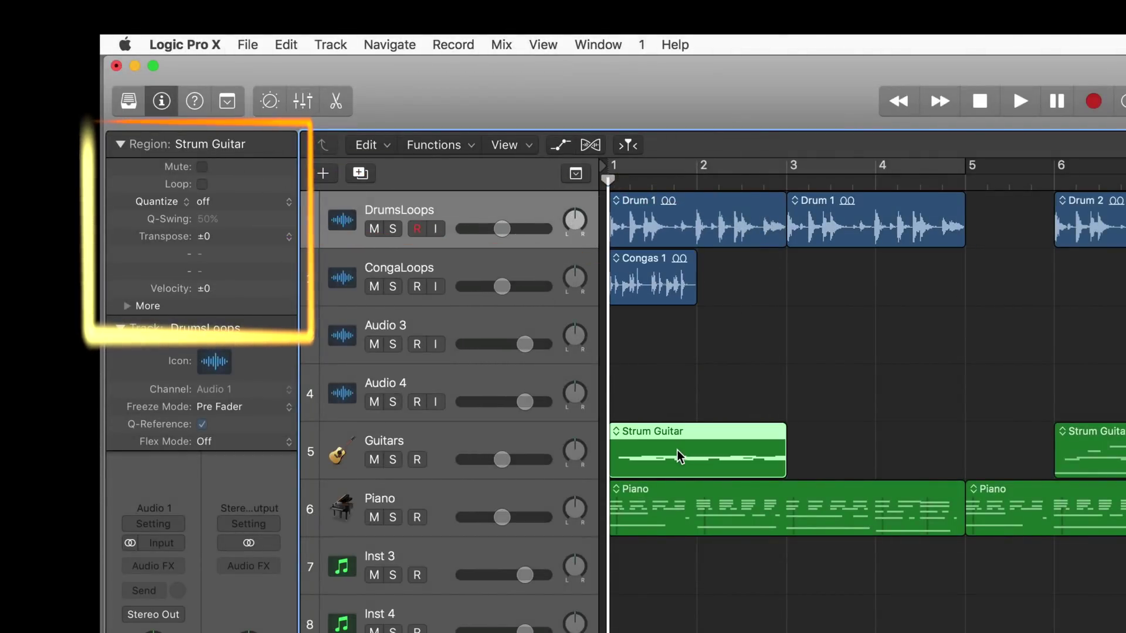
Select the first Piano, first Strum Guitar, Congas 1 and both Drum 1 regions together and transpose them by +3
{"action": "left_click", "coordinate": [721, 502]}
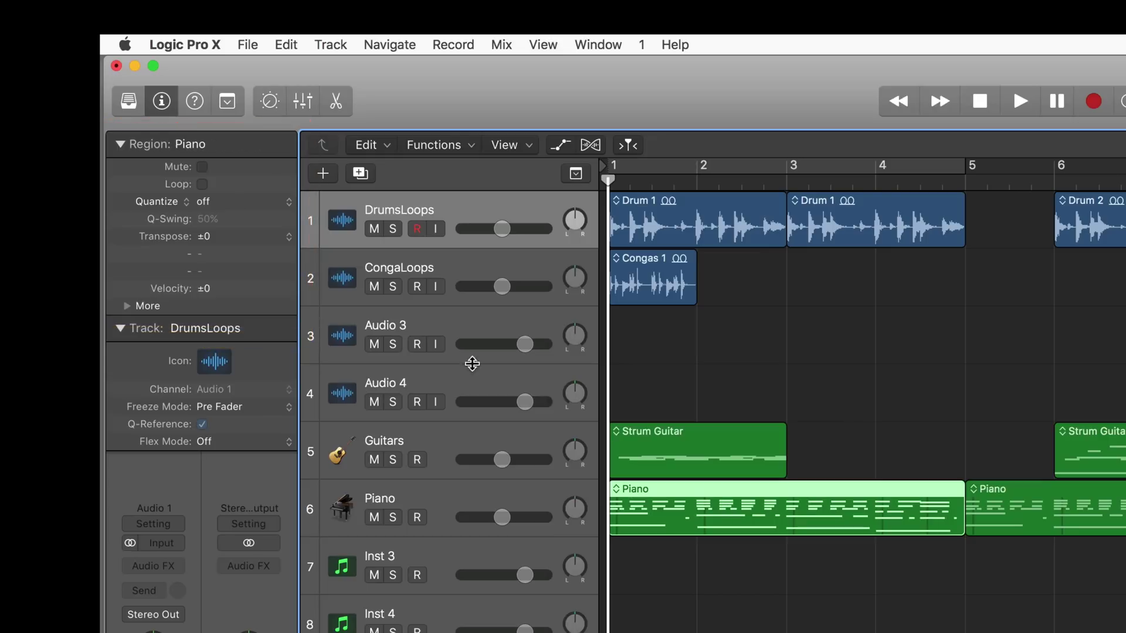
{"action": "left_click", "coordinate": [703, 441], "text": "shift"}
{"action": "left_click", "coordinate": [674, 276], "text": "shift"}
{"action": "left_click", "coordinate": [726, 234], "text": "shift"}
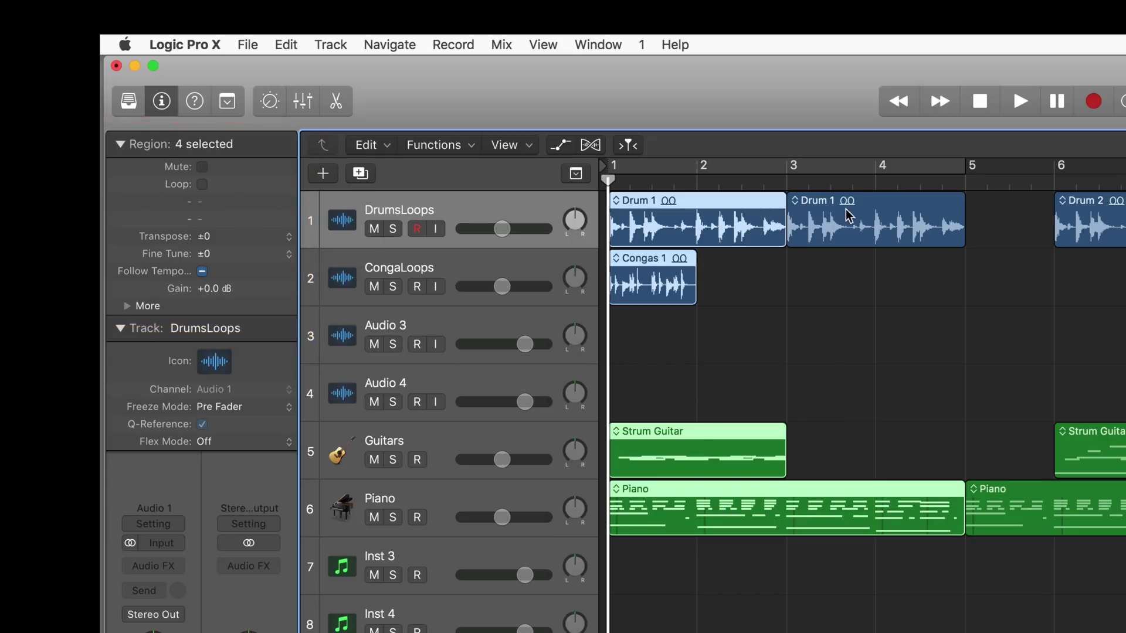
{"action": "left_click", "coordinate": [850, 217], "text": "shift"}
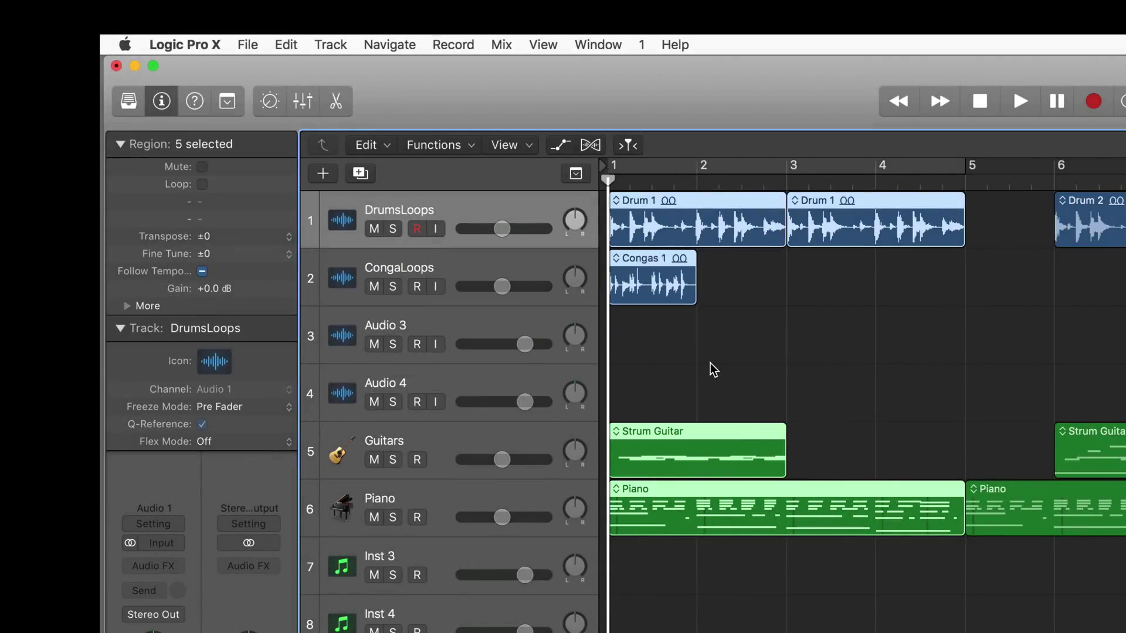
{"action": "mouse_move", "coordinate": [211, 241]}
{"action": "left_mouse_down"}
{"action": "mouse_move", "coordinate": [211, 253]}
{"action": "mouse_move", "coordinate": [206, 239]}
{"action": "left_mouse_up"}
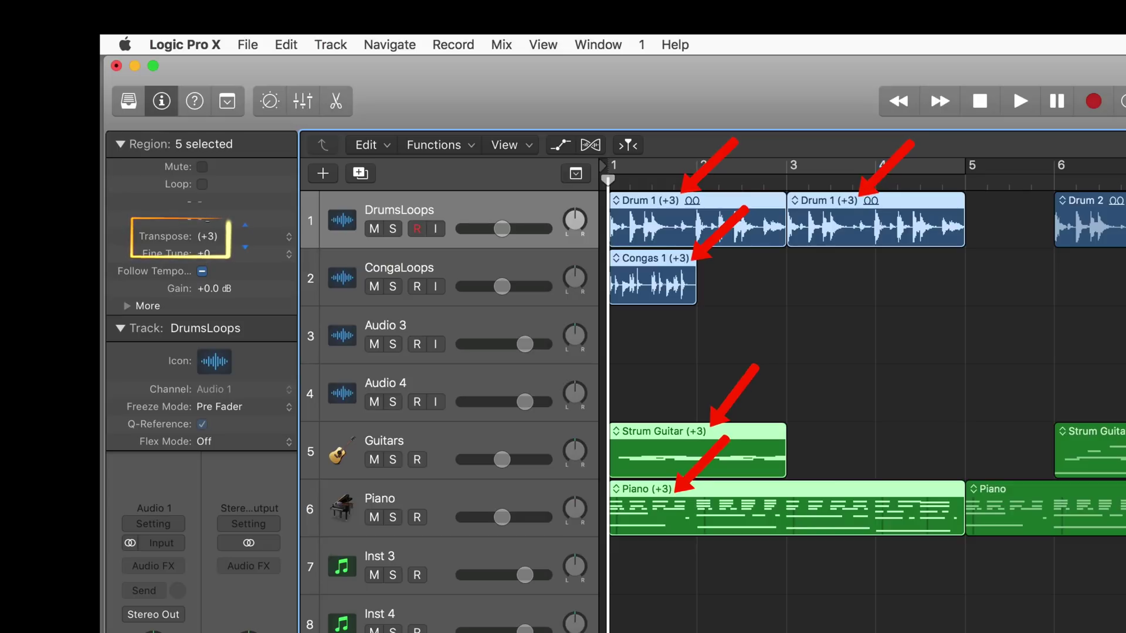
Set the selected regions' transposition to 0 and deselect them
{"action": "double_click", "coordinate": [207, 239]}
{"action": "type", "text": "0"}
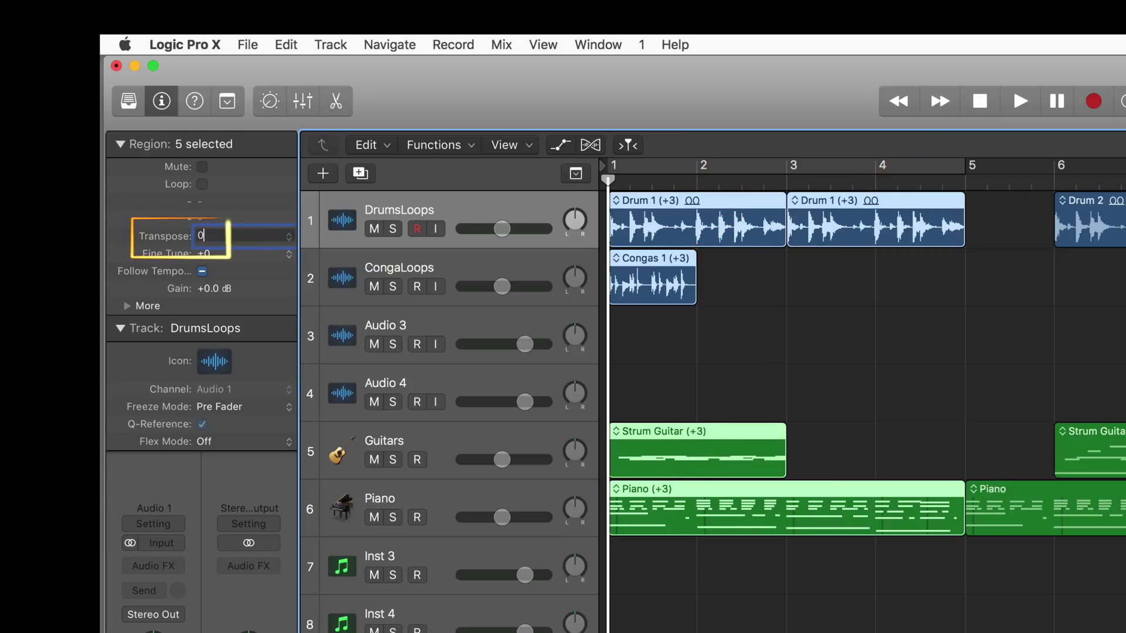
{"action": "key", "text": "Return"}
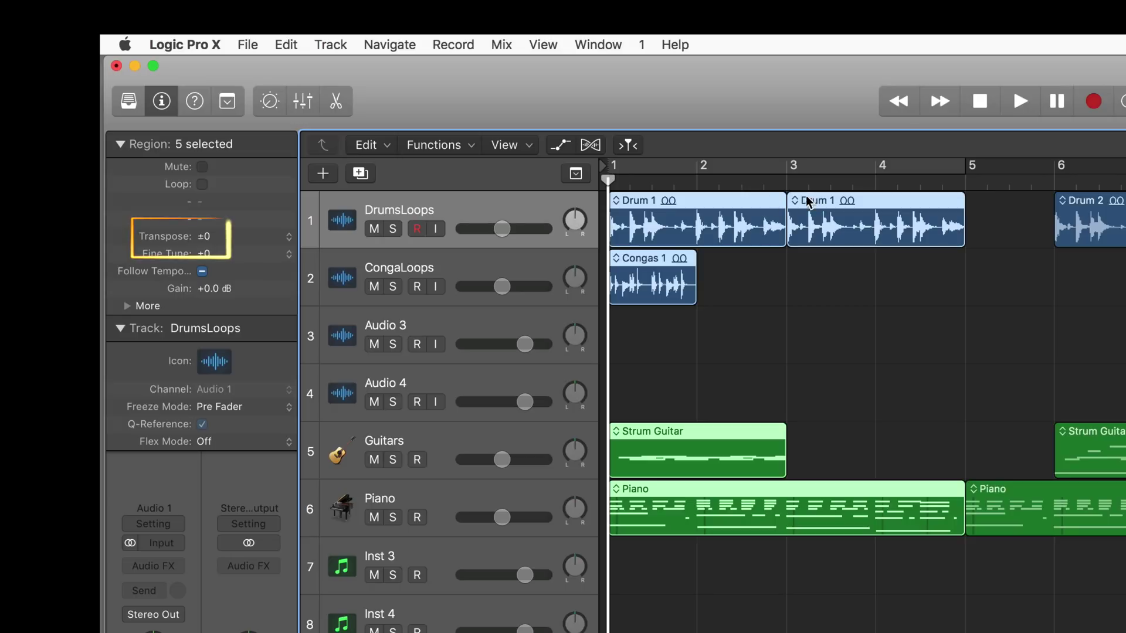
{"action": "left_click", "coordinate": [750, 384]}
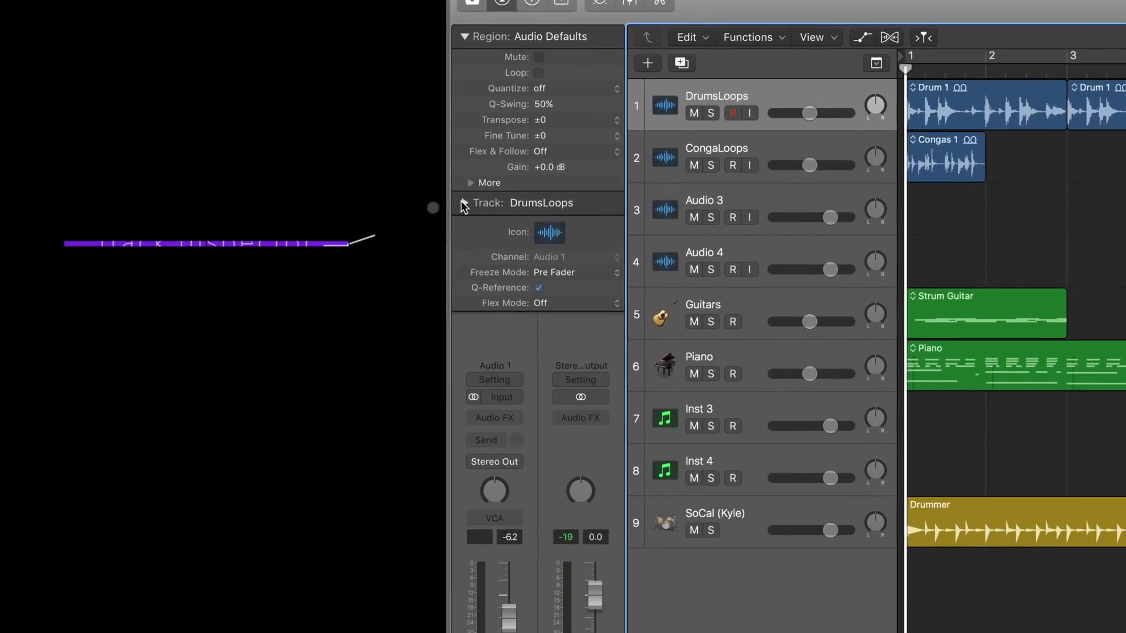
Collapse and reopen the Track inspector, and select the CongaLoops through Inst 4 tracks and DrumsLoops one at a time to compare their track parameters
{"action": "left_click", "coordinate": [120, 328]}
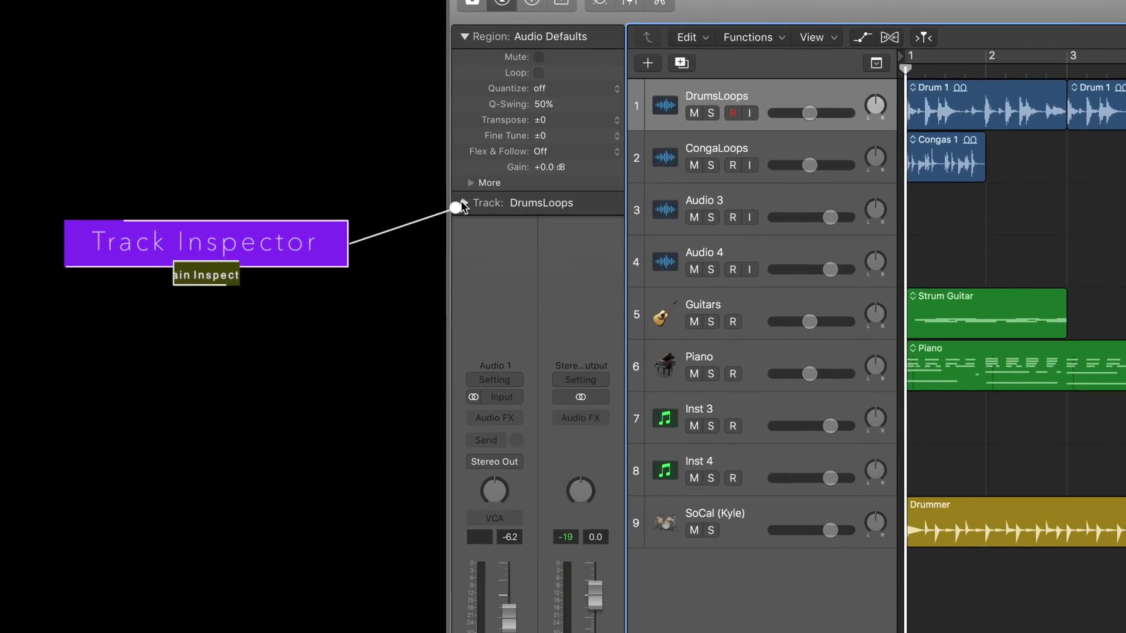
{"action": "left_click", "coordinate": [464, 204]}
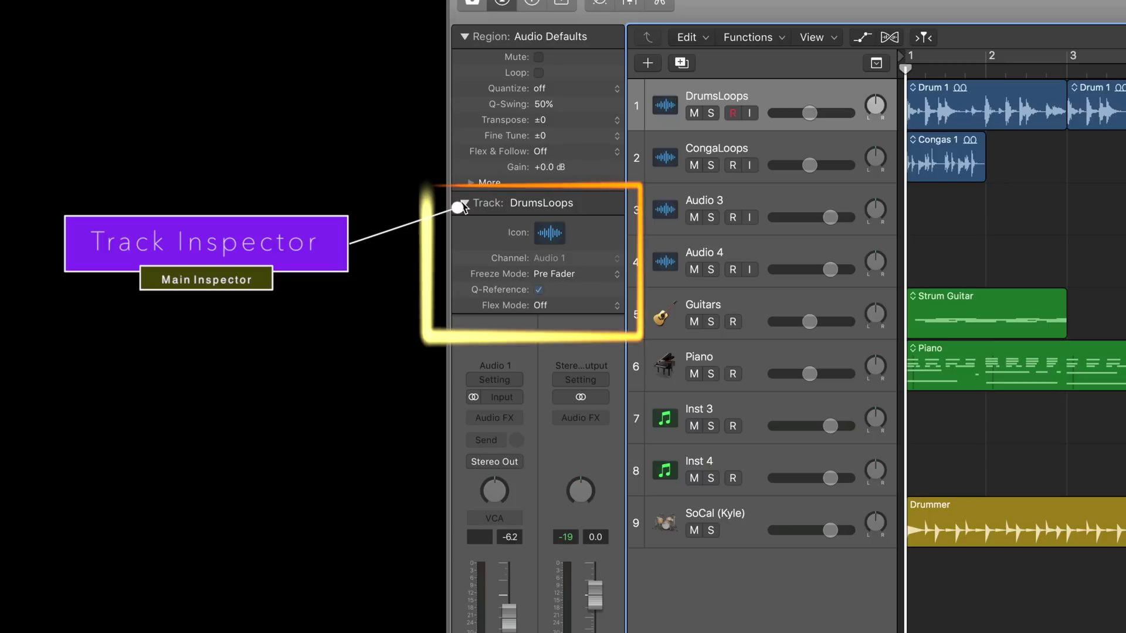
{"action": "left_click", "coordinate": [766, 144]}
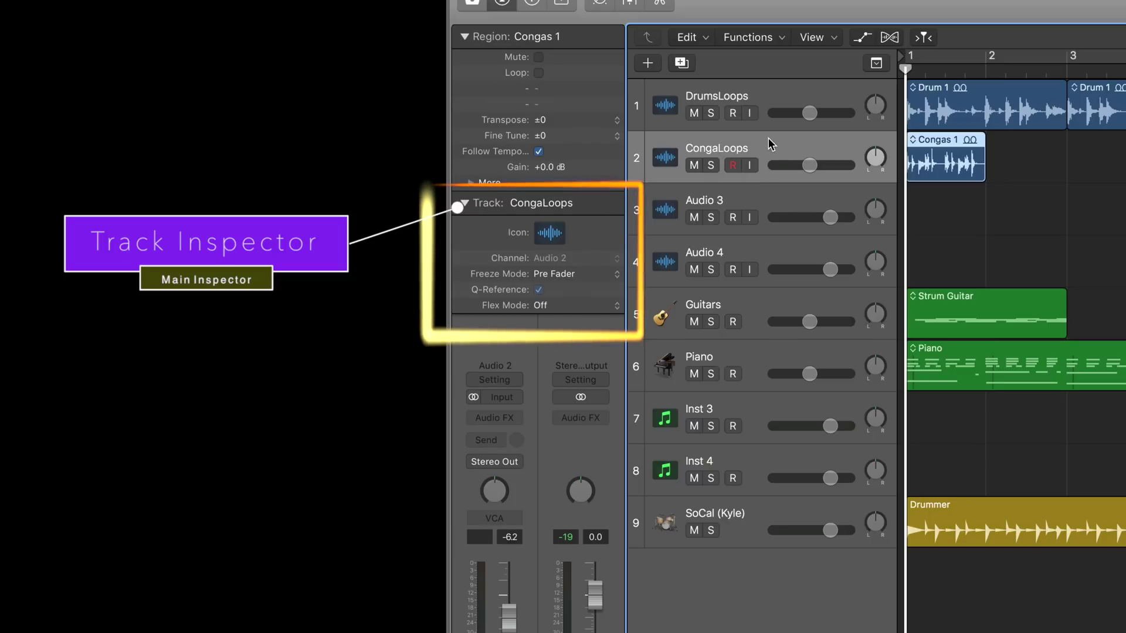
{"action": "left_click", "coordinate": [764, 211]}
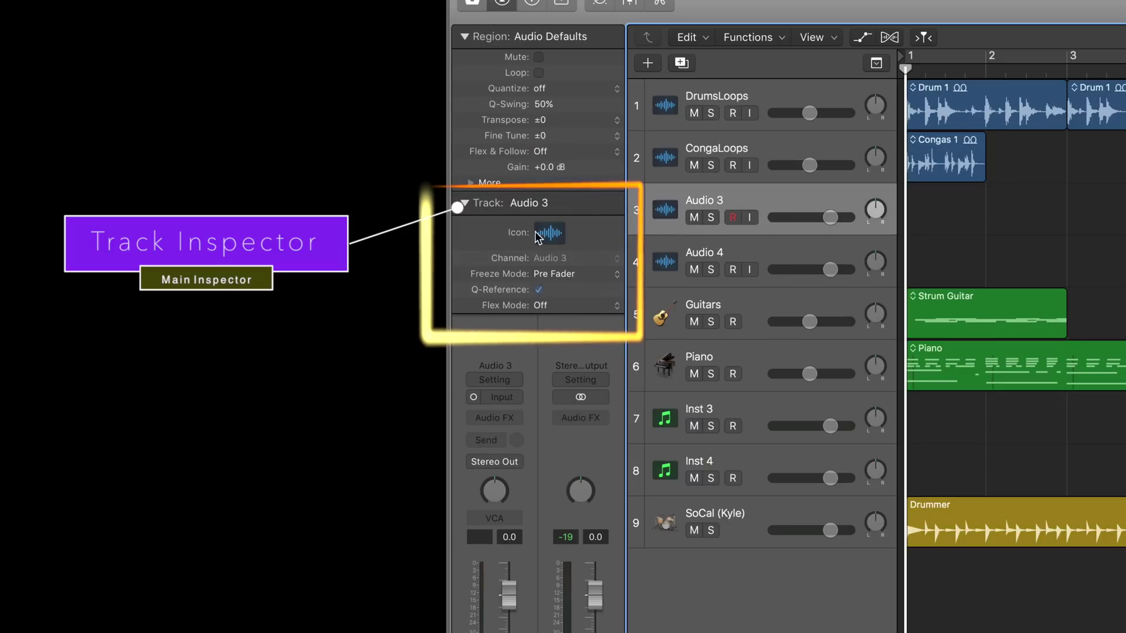
{"action": "left_click", "coordinate": [757, 246]}
{"action": "left_click", "coordinate": [744, 300]}
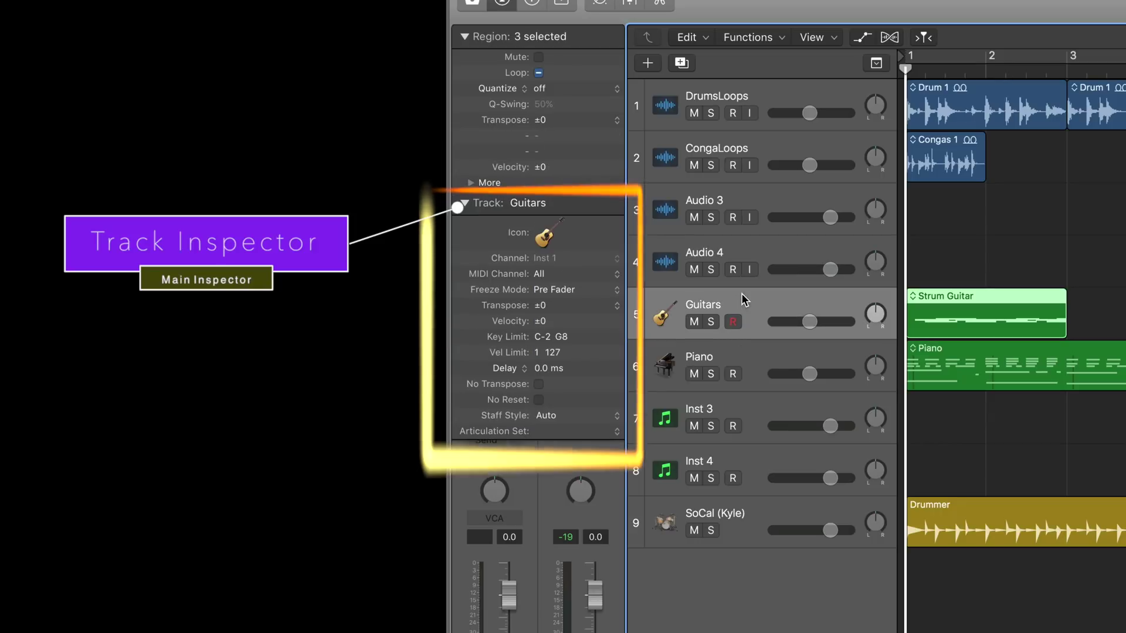
{"action": "left_click", "coordinate": [766, 353]}
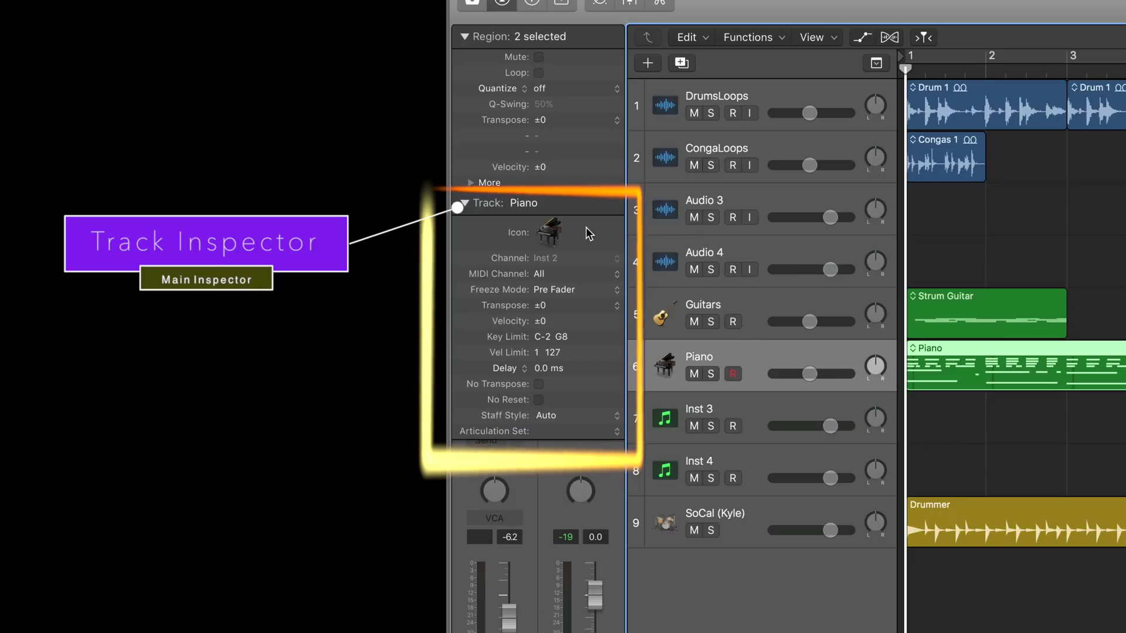
{"action": "left_click", "coordinate": [766, 409]}
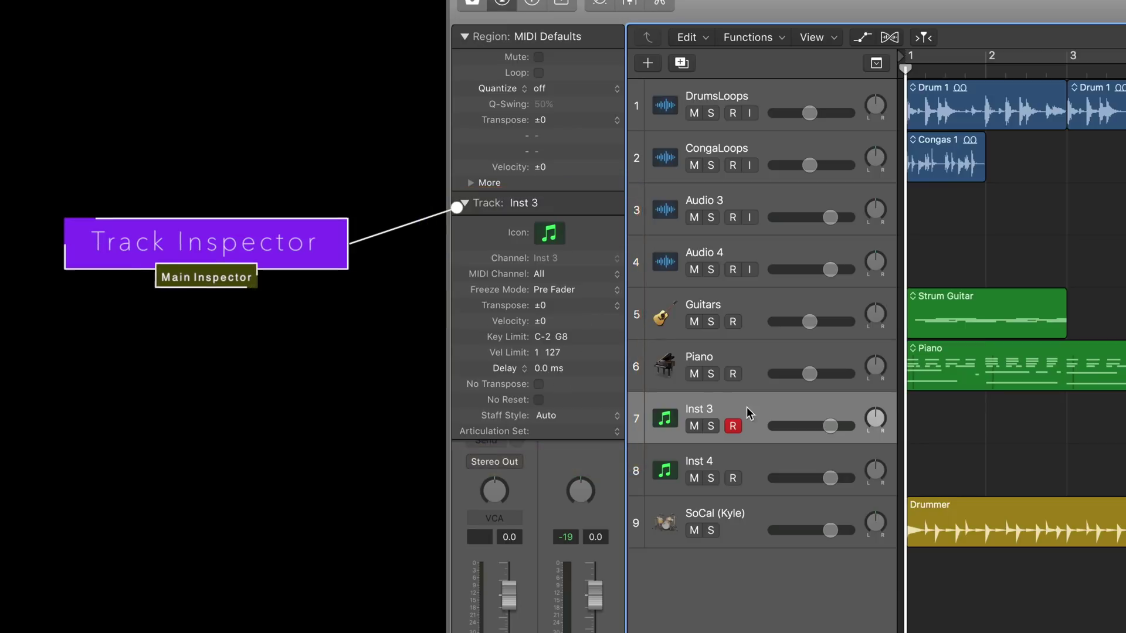
{"action": "left_click", "coordinate": [748, 455]}
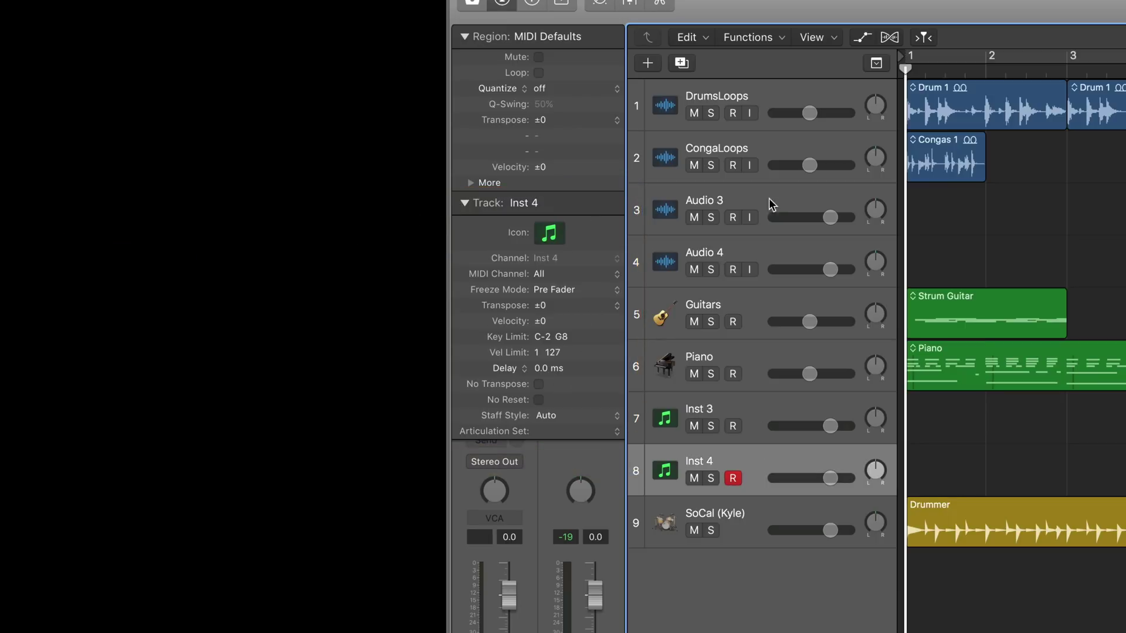
{"action": "left_click", "coordinate": [768, 96]}
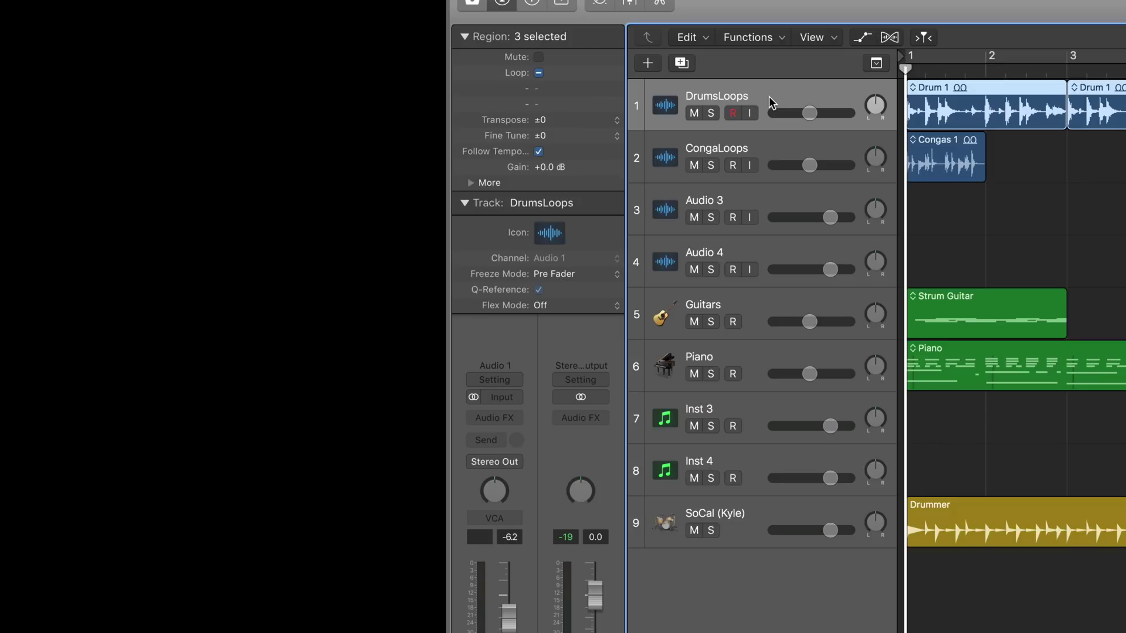
Select the Audio 3 track and add CongaLoops, Audio 4, Guitars, Piano, Inst 3 and the SoCal drummer track to the selection
{"action": "left_click", "coordinate": [786, 197]}
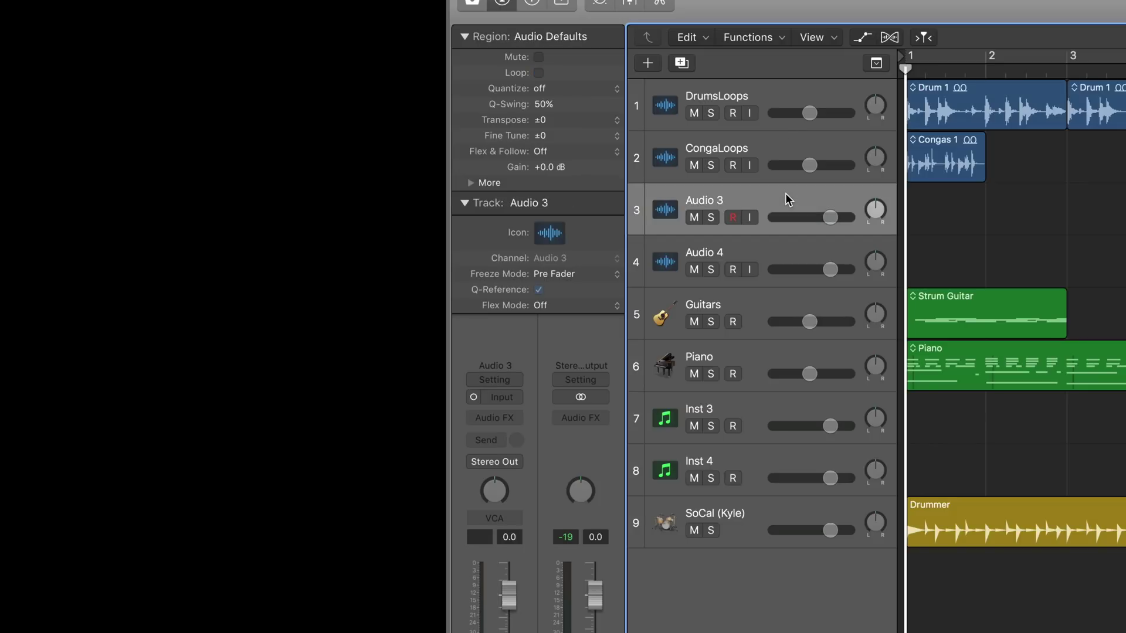
{"action": "left_click", "coordinate": [773, 146], "text": "super"}
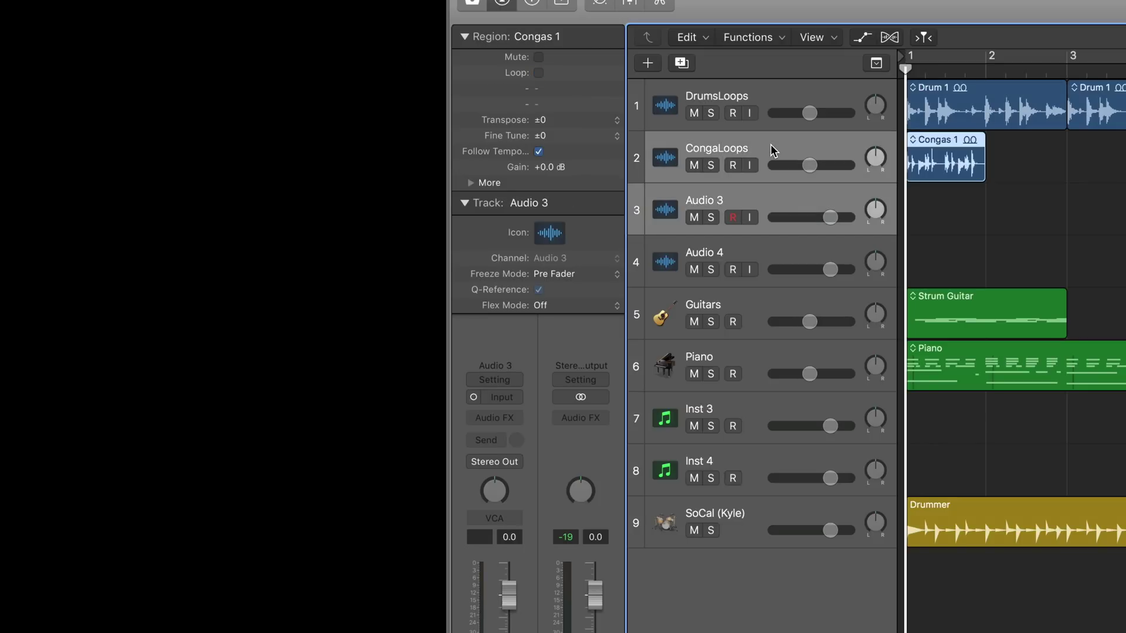
{"action": "left_click", "coordinate": [761, 250], "text": "super"}
{"action": "left_click", "coordinate": [761, 310], "text": "super"}
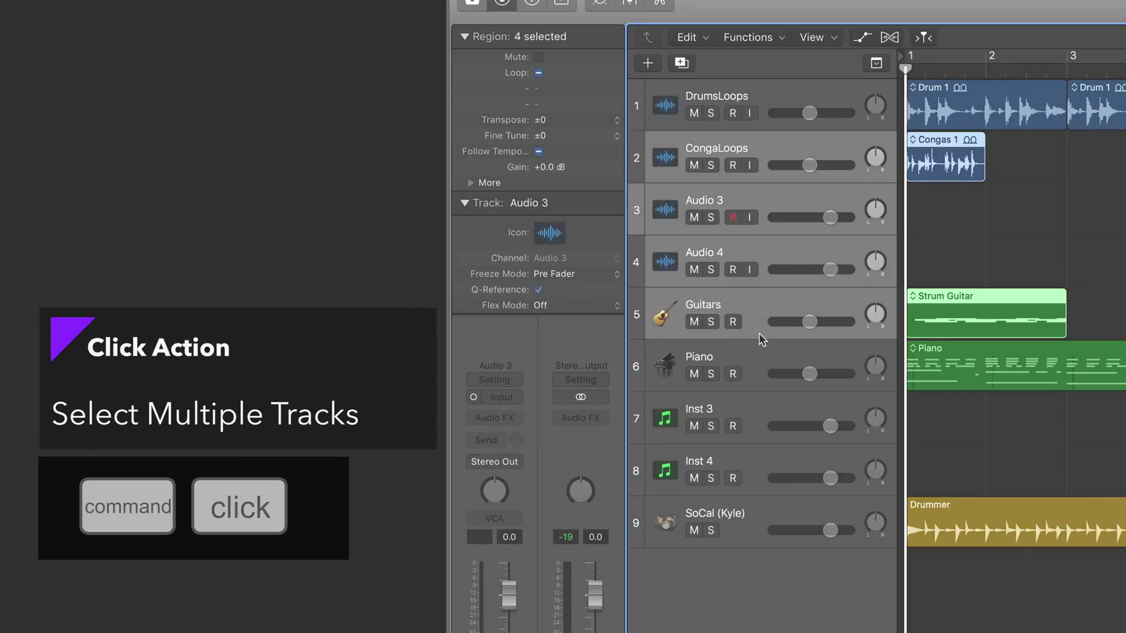
{"action": "left_click", "coordinate": [755, 365], "text": "super"}
{"action": "left_click", "coordinate": [753, 407], "text": "super"}
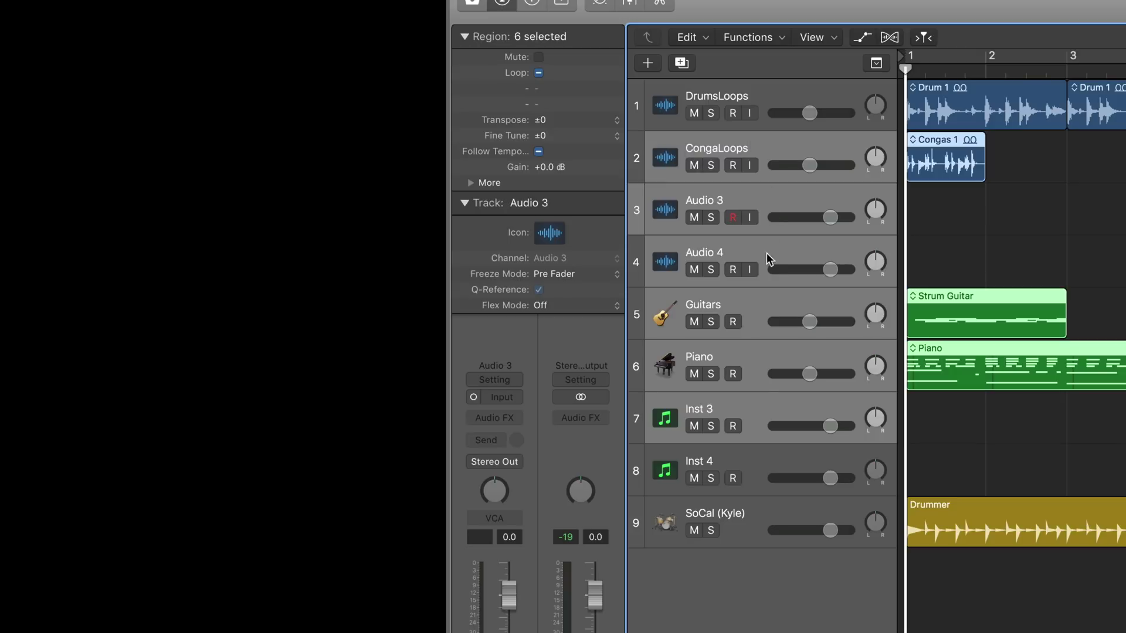
{"action": "left_click", "coordinate": [755, 523], "text": "shift"}
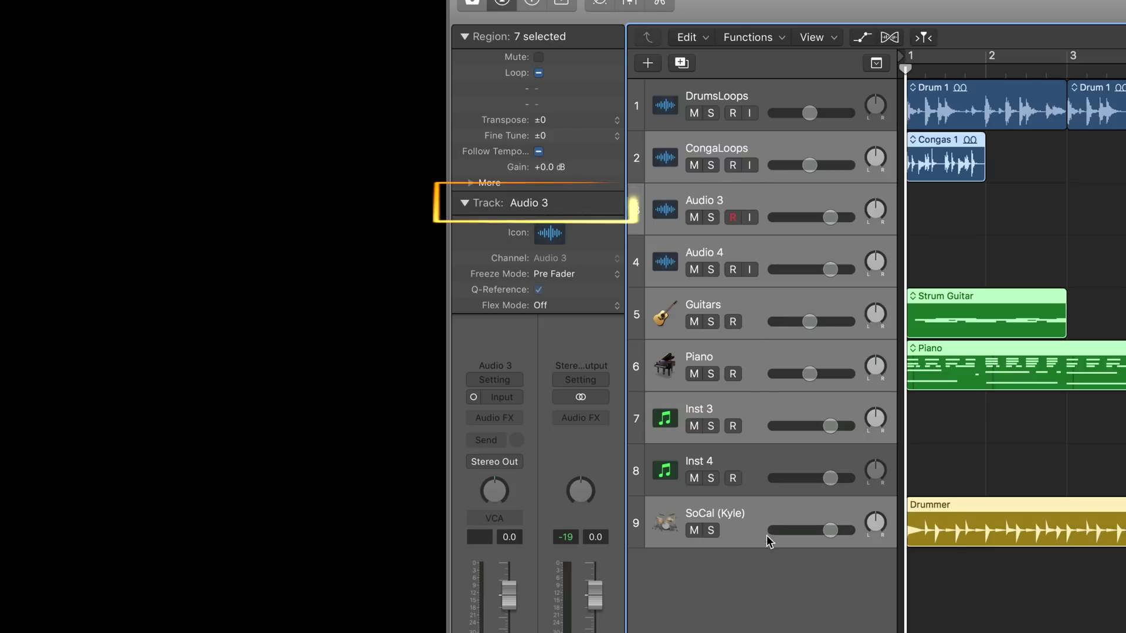
{"action": "double_click", "coordinate": [544, 203]}
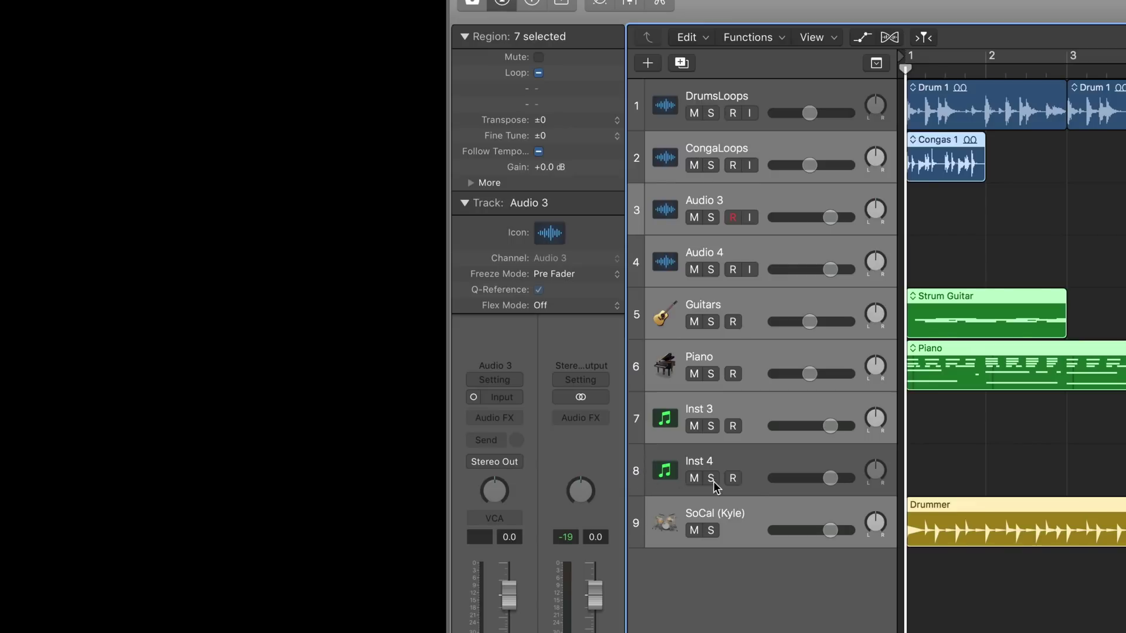
Select the Inst 4, Guitars, Audio 4 and Audio 3 tracks one at a time to compare their track headers and parameters
{"action": "left_click", "coordinate": [753, 458]}
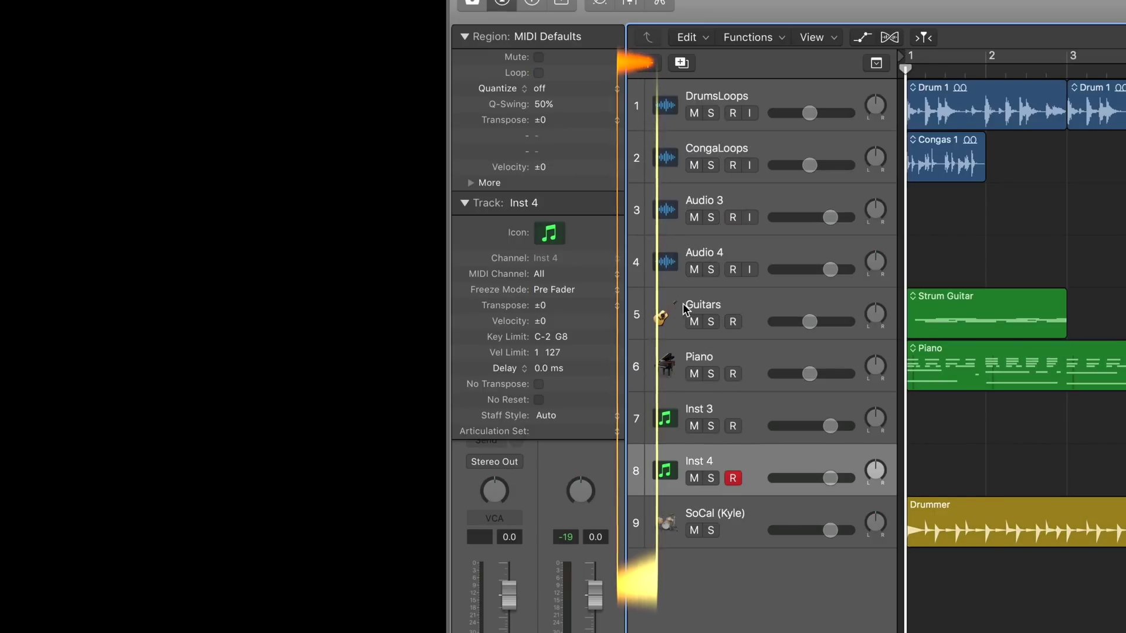
{"action": "left_click", "coordinate": [745, 299]}
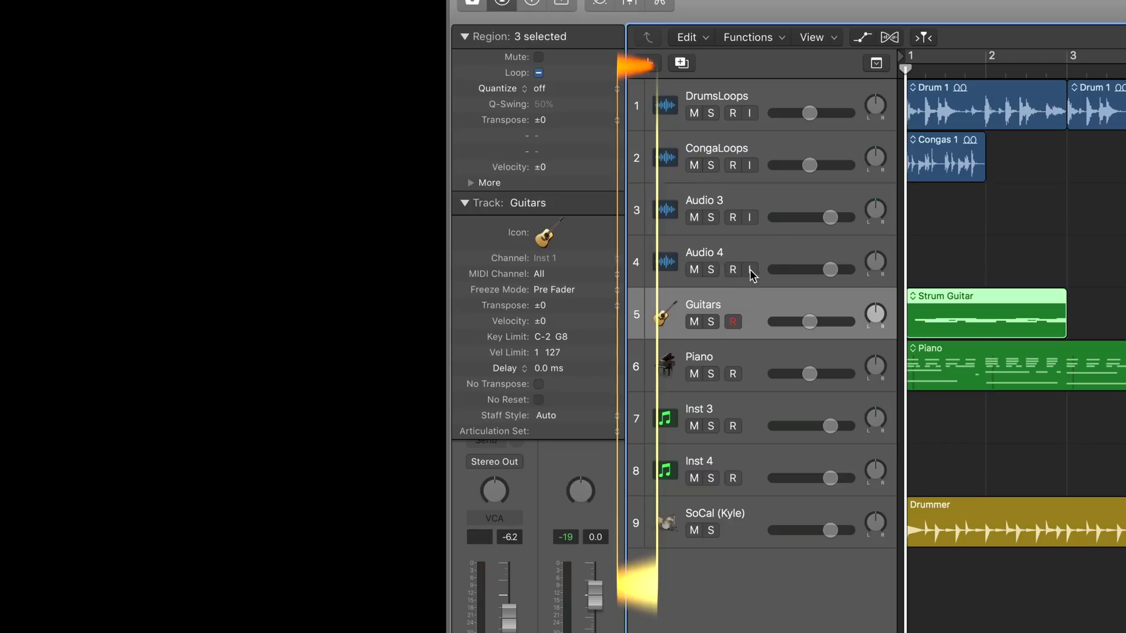
{"action": "left_click", "coordinate": [778, 247]}
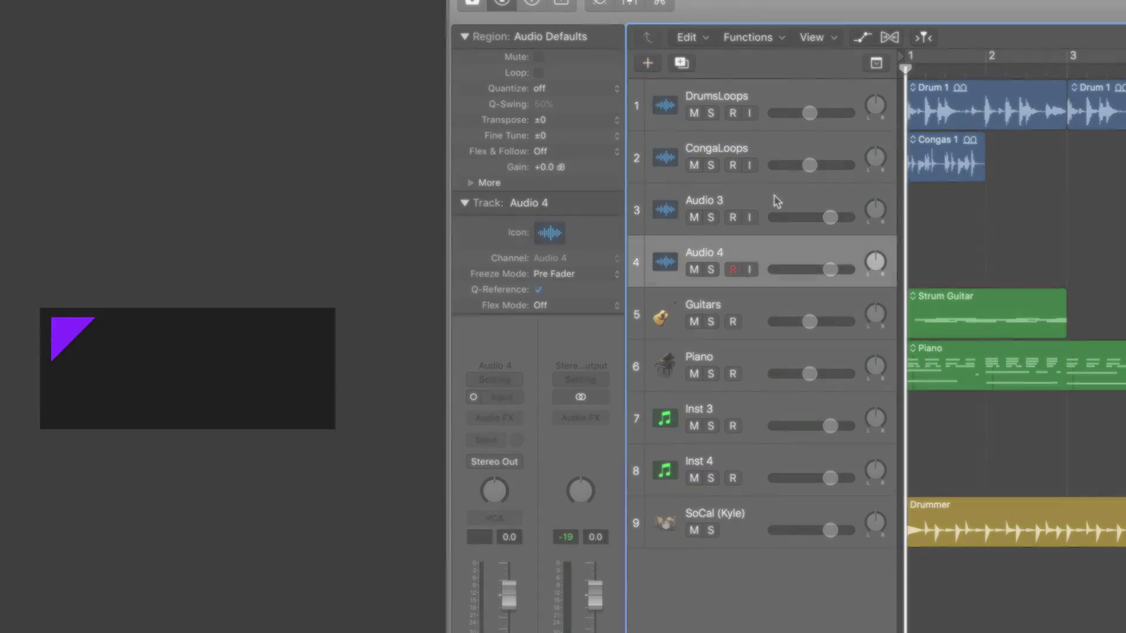
{"action": "left_click", "coordinate": [775, 201]}
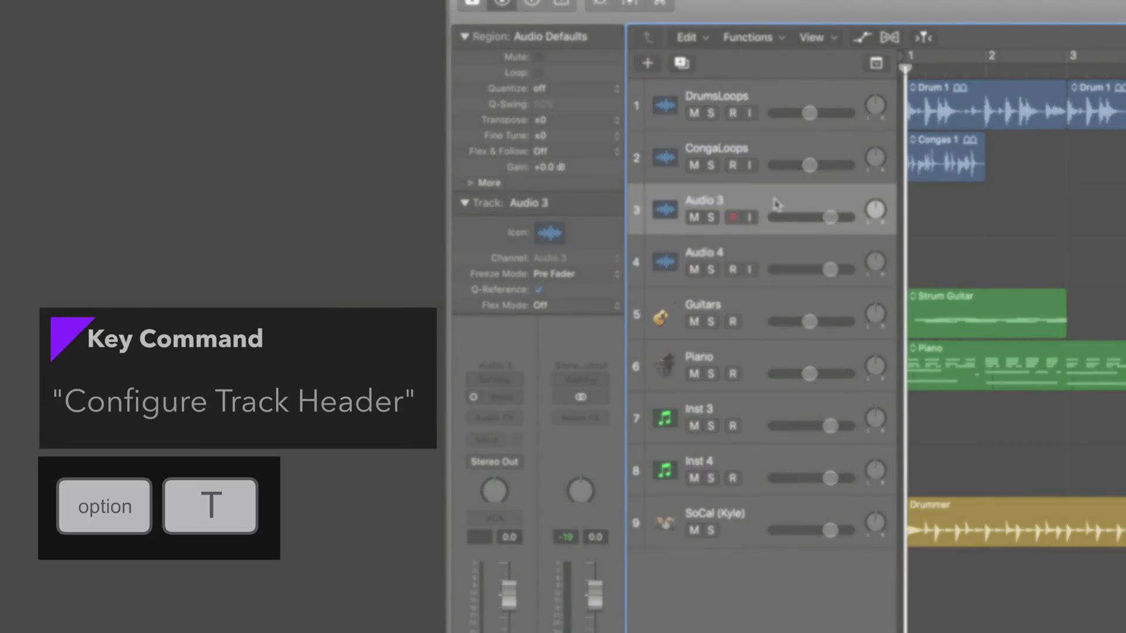
Show the Freeze button in the track headers, hide it again and close the track header configuration
{"action": "key", "text": "alt+t"}
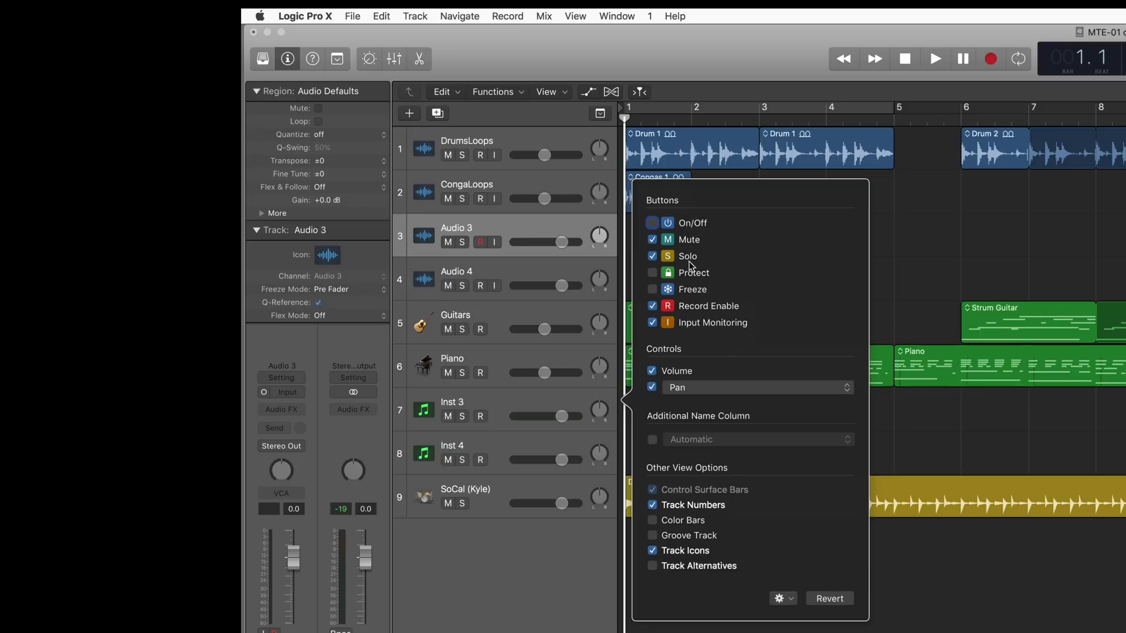
{"action": "left_click", "coordinate": [652, 290]}
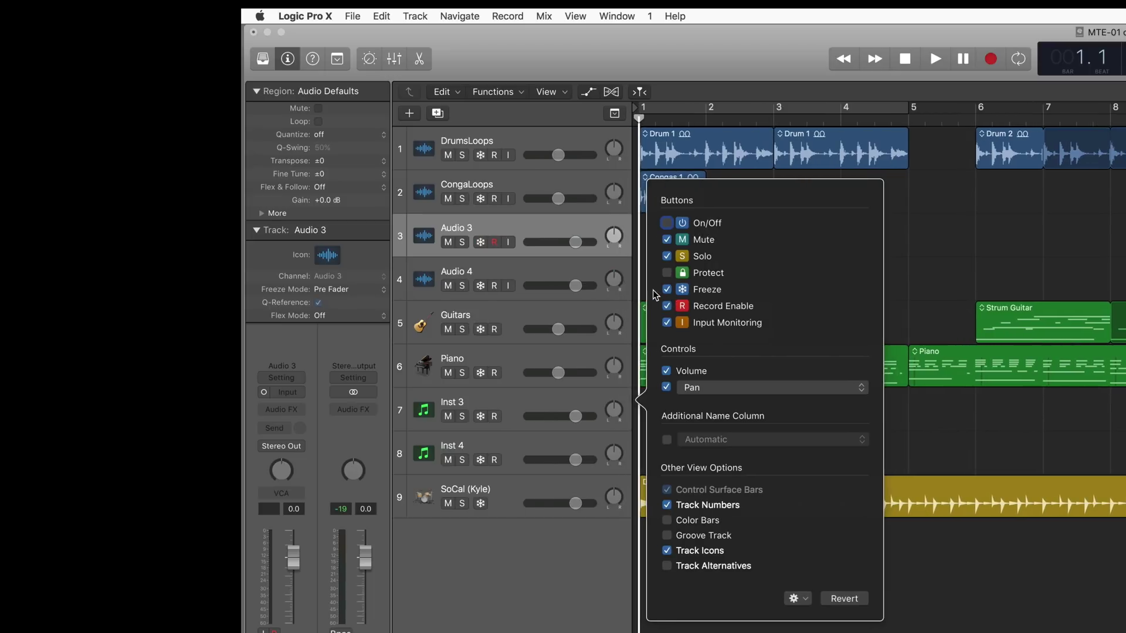
{"action": "left_click", "coordinate": [652, 290]}
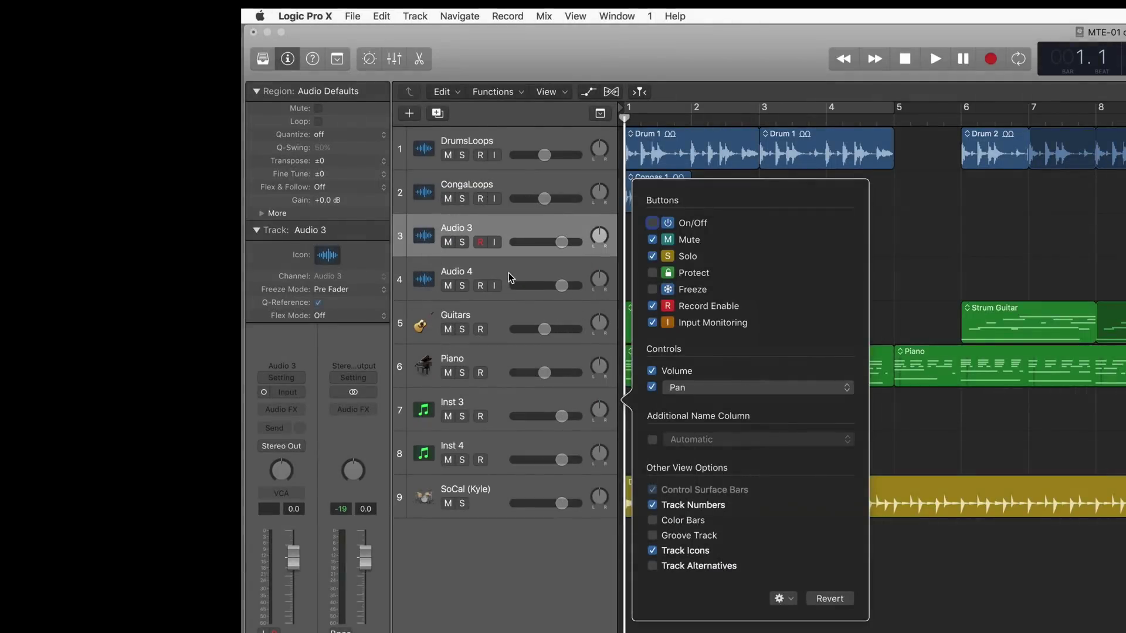
{"action": "left_click", "coordinate": [502, 324]}
Select the Guitars track and add Audio 4, Audio 3, Piano, Inst 3, Inst 4 and DrumsLoops to the selection
{"action": "left_click", "coordinate": [503, 314]}
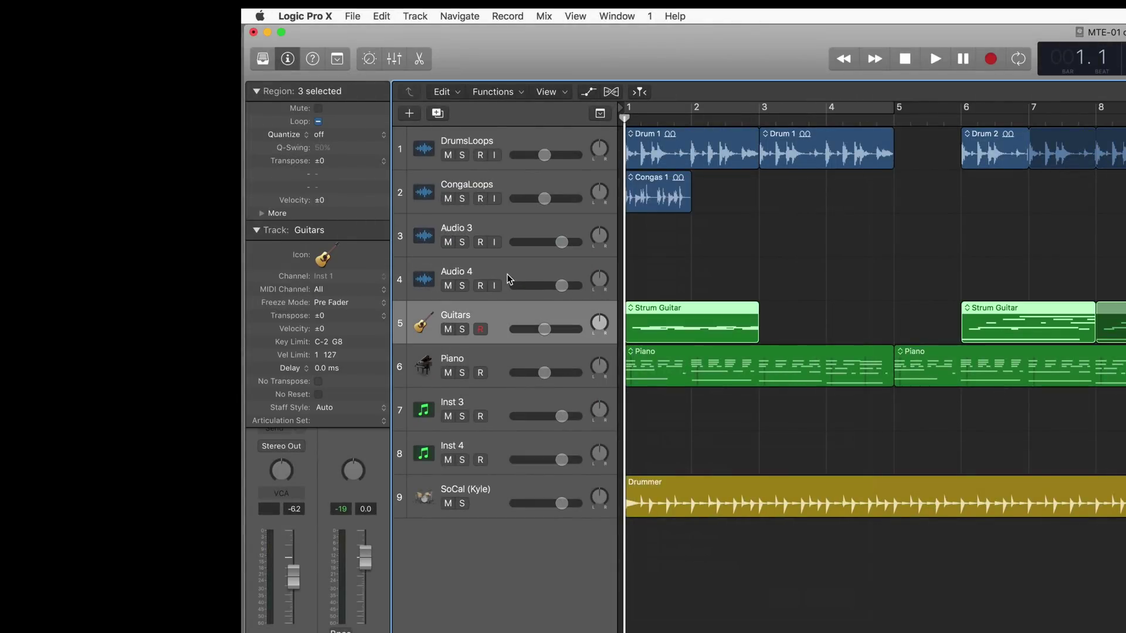
{"action": "left_click", "coordinate": [507, 273], "text": "super"}
{"action": "left_click", "coordinate": [508, 229], "text": "super"}
{"action": "left_click", "coordinate": [494, 365], "text": "super"}
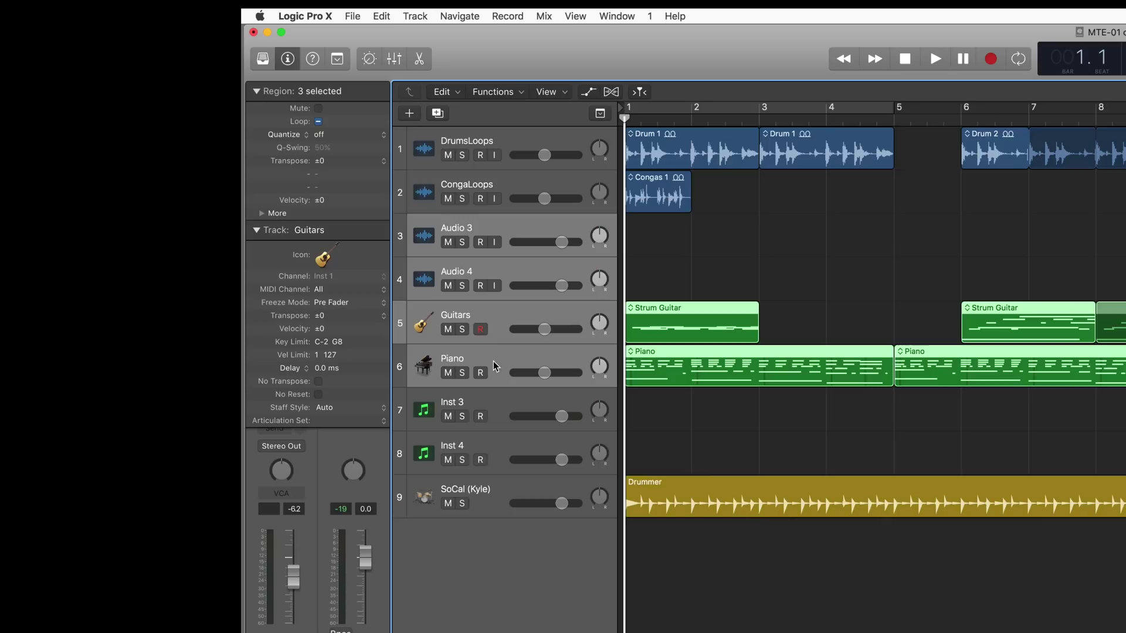
{"action": "left_click", "coordinate": [500, 406], "text": "super"}
{"action": "left_click", "coordinate": [502, 442], "text": "super"}
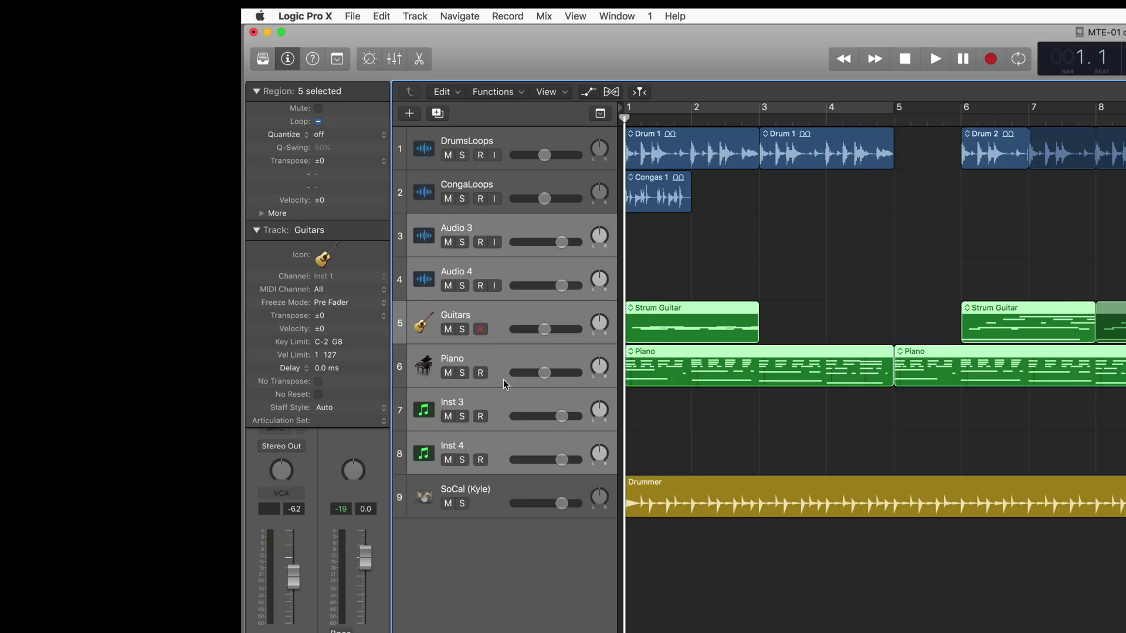
{"action": "left_click", "coordinate": [509, 132], "text": "super"}
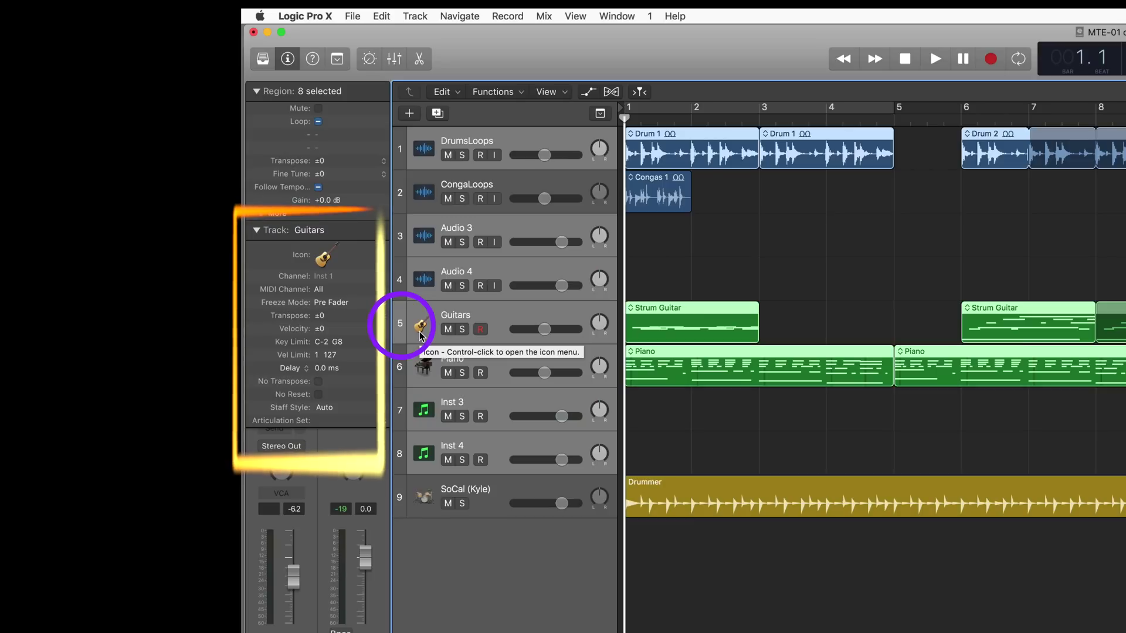
Toggle Color Bars in the track header configuration to compare the headers, leaving the bars shown
{"action": "key", "text": "alt+t"}
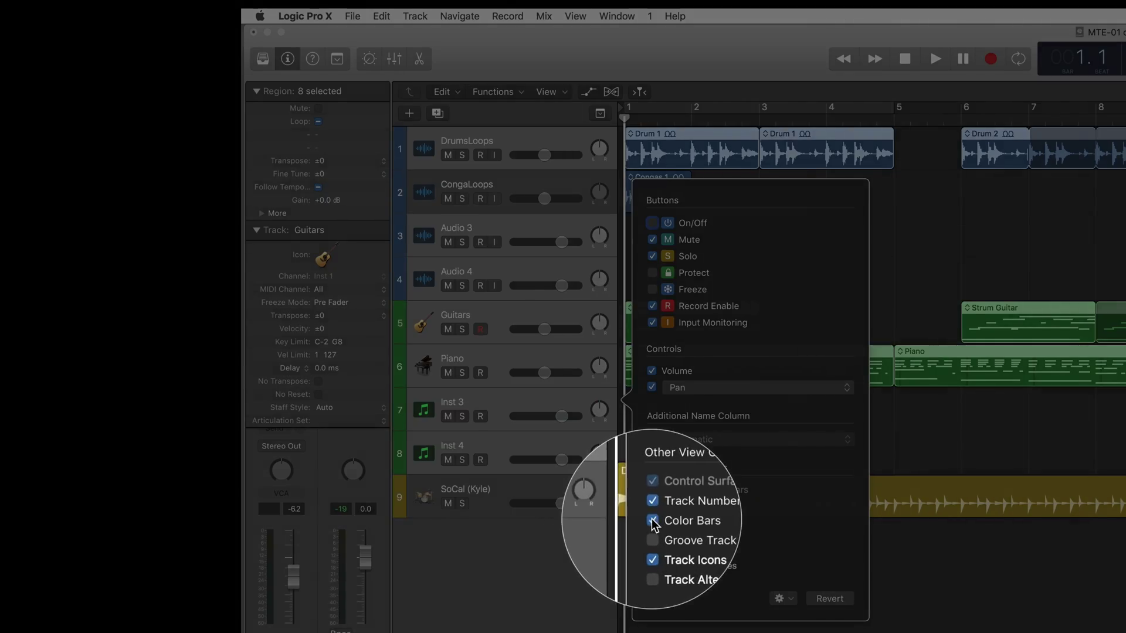
{"action": "left_click", "coordinate": [652, 521]}
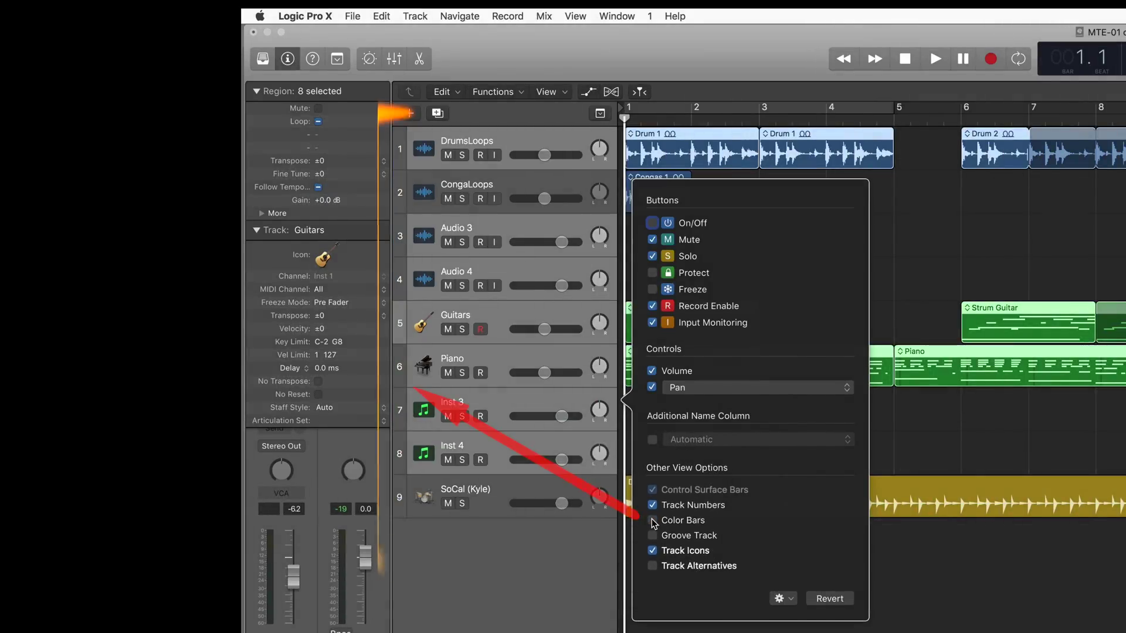
{"action": "left_click", "coordinate": [653, 521]}
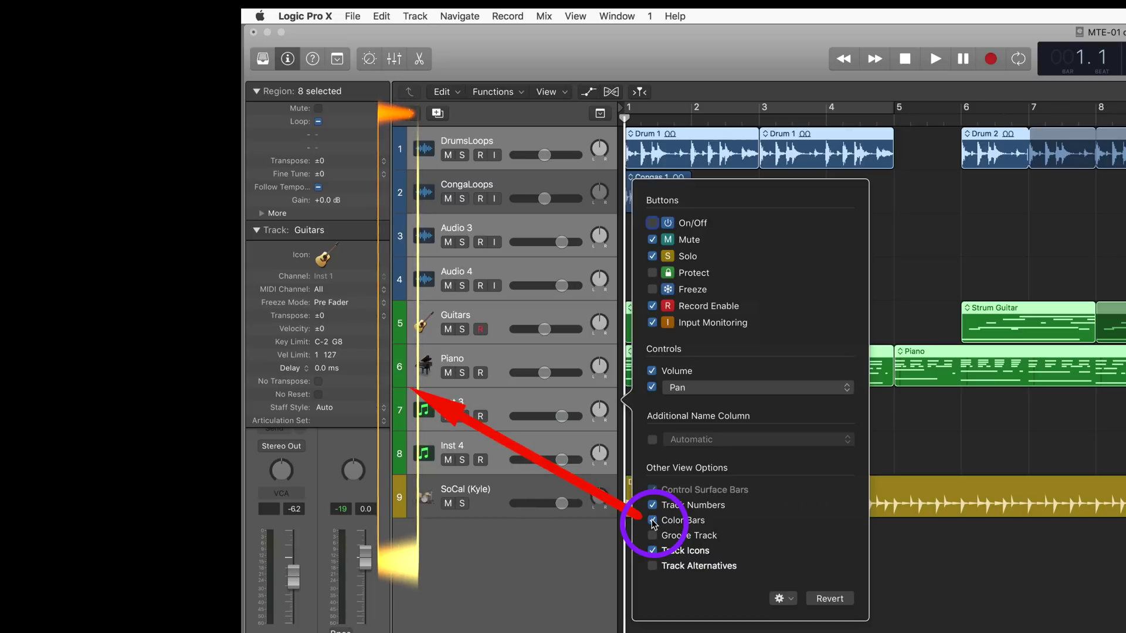
{"action": "left_click", "coordinate": [382, 323]}
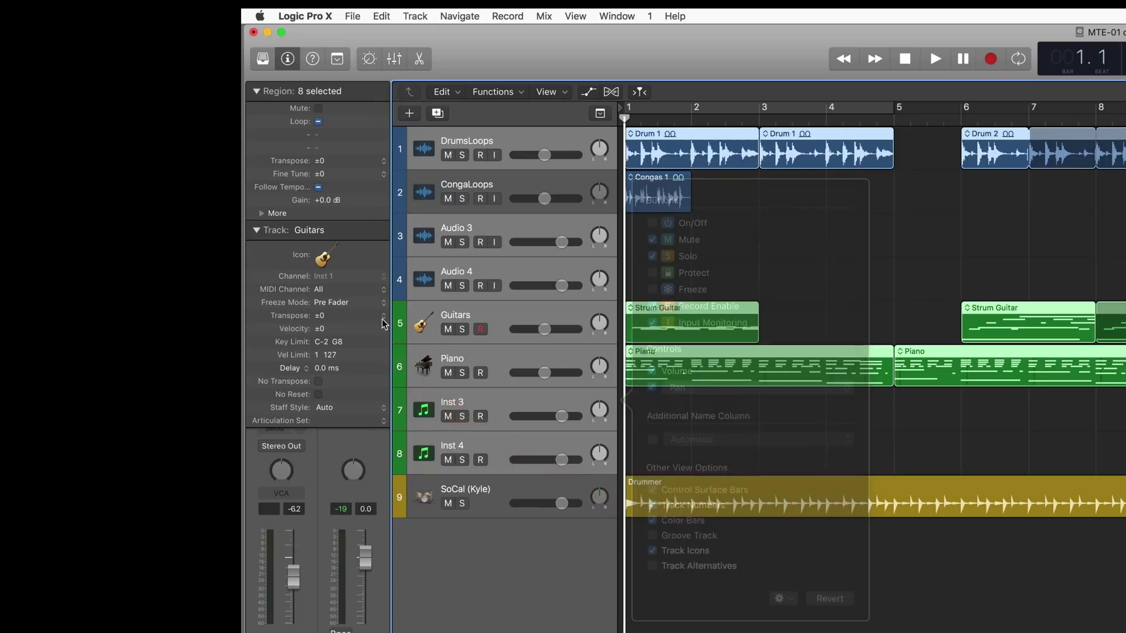
Select only the Piano track, and add Inst 3, Guitars and Audio 4 to the selection
{"action": "left_click", "coordinate": [403, 374]}
{"action": "left_click", "coordinate": [409, 377]}
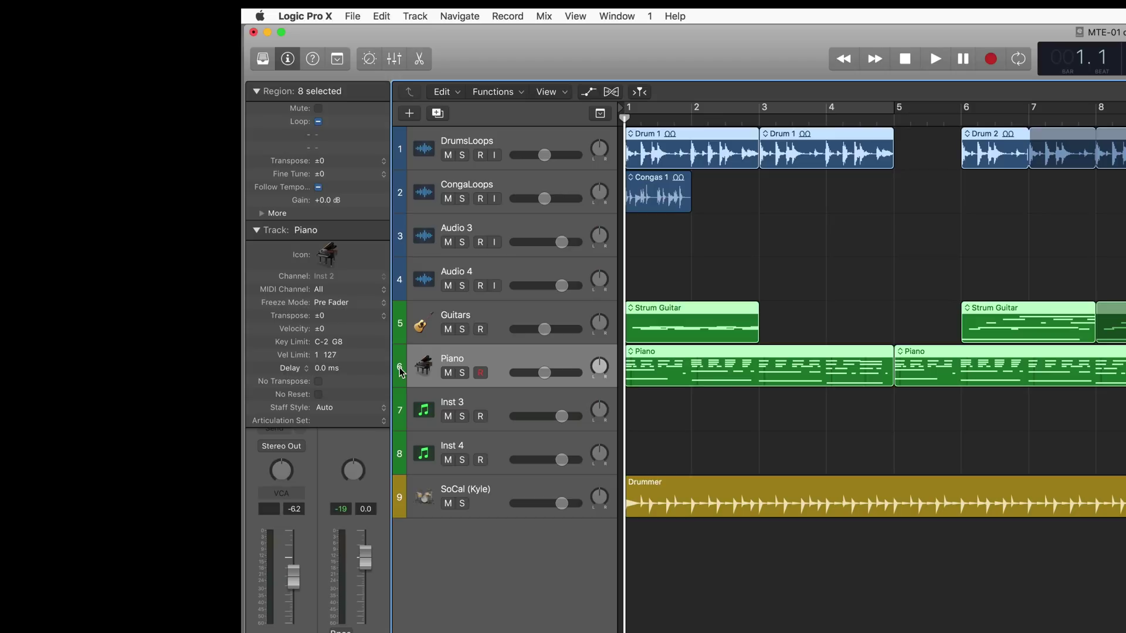
{"action": "left_click", "coordinate": [497, 363]}
{"action": "left_click", "coordinate": [502, 309], "text": "shift"}
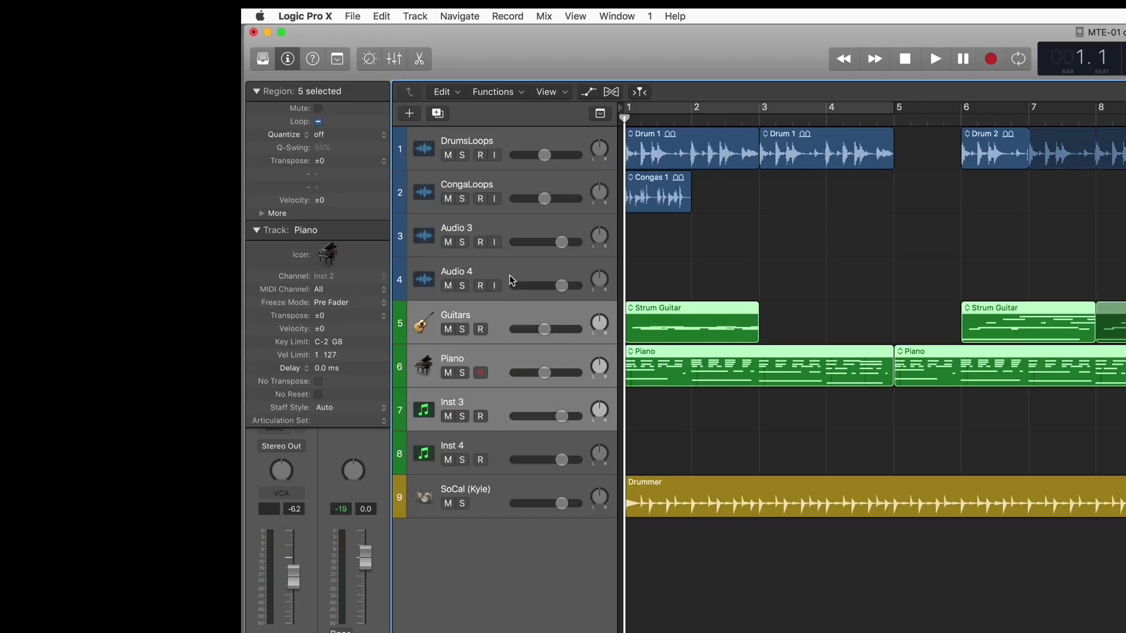
{"action": "left_click", "coordinate": [508, 275], "text": "shift"}
Hide the Color Bars in the track headers and close the track header configuration
{"action": "key", "text": "alt+t"}
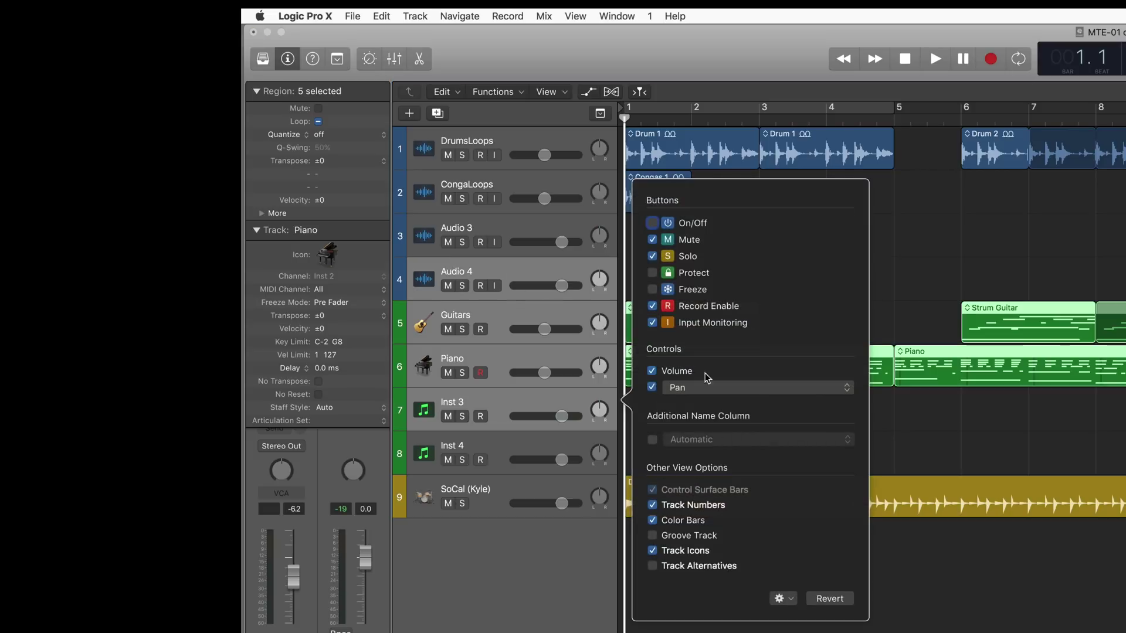
{"action": "left_click", "coordinate": [653, 520]}
{"action": "left_click", "coordinate": [917, 607]}
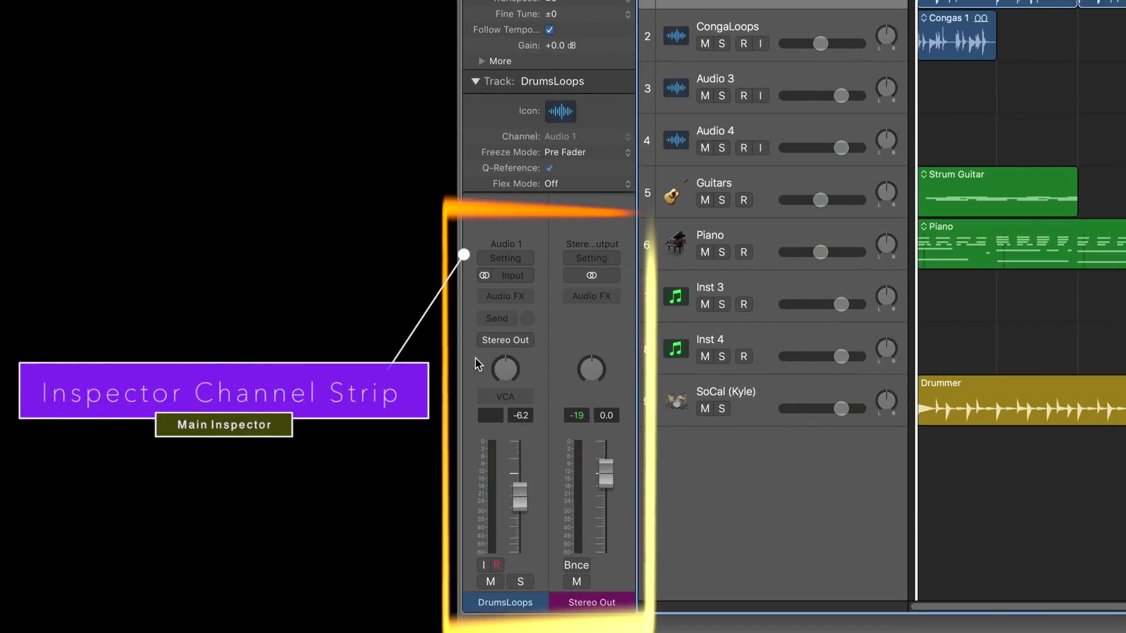
Select individual tracks from CongaLoops to Inst 3 one at a time to compare their Track inspector and inspector channel strip
{"action": "left_click", "coordinate": [761, 30]}
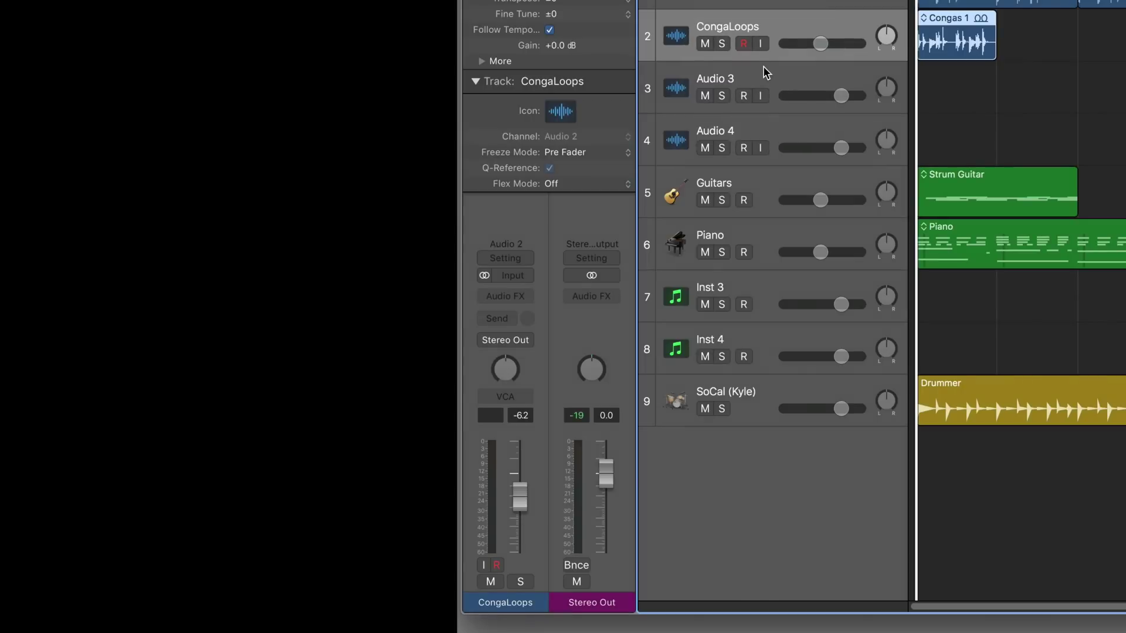
{"action": "left_click", "coordinate": [765, 96]}
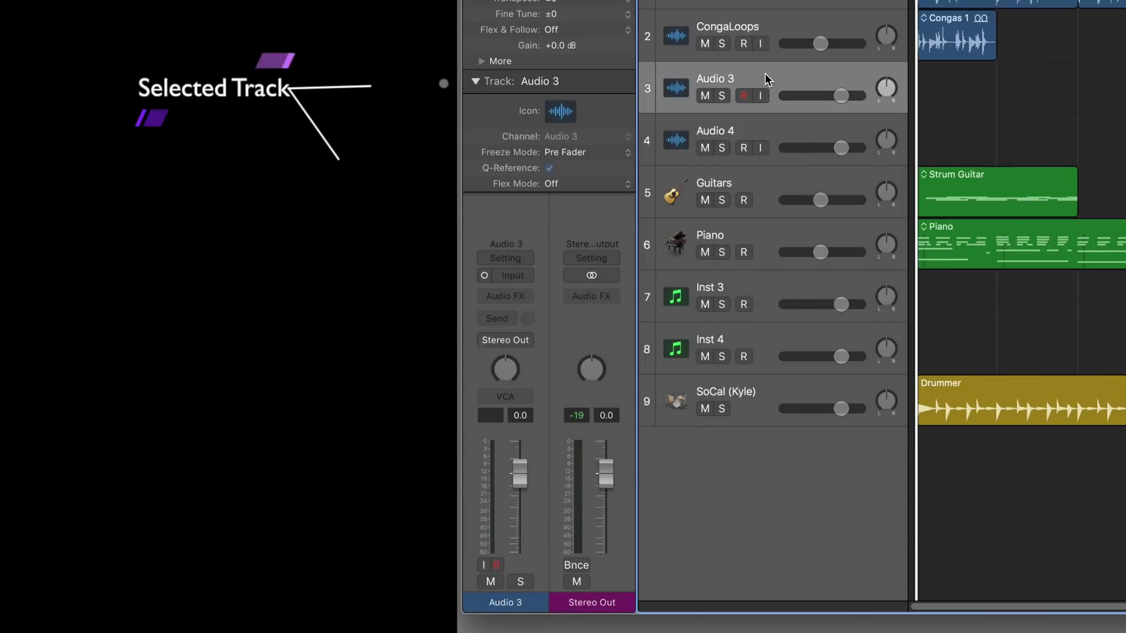
{"action": "left_click", "coordinate": [770, 132]}
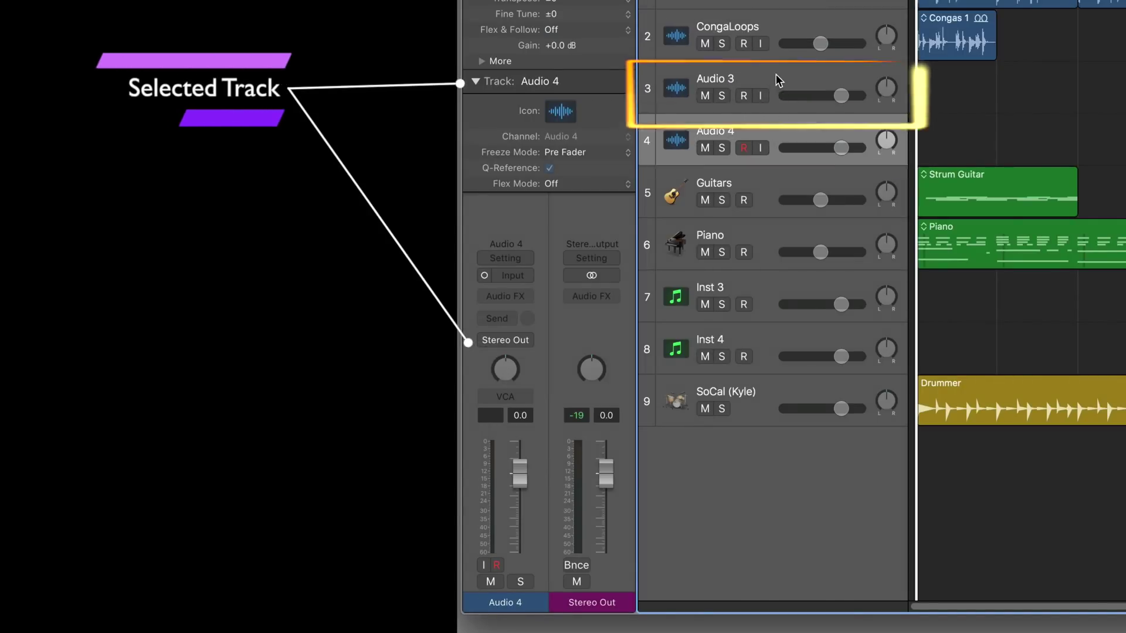
{"action": "key", "text": "Up"}
{"action": "key", "text": "Up"}
{"action": "left_click", "coordinate": [768, 185]}
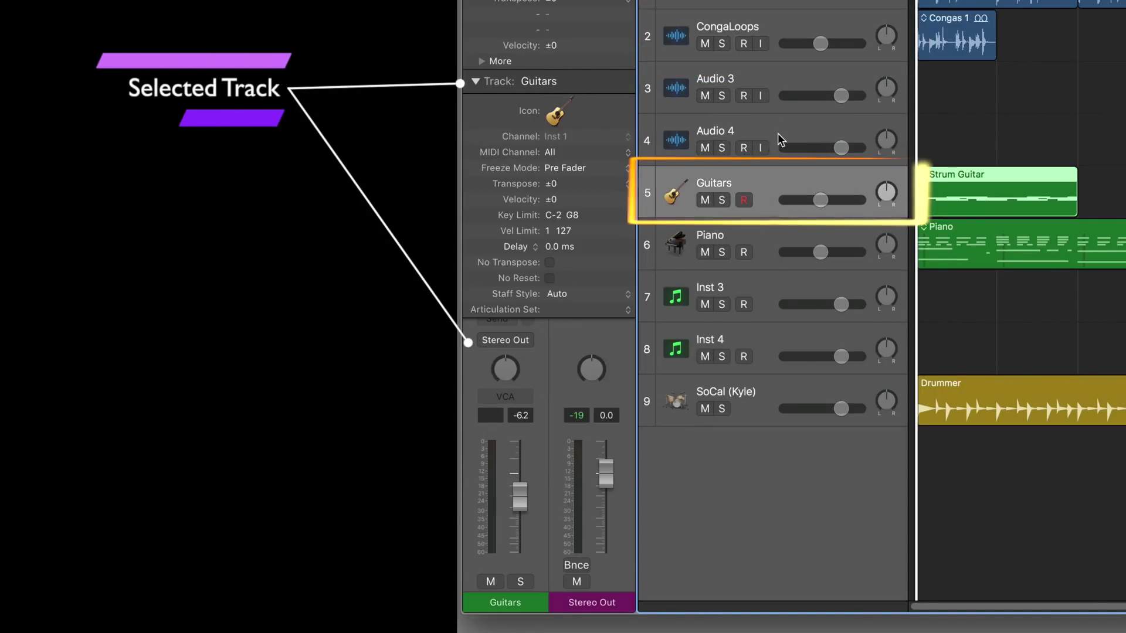
{"action": "left_click", "coordinate": [781, 88]}
{"action": "left_click", "coordinate": [781, 45]}
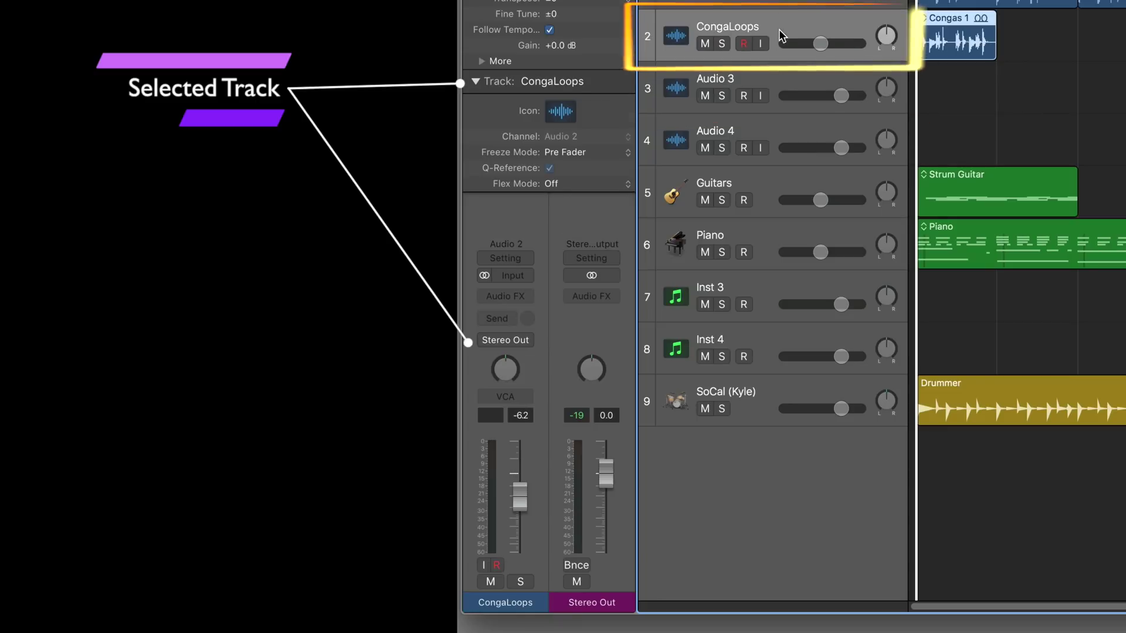
{"action": "left_click", "coordinate": [765, 247]}
{"action": "left_click", "coordinate": [761, 291]}
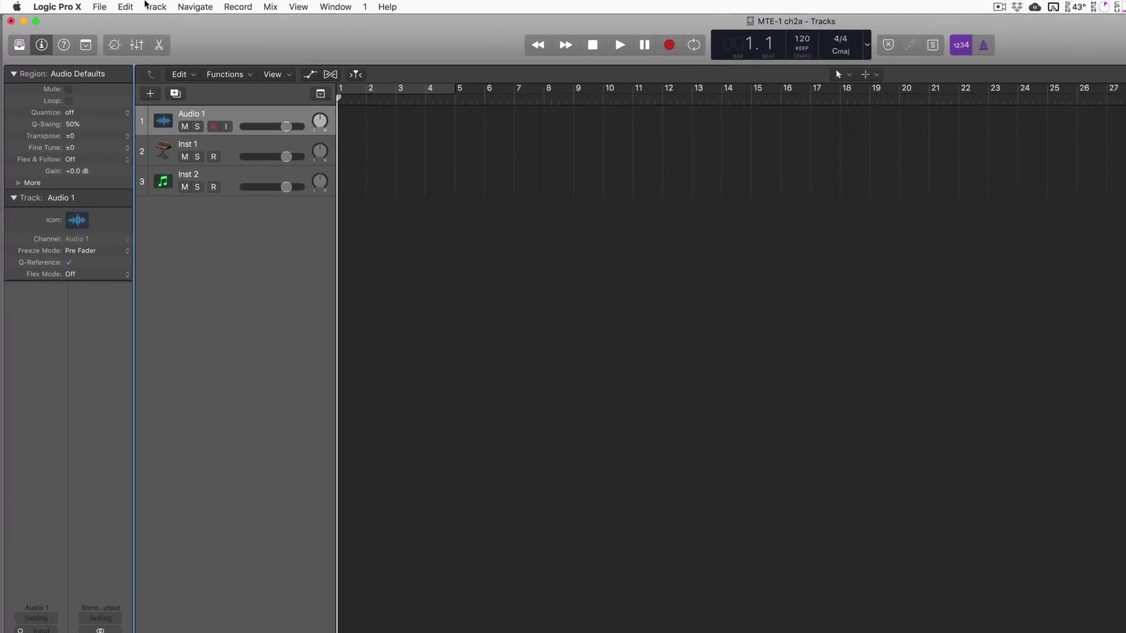
In the New Tracks dialog, compare the Open Library option for the microphone, software instrument and guitar track types, and cancel without creating tracks
{"action": "left_click", "coordinate": [189, 8]}
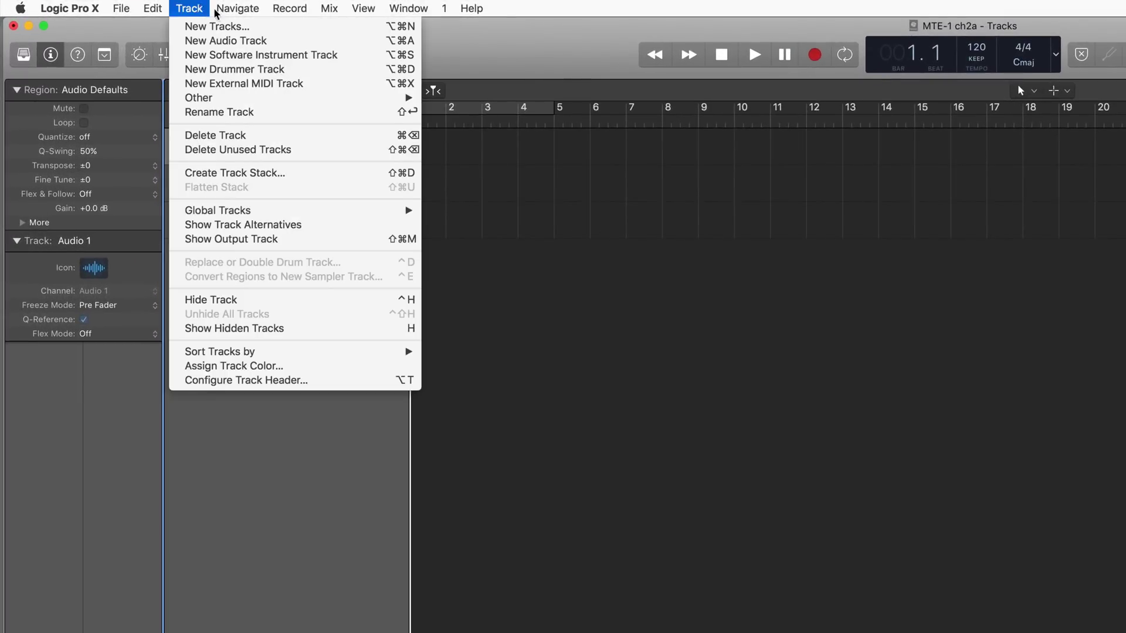
{"action": "left_click", "coordinate": [293, 26]}
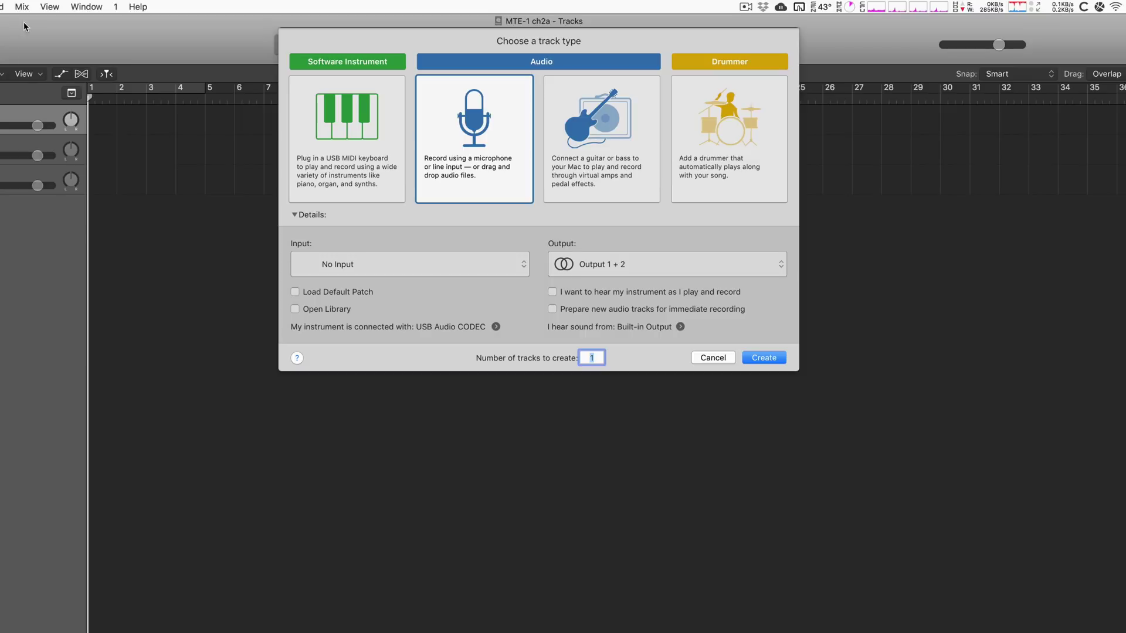
{"action": "left_click", "coordinate": [295, 310]}
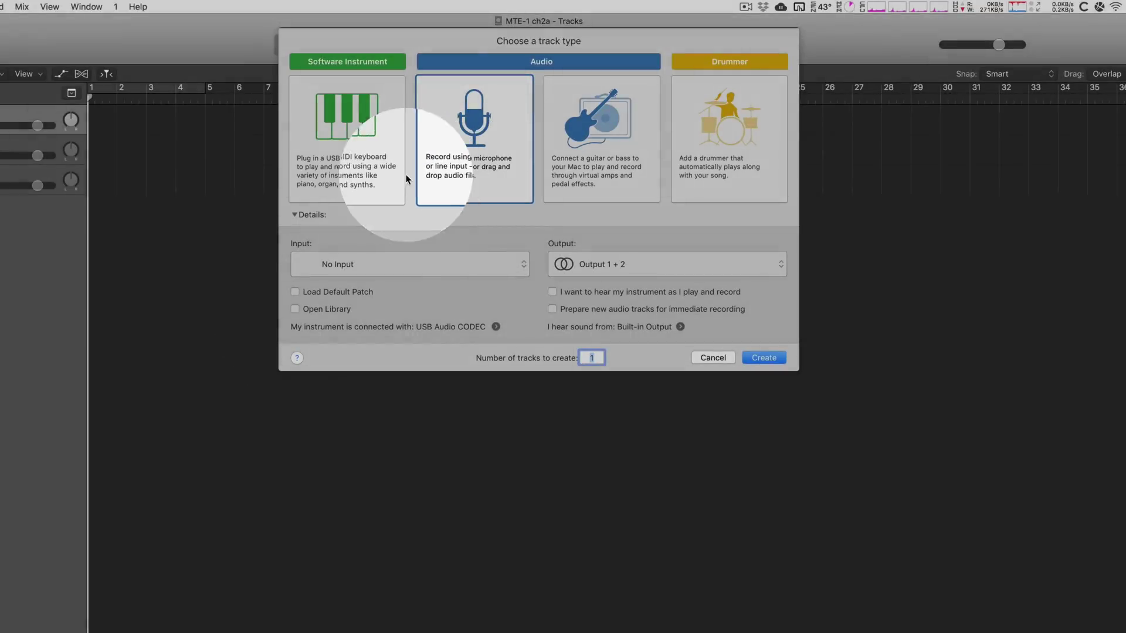
{"action": "left_click", "coordinate": [391, 176]}
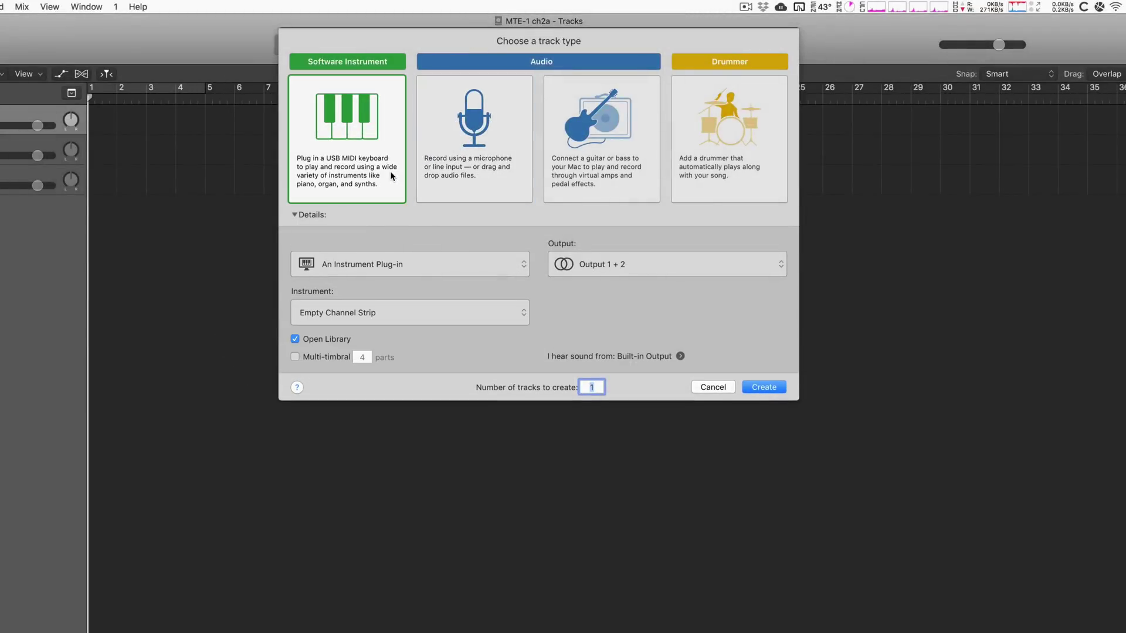
{"action": "left_click", "coordinate": [295, 339]}
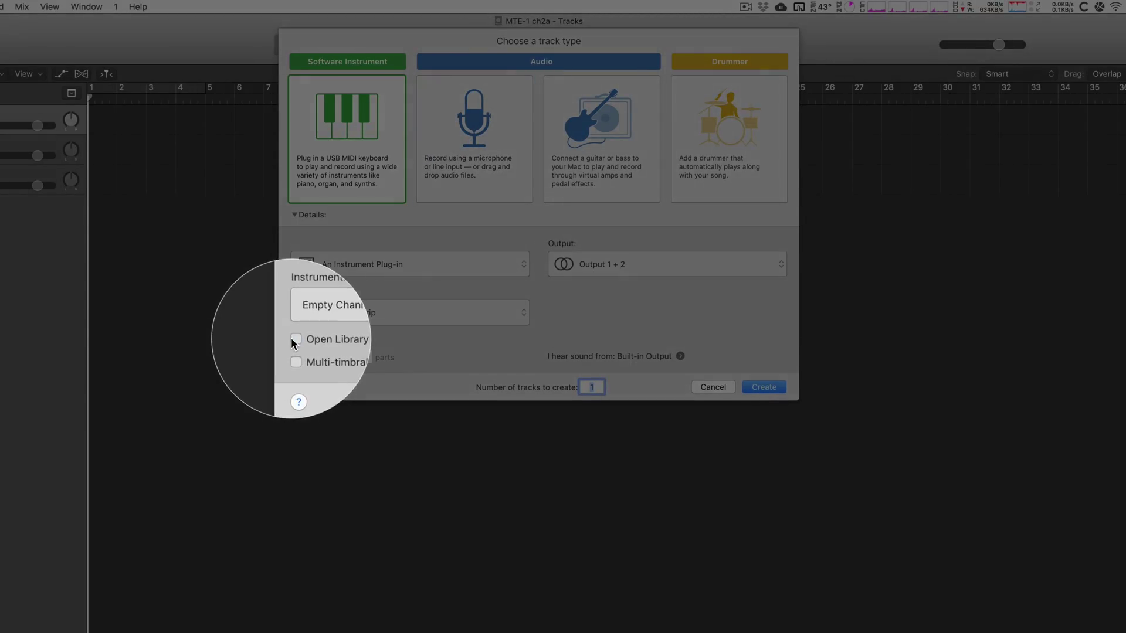
{"action": "left_click", "coordinate": [578, 157]}
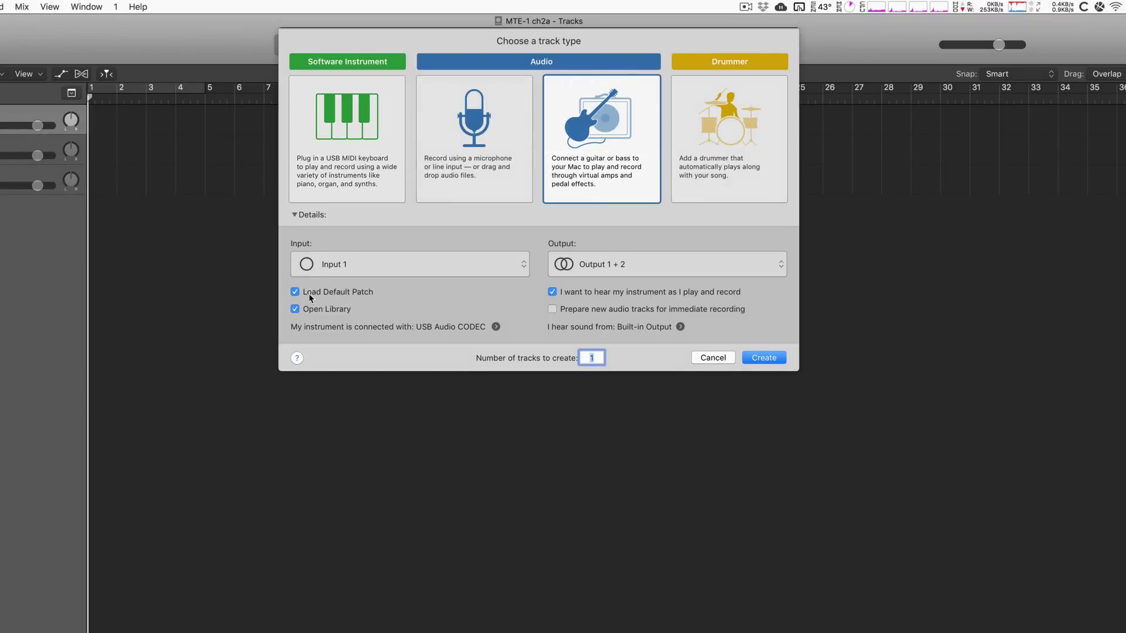
{"action": "left_click", "coordinate": [704, 357]}
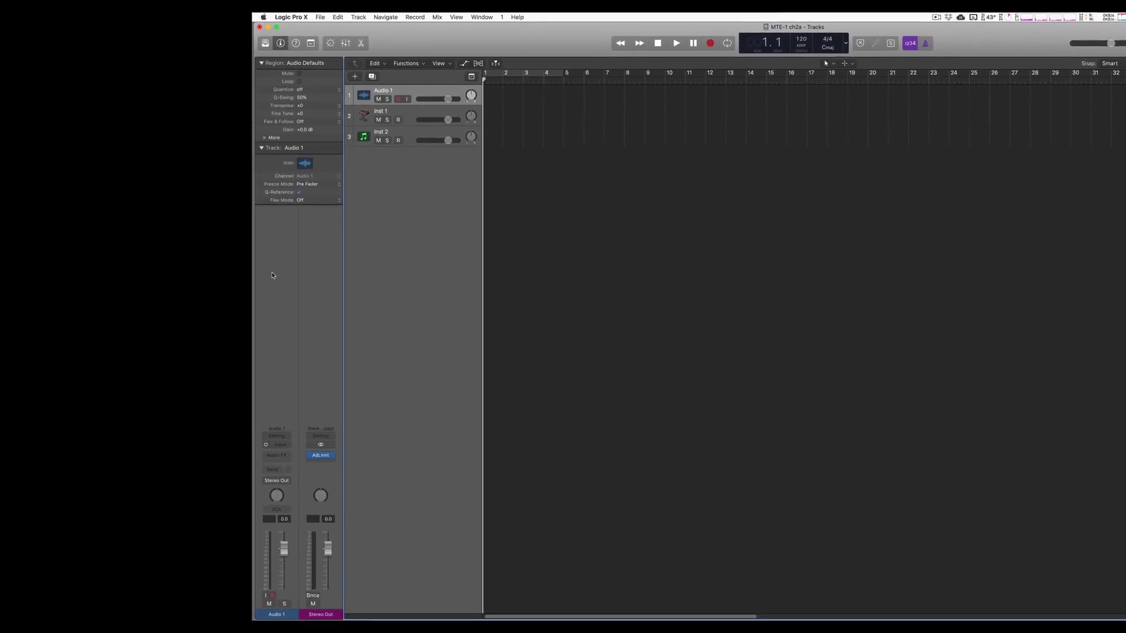
Show and hide the Library repeatedly, leaving it hidden
{"action": "key", "text": "y"}
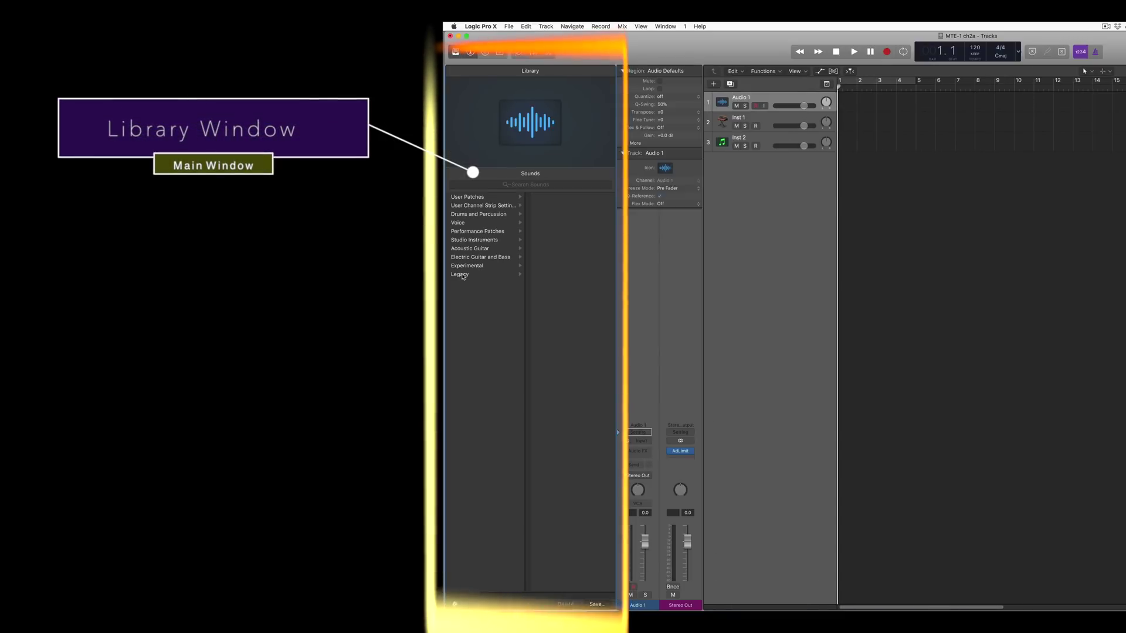
{"action": "key", "text": "y"}
{"action": "key", "text": "y"}
{"action": "key", "text": "y"}
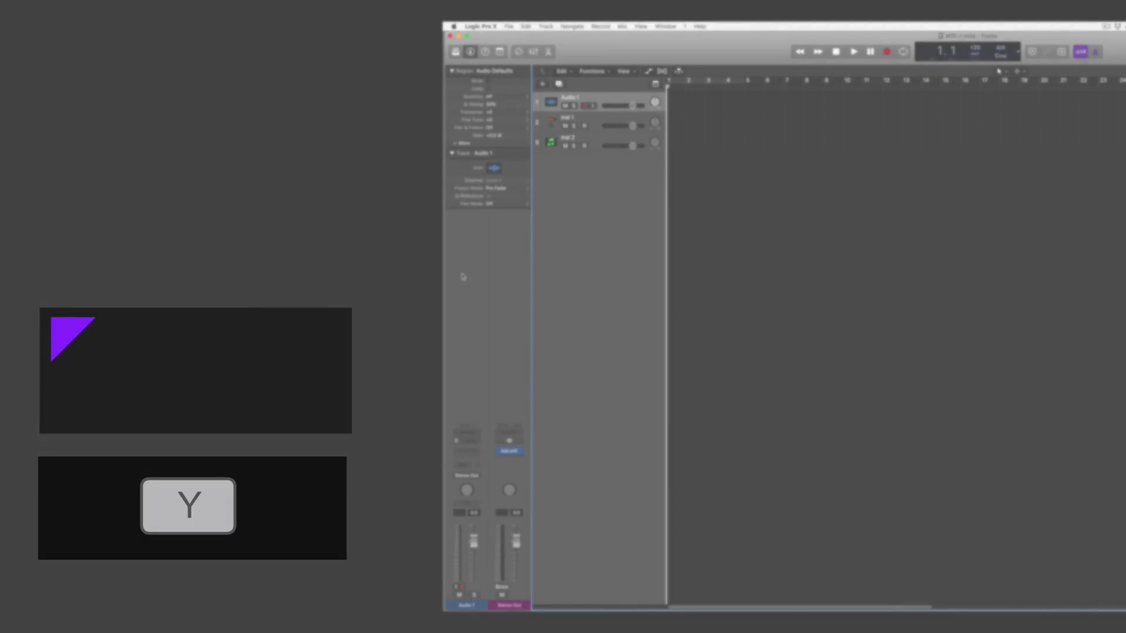
{"action": "key", "text": "y"}
{"action": "key", "text": "y"}
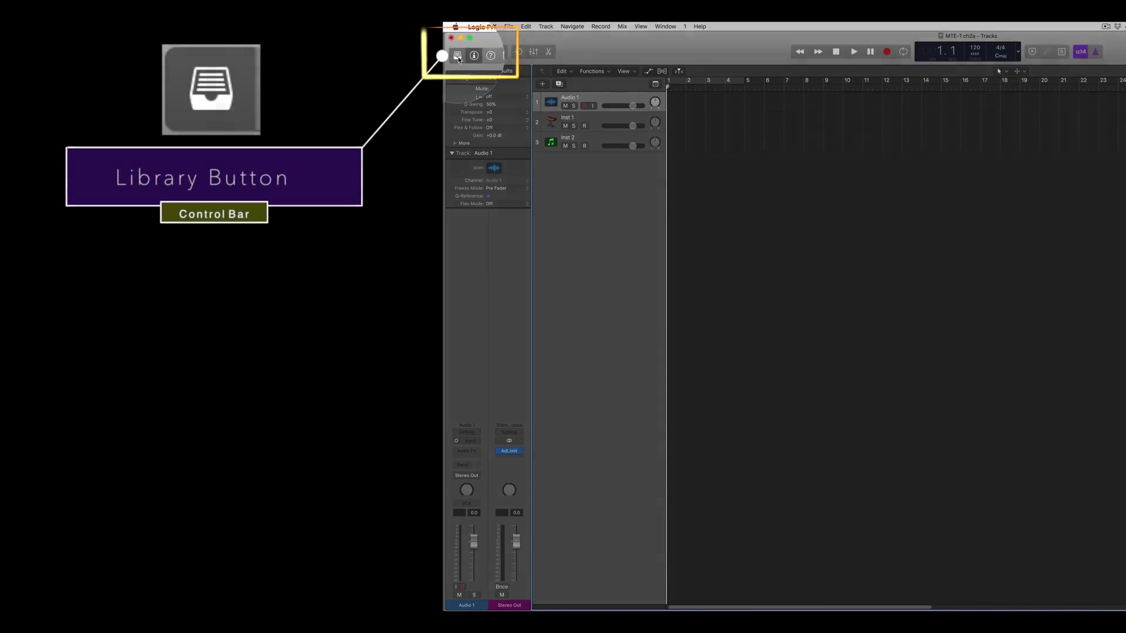
{"action": "left_click", "coordinate": [456, 52]}
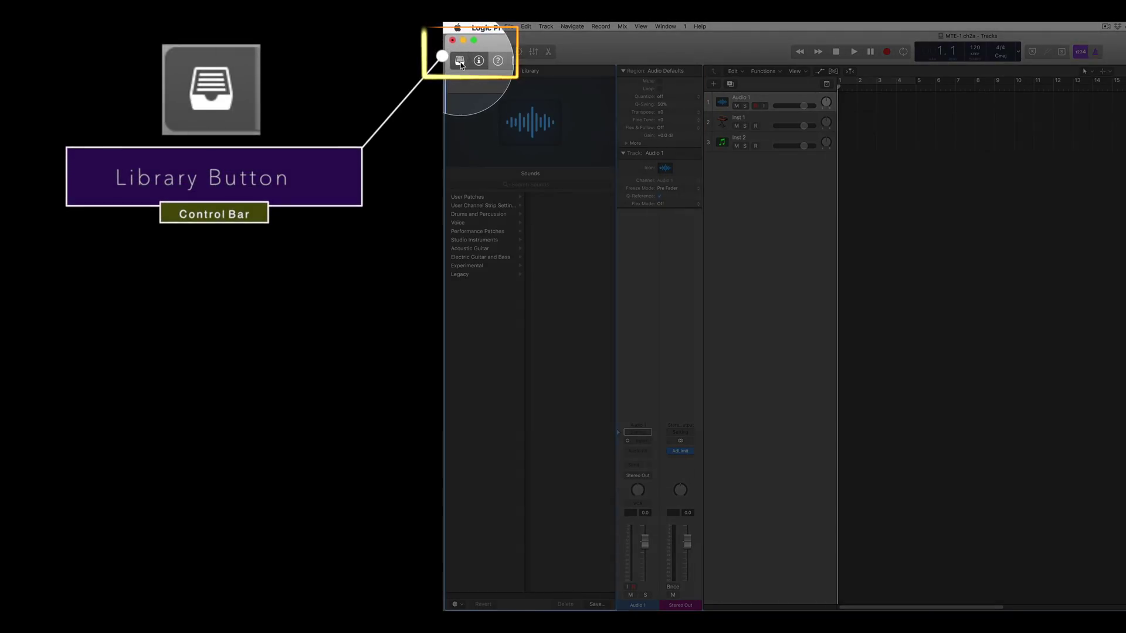
{"action": "left_click", "coordinate": [456, 51]}
{"action": "left_click", "coordinate": [455, 51]}
{"action": "left_click", "coordinate": [456, 53]}
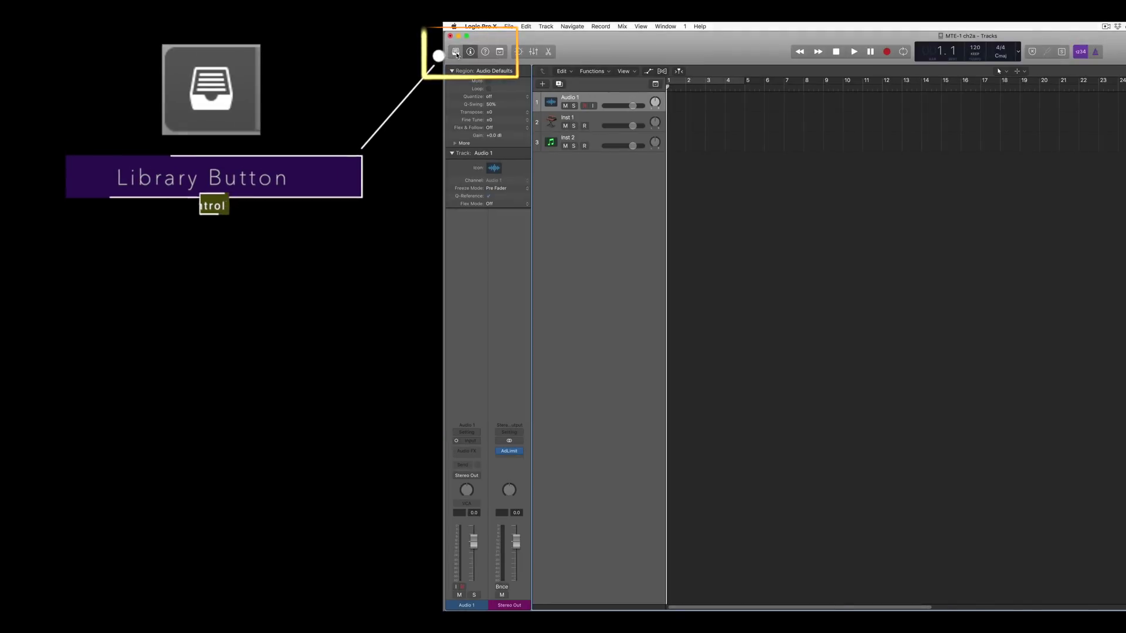
Show the Library beside the main inspector for the Audio 1 track
{"action": "left_click", "coordinate": [643, 26]}
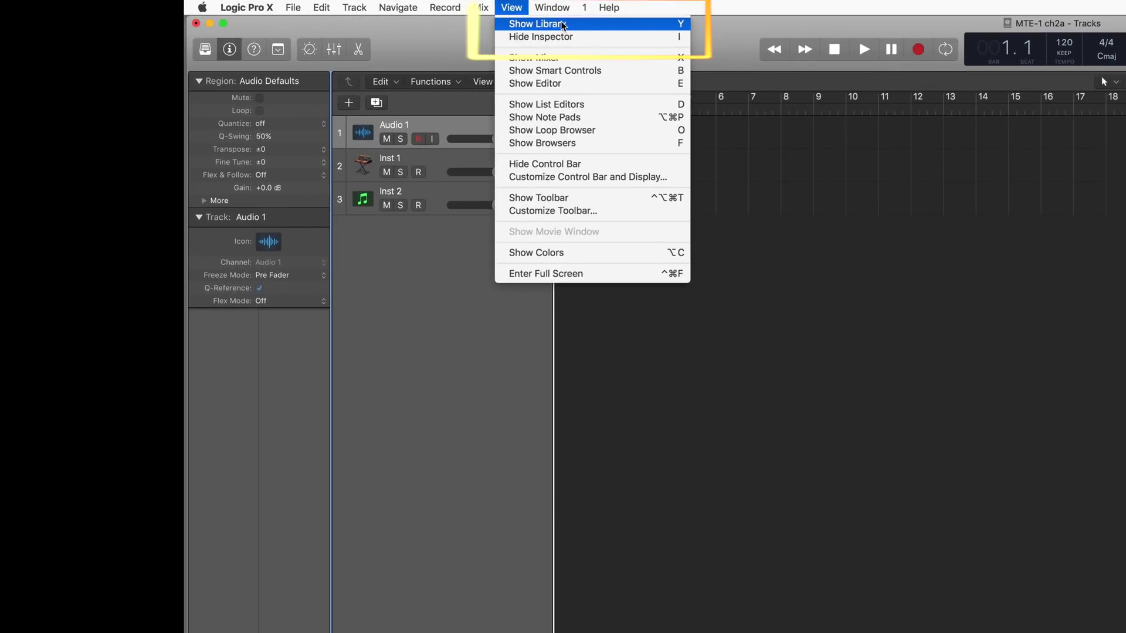
{"action": "left_click", "coordinate": [606, 23]}
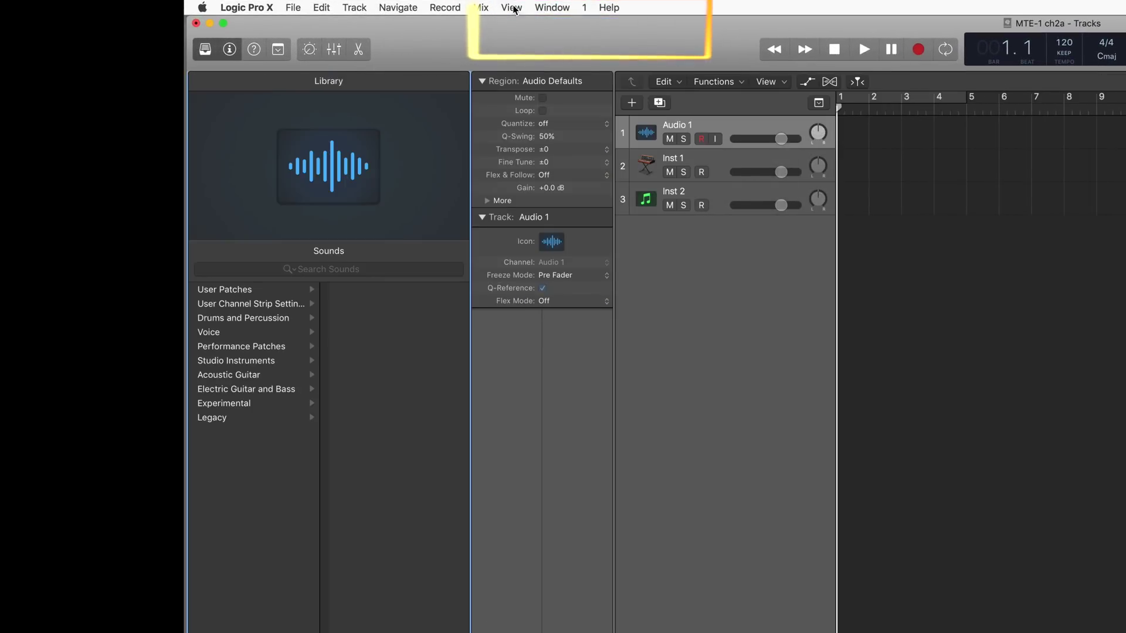
Hide the Library beside the main inspector and move the track selection down from Inst 1
{"action": "left_click", "coordinate": [511, 7]}
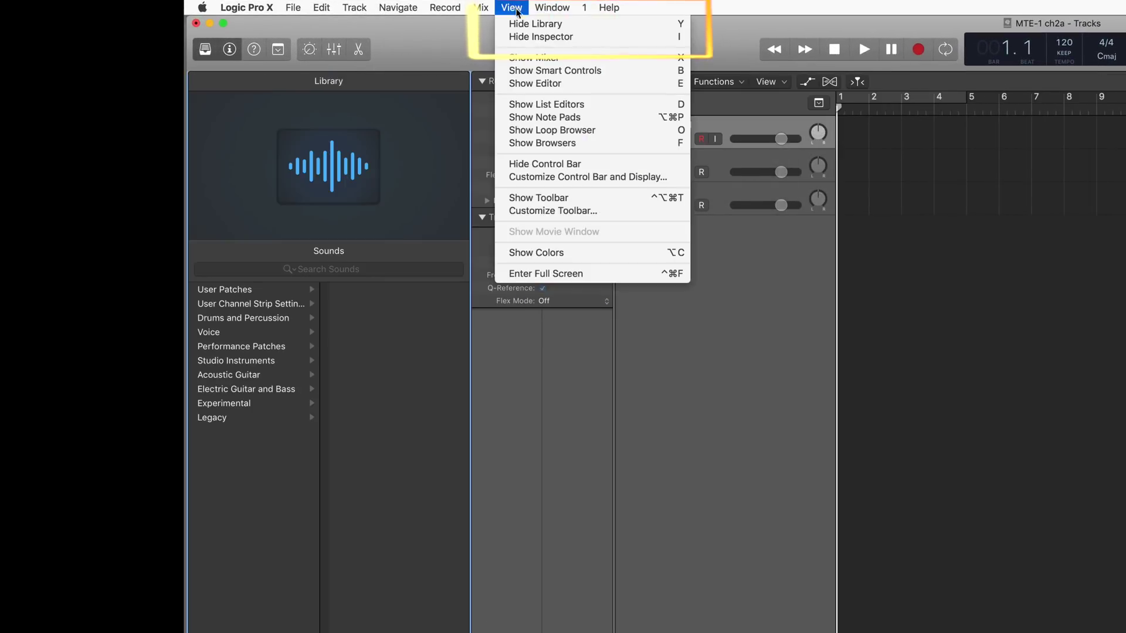
{"action": "left_click", "coordinate": [579, 24]}
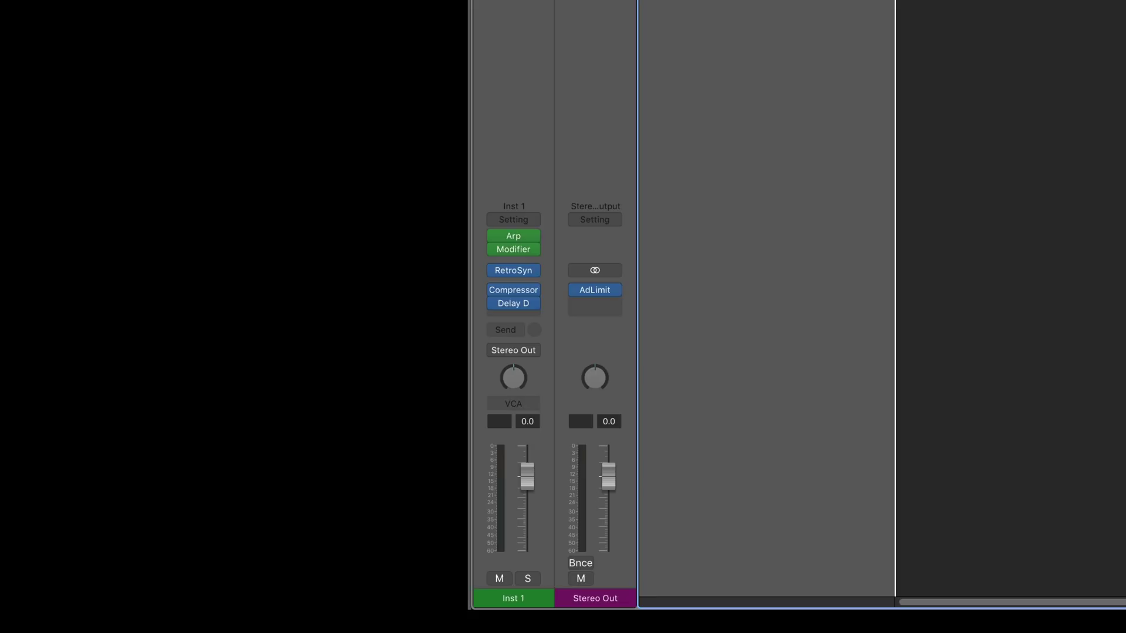
{"action": "key", "text": "Down"}
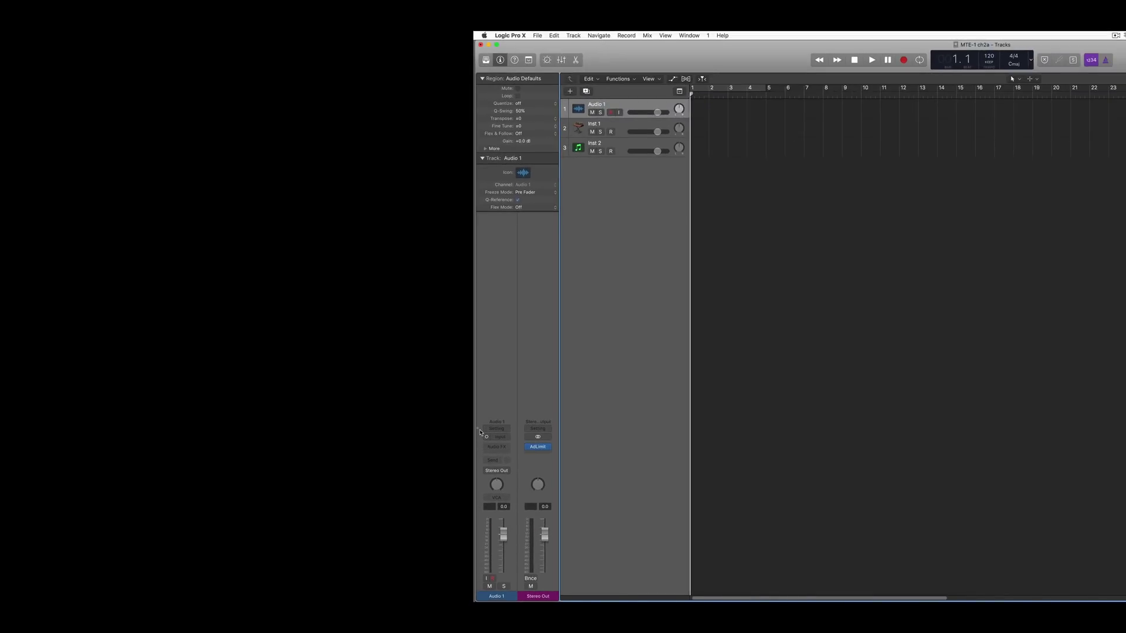
Show and hide the Library repeatedly beside the Audio 1 inspector, leaving it shown
{"action": "key", "text": "y"}
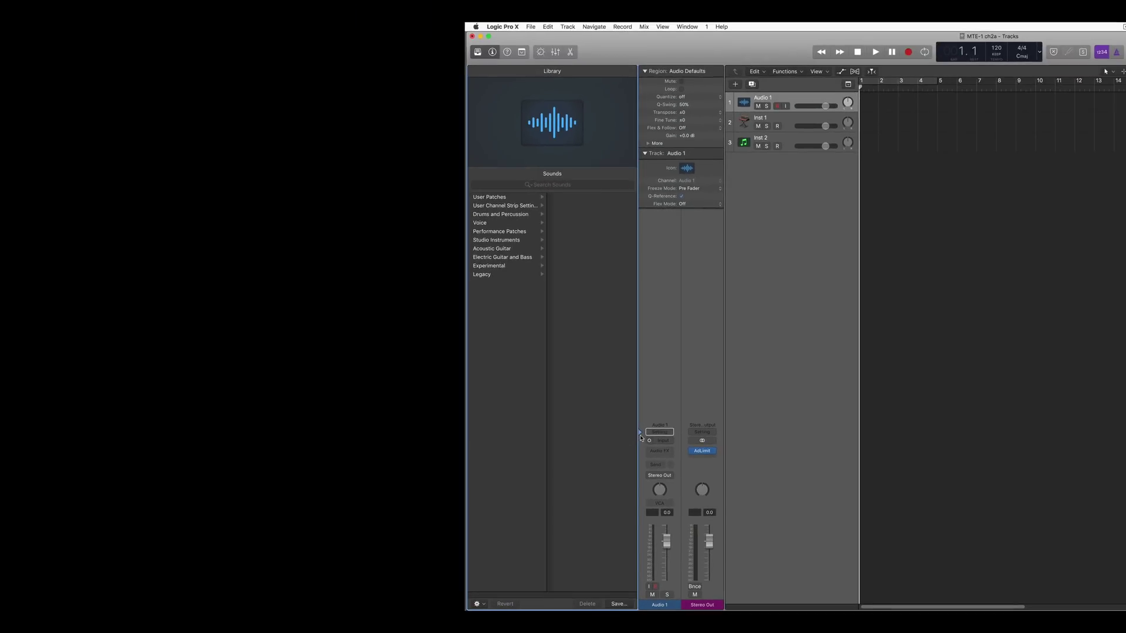
{"action": "key", "text": "y"}
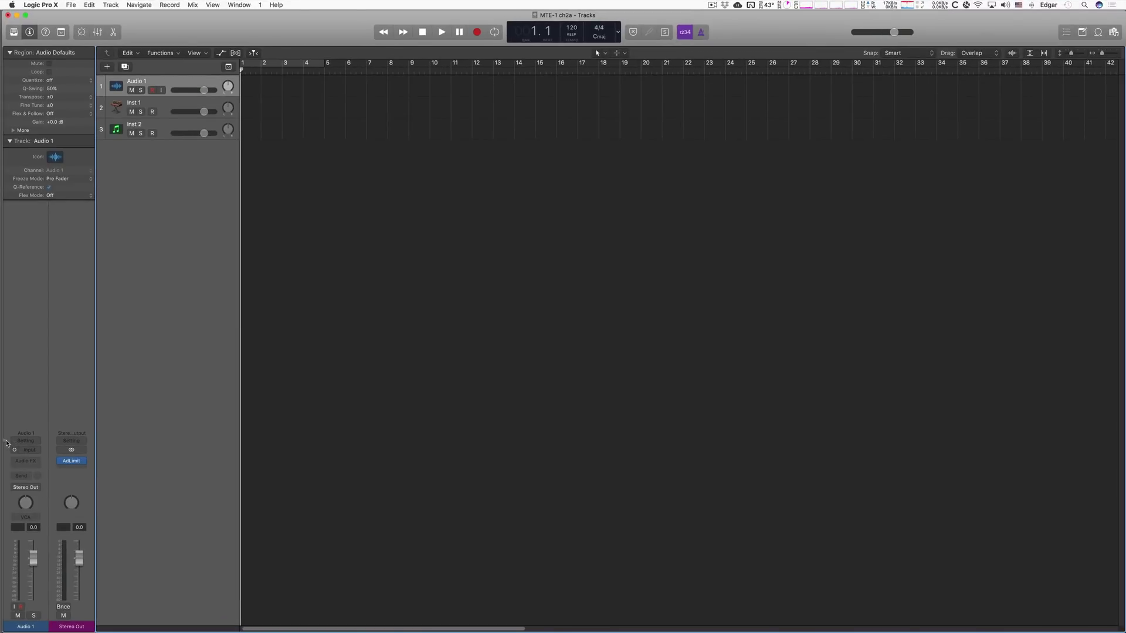
{"action": "key", "text": "y"}
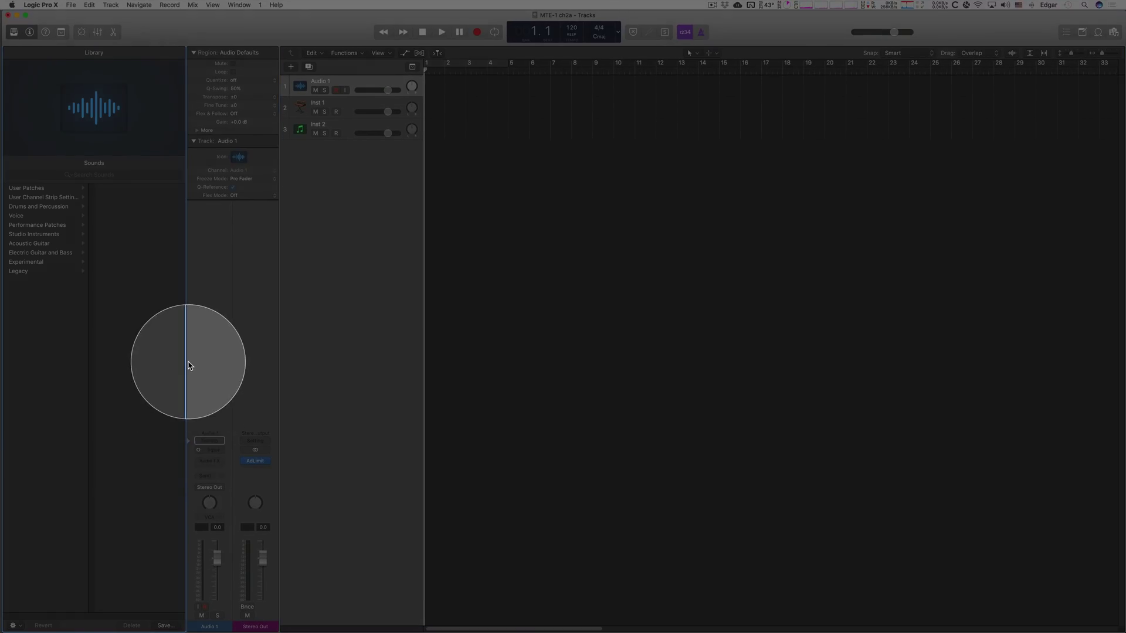
{"action": "left_click_drag", "start_coordinate": [186, 360], "coordinate": [186, 360]}
{"action": "key", "text": "y"}
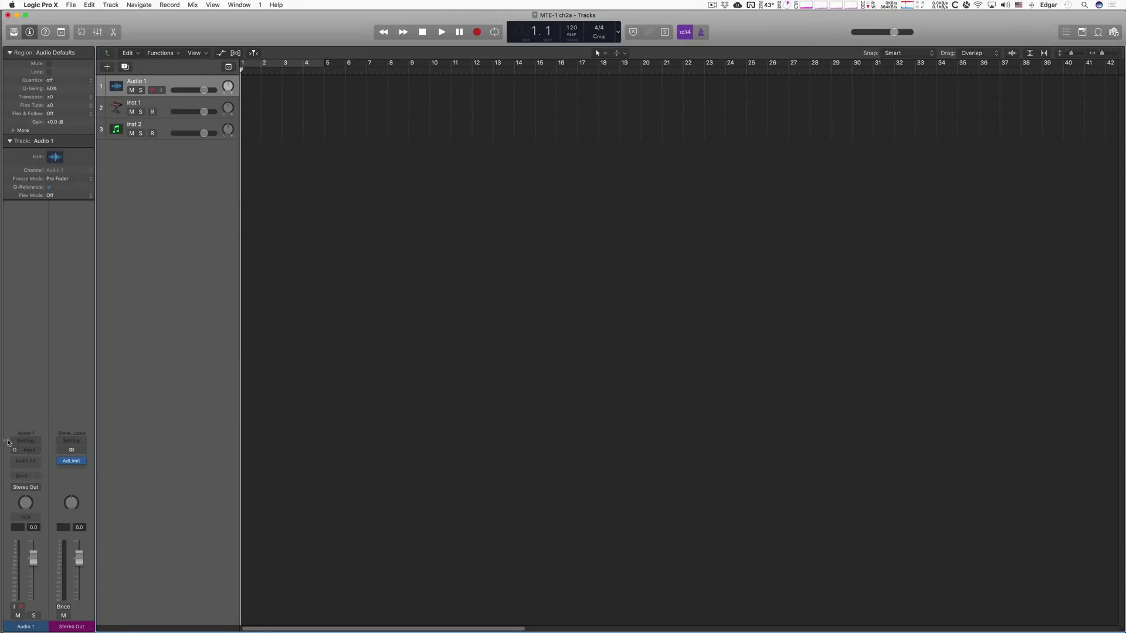
{"action": "key", "text": "y"}
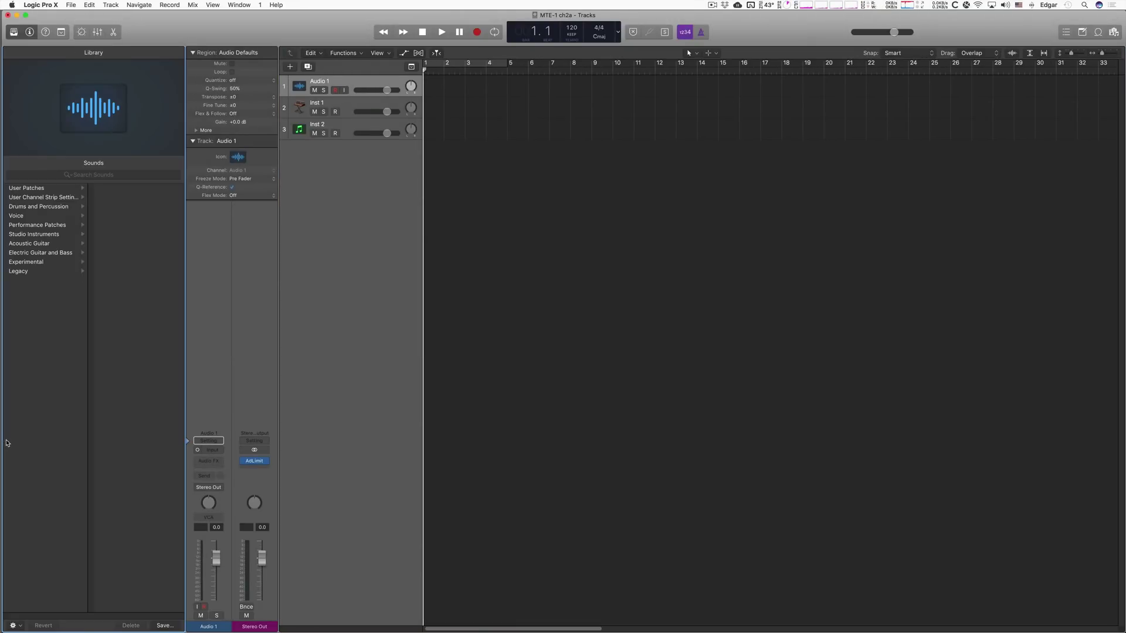
Show and hide the Mixer and the Loop Browser in turn to compare how they share the main window
{"action": "key", "text": "x"}
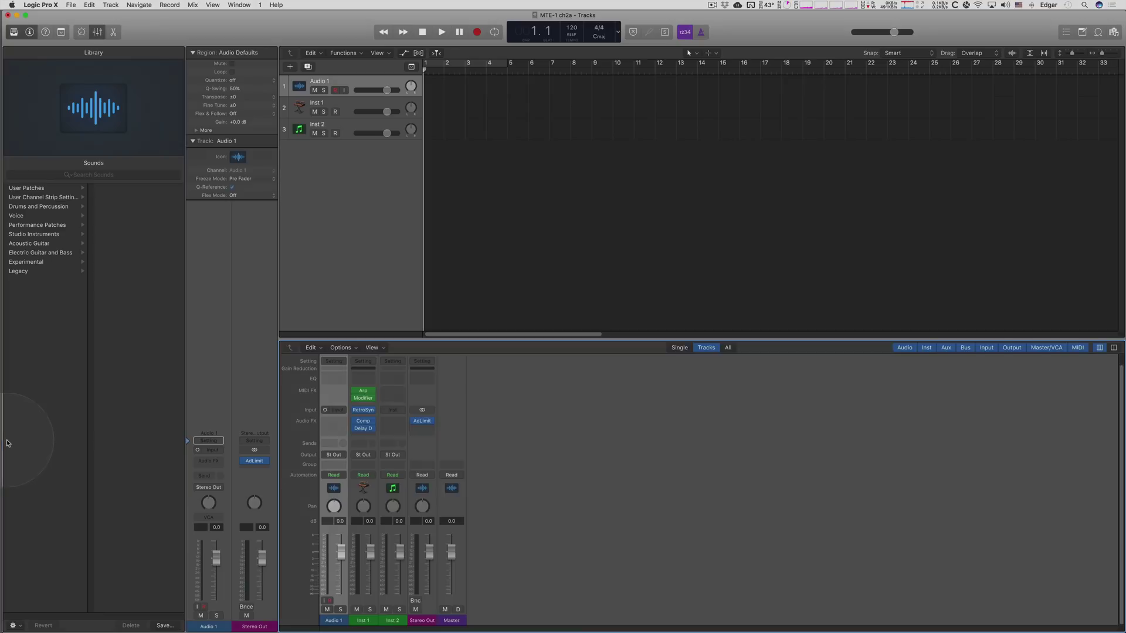
{"action": "left_click_drag", "start_coordinate": [598, 339], "coordinate": [598, 338]}
{"action": "key", "text": "x"}
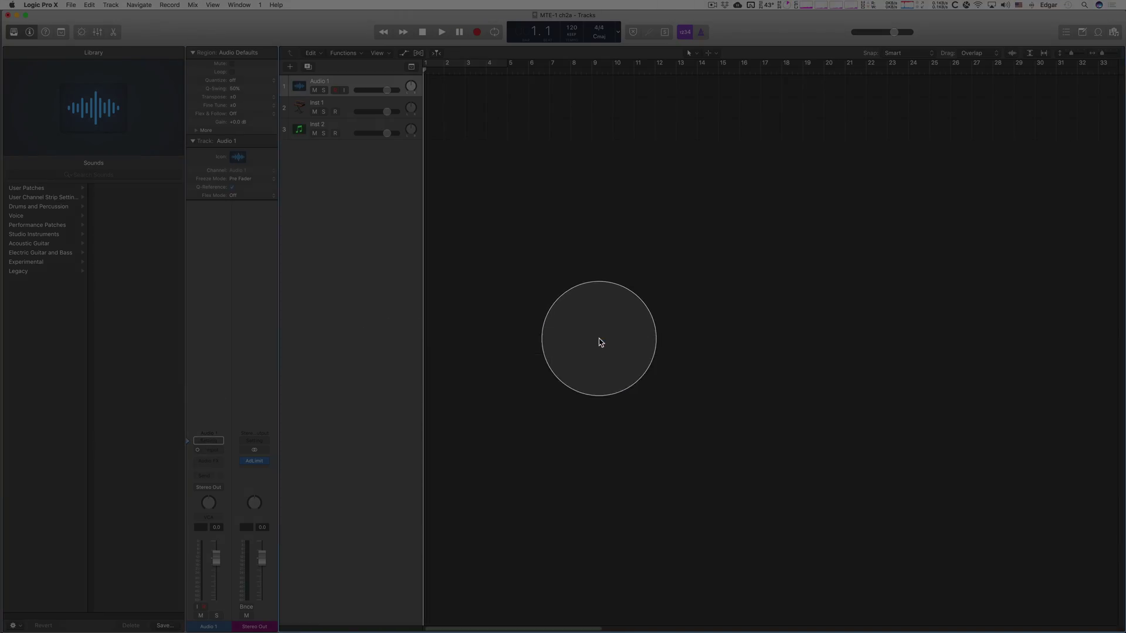
{"action": "key", "text": "o"}
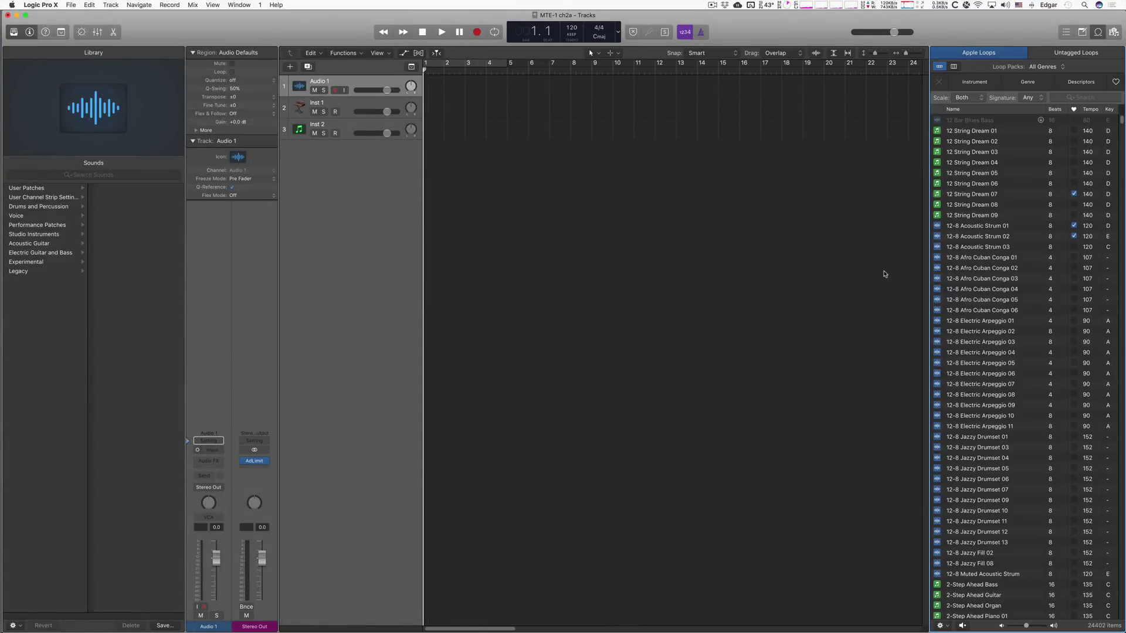
{"action": "left_click", "coordinate": [930, 264]}
{"action": "key", "text": "o"}
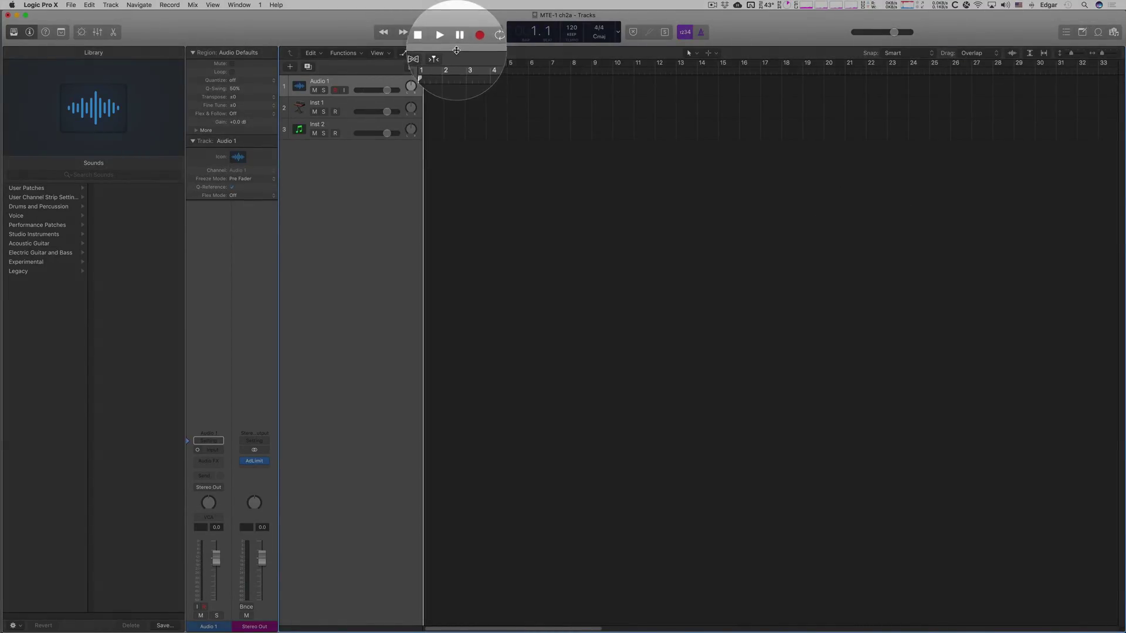
{"action": "left_click", "coordinate": [456, 57]}
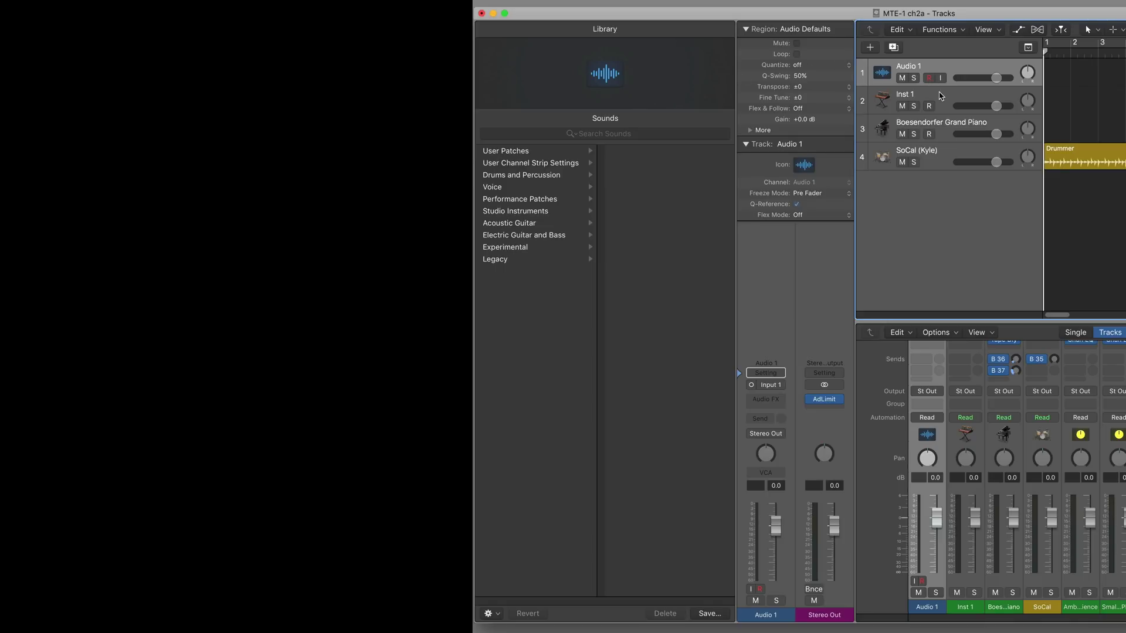
Select the Inst 1 track and enlarge the image area above the Library's sound list
{"action": "left_click", "coordinate": [940, 95]}
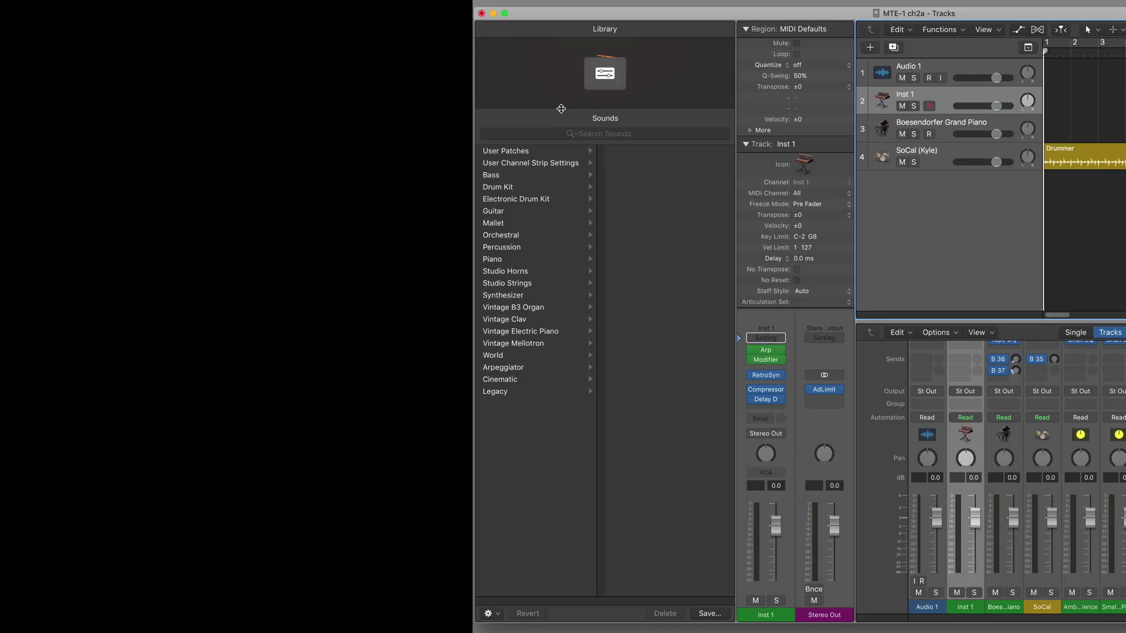
{"action": "left_click_drag", "start_coordinate": [561, 109], "coordinate": [561, 132]}
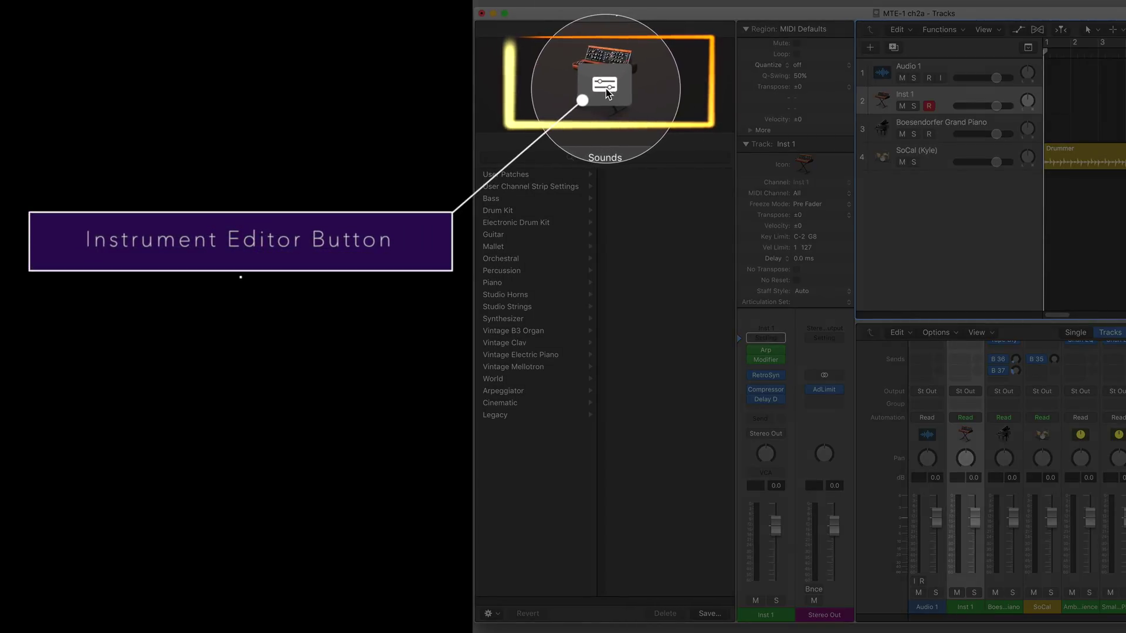
Open and close the Retro Synth plug-in window repeatedly from the Library's instrument image, leaving it closed
{"action": "left_click", "coordinate": [606, 89]}
{"action": "left_click", "coordinate": [607, 89]}
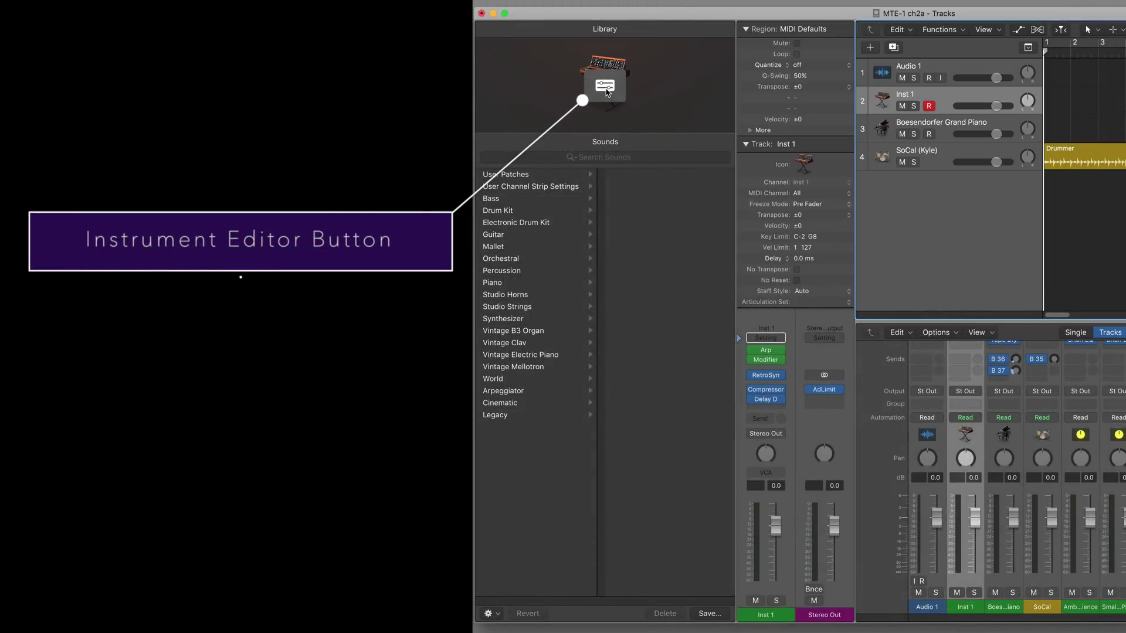
{"action": "left_click", "coordinate": [606, 91]}
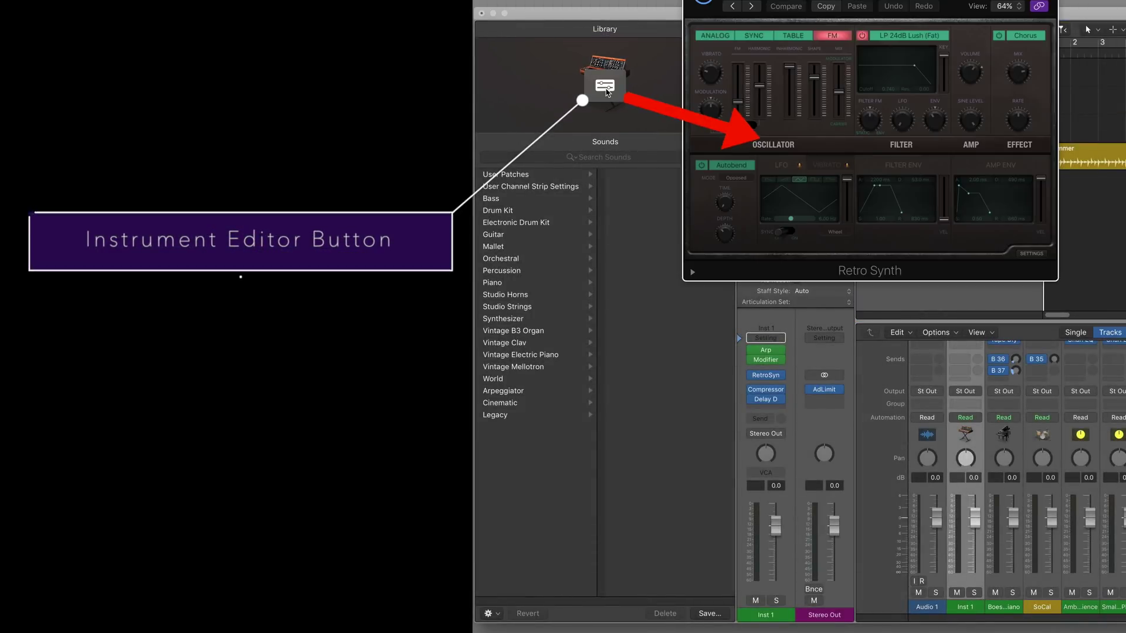
{"action": "left_click", "coordinate": [607, 91]}
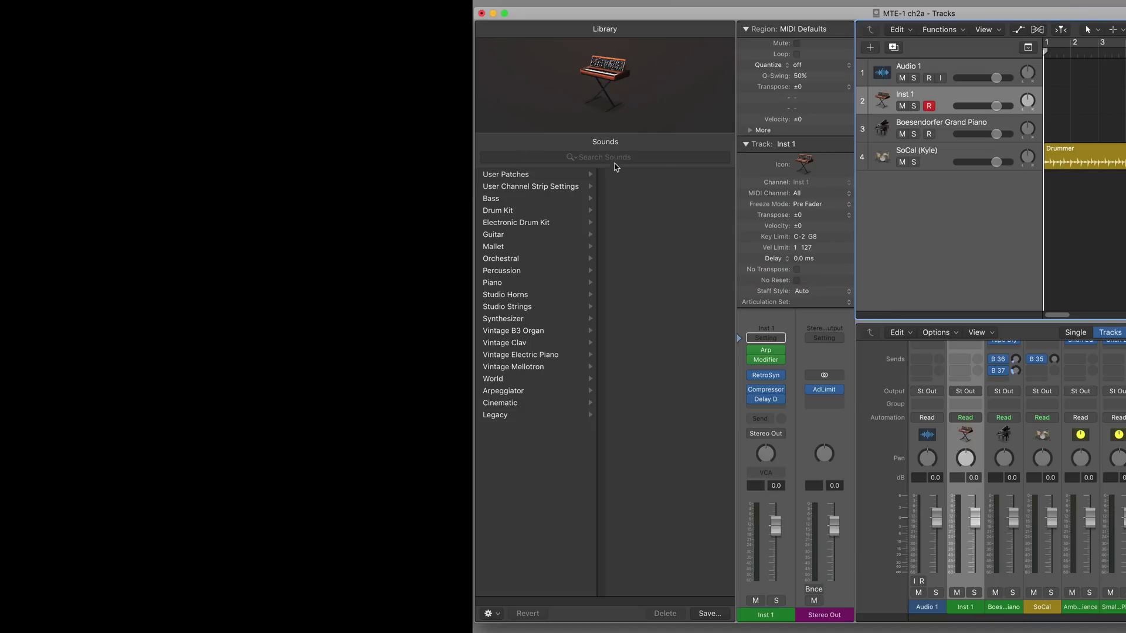
{"action": "left_click", "coordinate": [607, 90]}
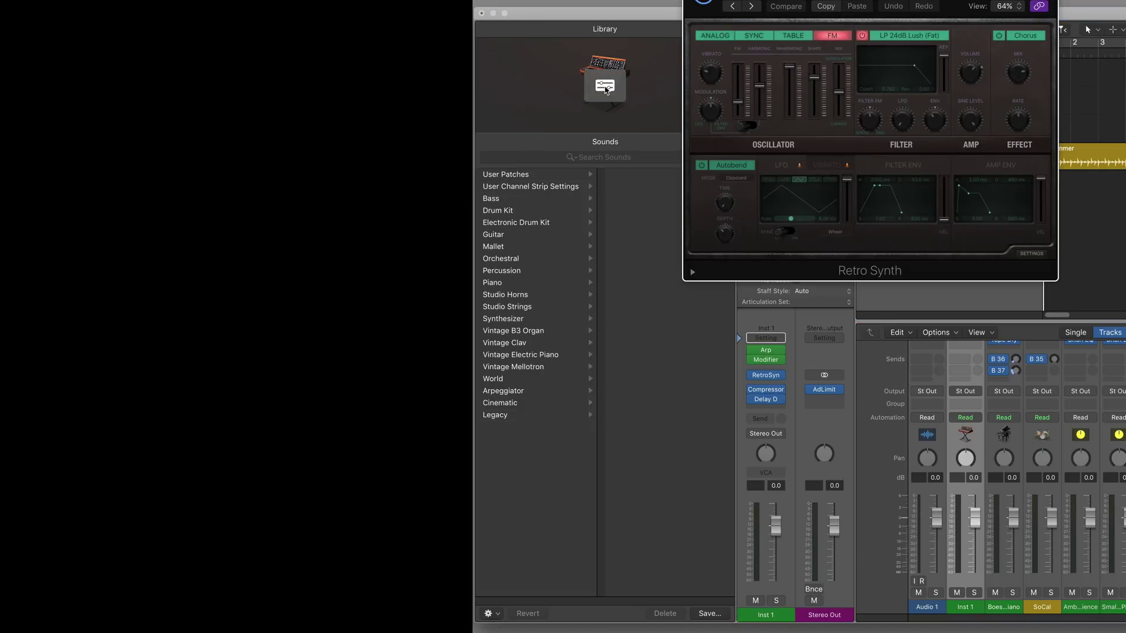
{"action": "left_click", "coordinate": [606, 89]}
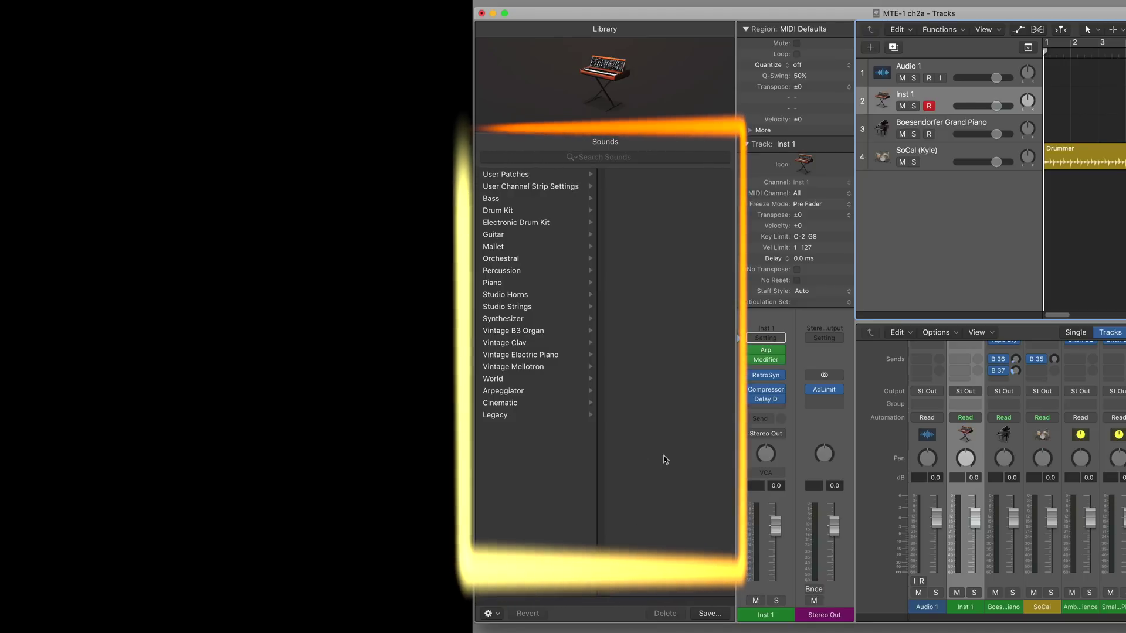
Compare the Library content for the Audio 1 and Inst 1 tracks, and for Inst 1's Setting, Arp, Modifier, RetroSyn and Delay D slots
{"action": "left_click", "coordinate": [955, 69]}
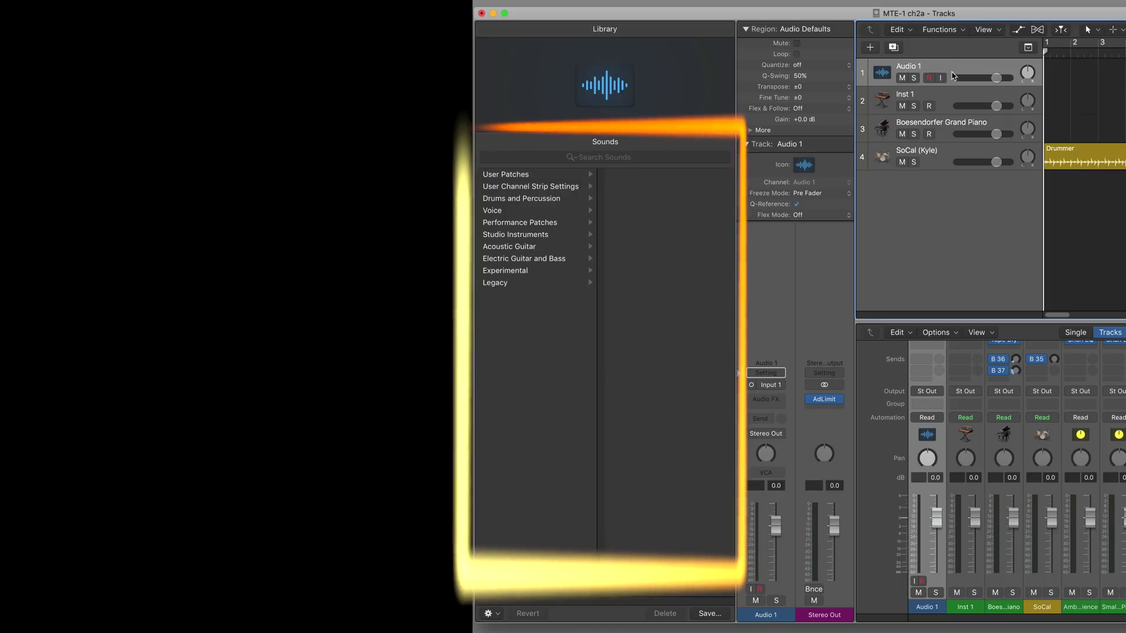
{"action": "left_click", "coordinate": [945, 97]}
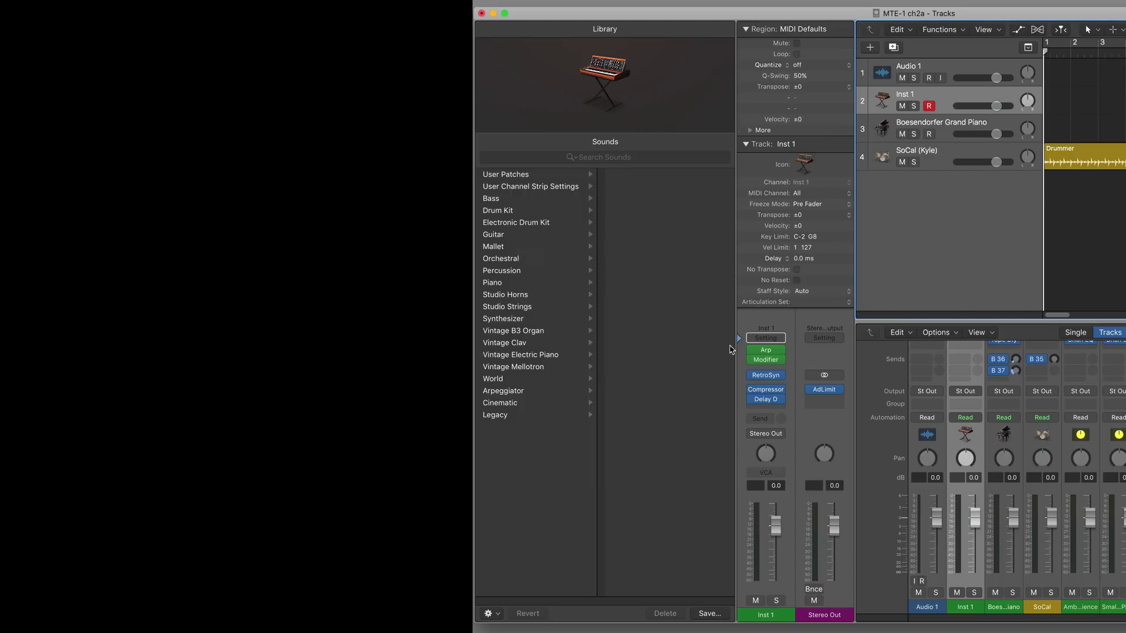
{"action": "left_click", "coordinate": [742, 352]}
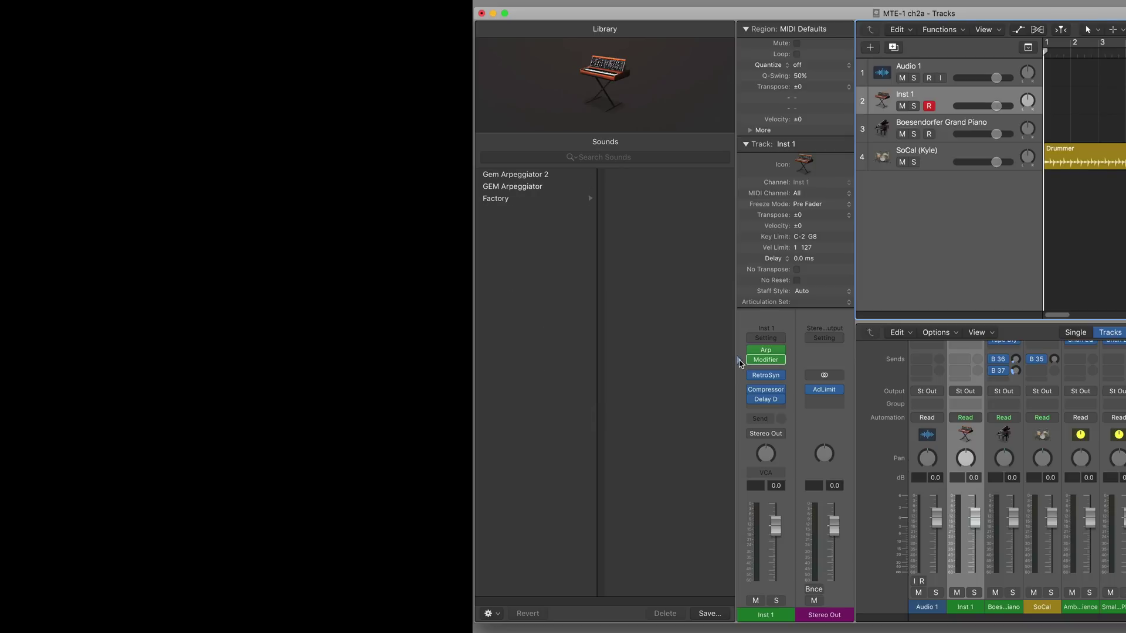
{"action": "left_click", "coordinate": [740, 375]}
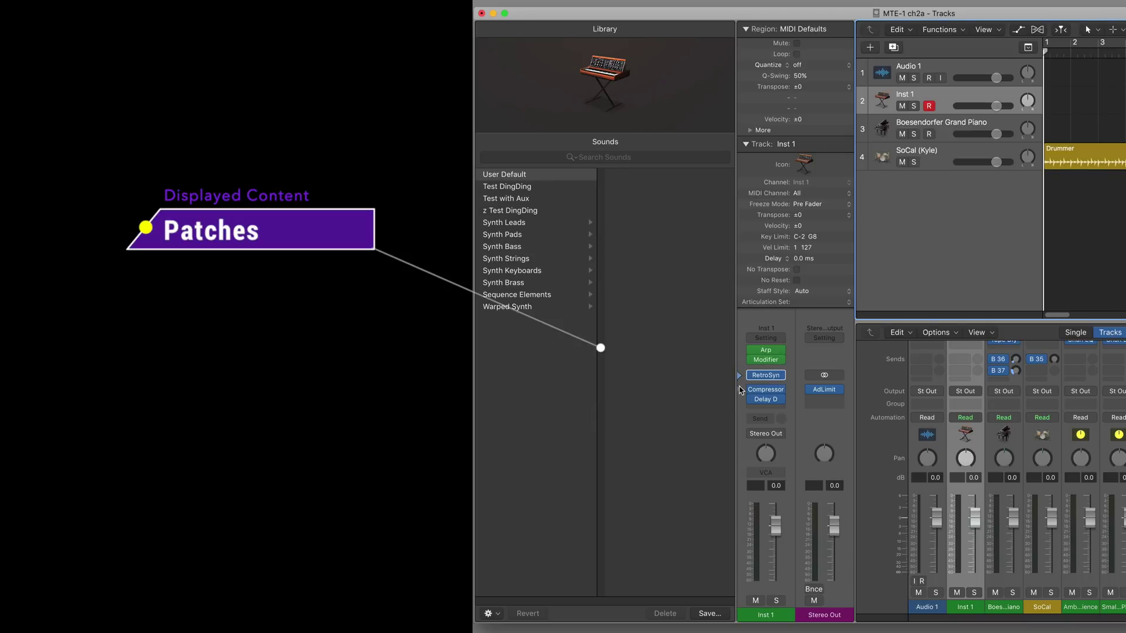
{"action": "left_click", "coordinate": [740, 392]}
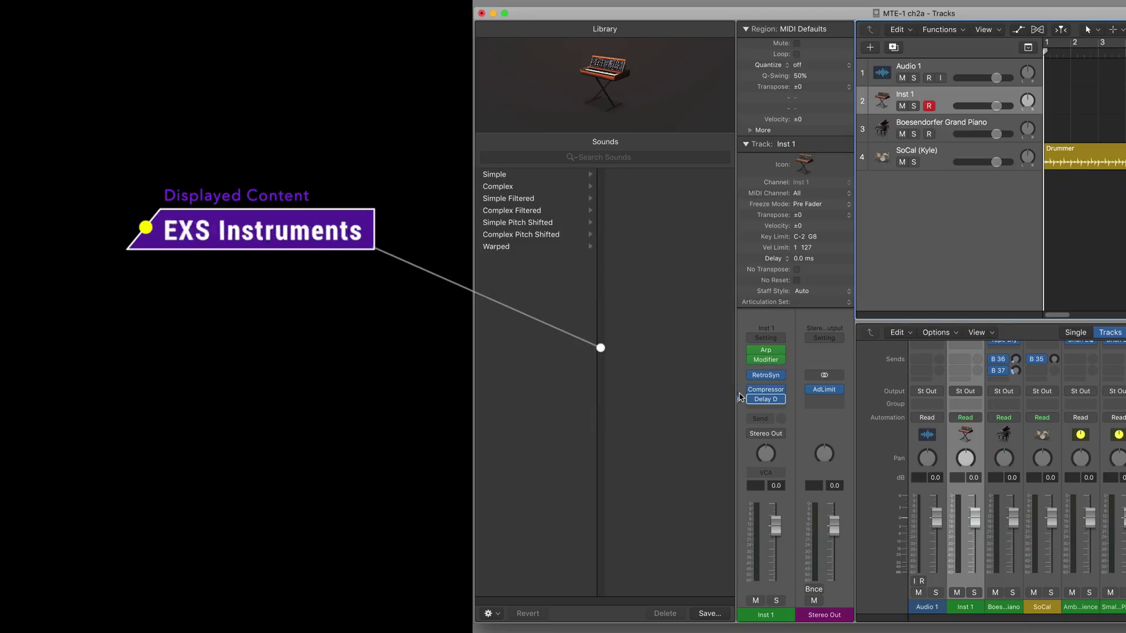
{"action": "left_click", "coordinate": [739, 375]}
{"action": "left_click", "coordinate": [740, 352]}
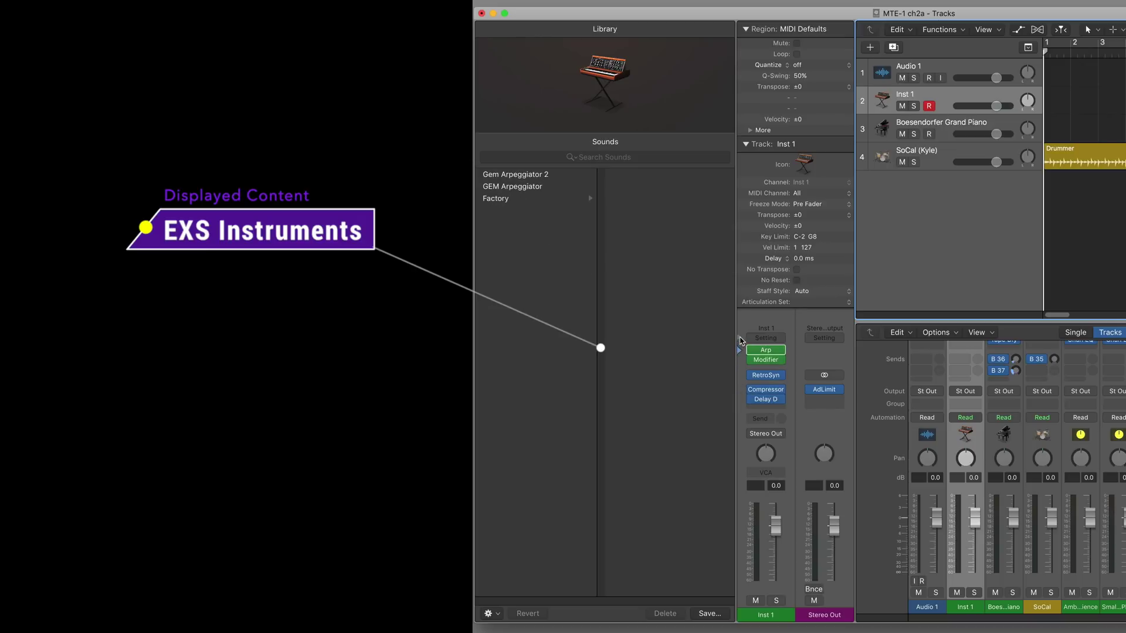
{"action": "left_click", "coordinate": [740, 342]}
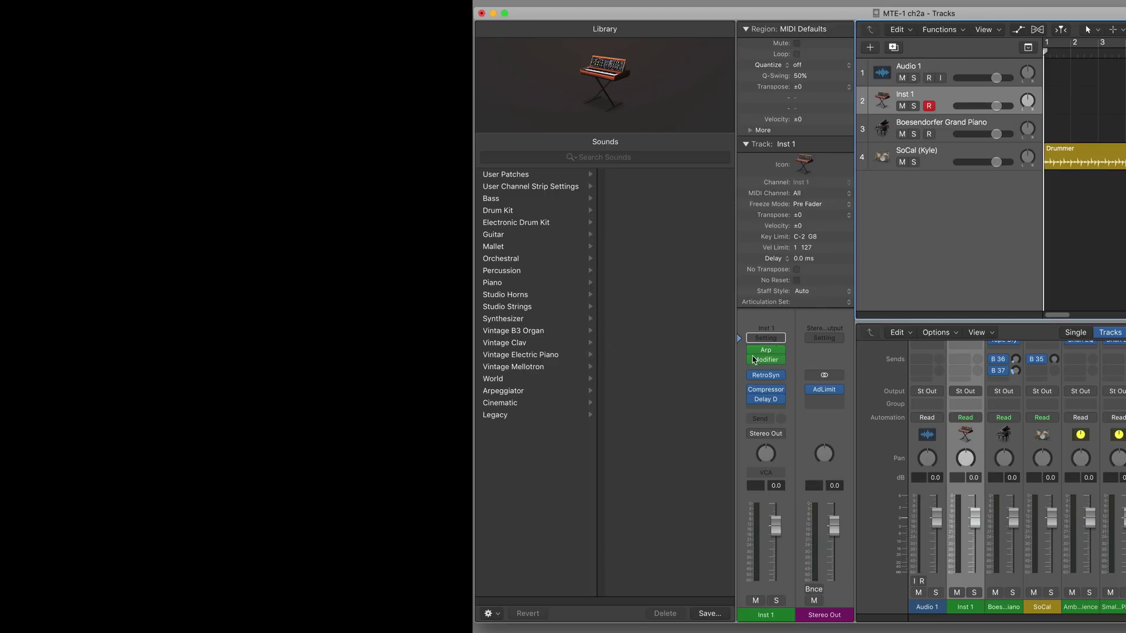
{"action": "left_click", "coordinate": [742, 360]}
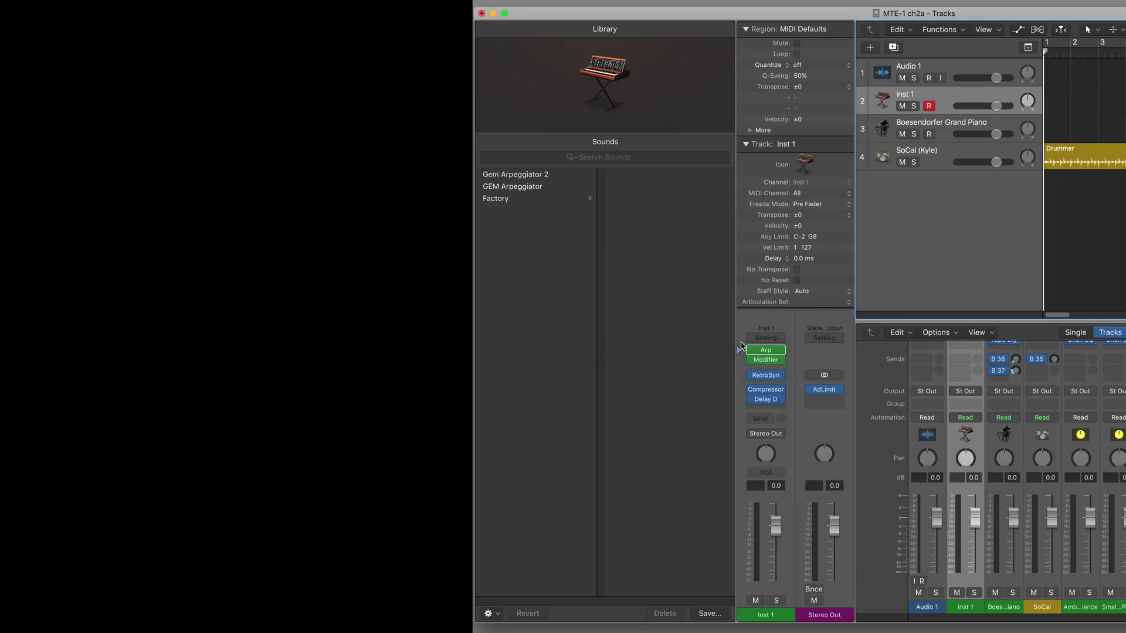
Select the Audio 1 track and browse the Library's Voice category and its Experimental subcategory, moving between the column levels
{"action": "left_click", "coordinate": [933, 70]}
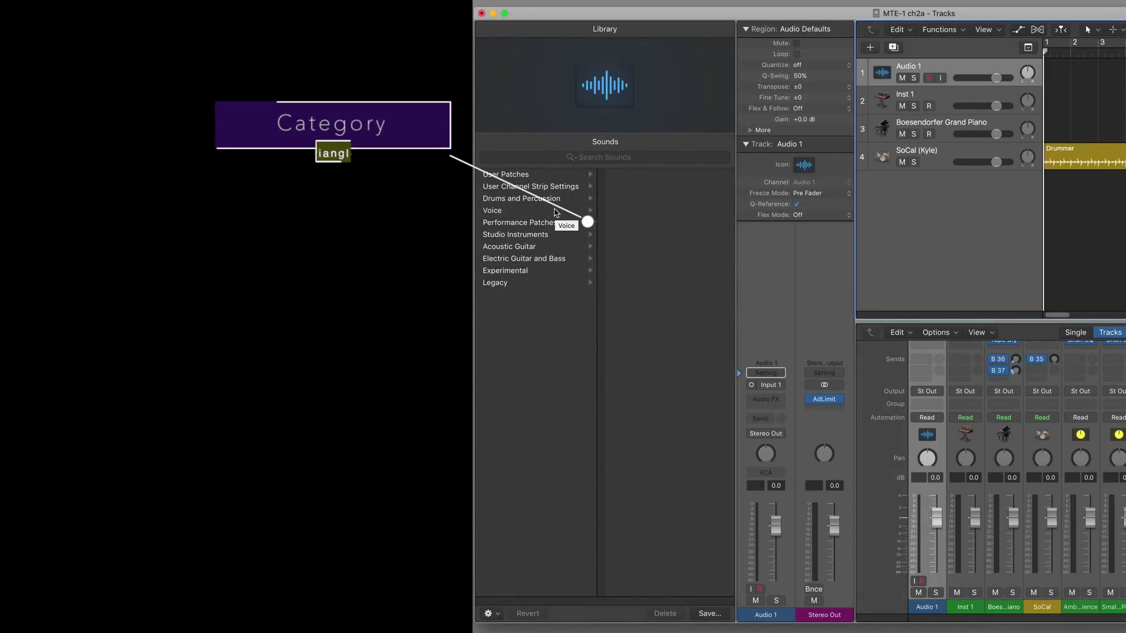
{"action": "left_click", "coordinate": [556, 212]}
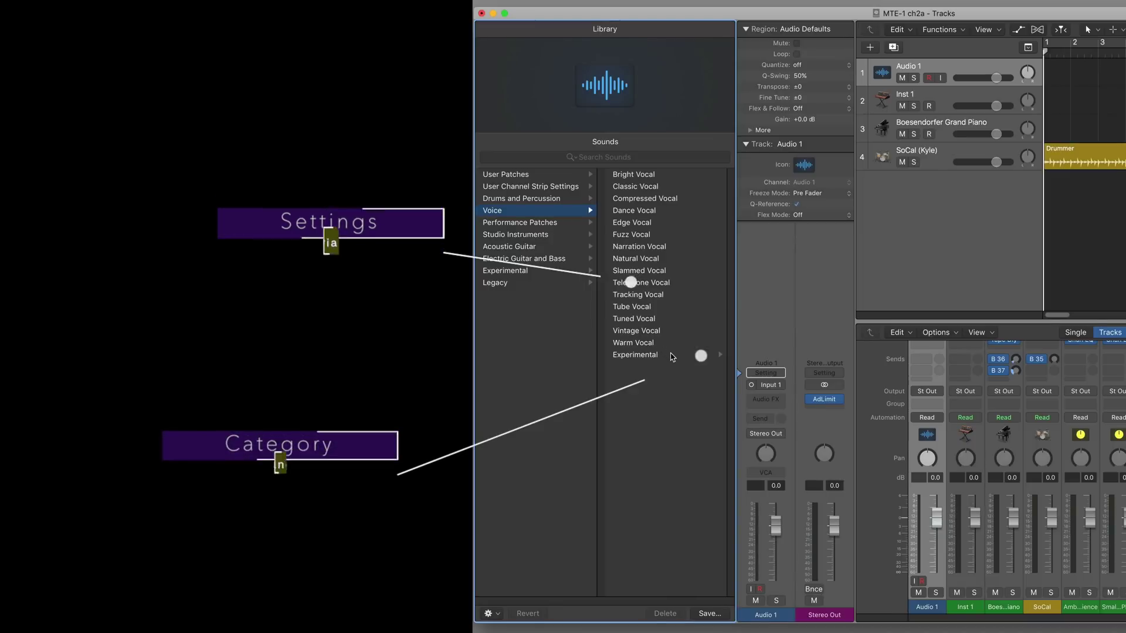
{"action": "left_click", "coordinate": [671, 356]}
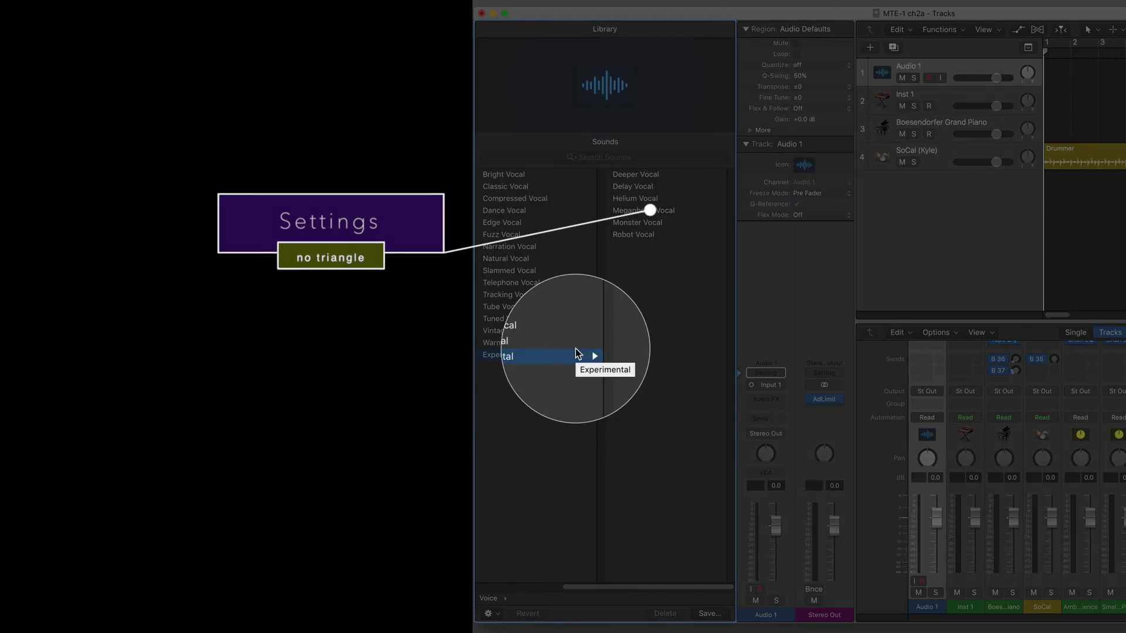
{"action": "scroll", "coordinate": [532, 386], "scroll_direction": "left", "scroll_amount": 2}
{"action": "scroll", "coordinate": [532, 386], "scroll_direction": "left", "scroll_amount": 5}
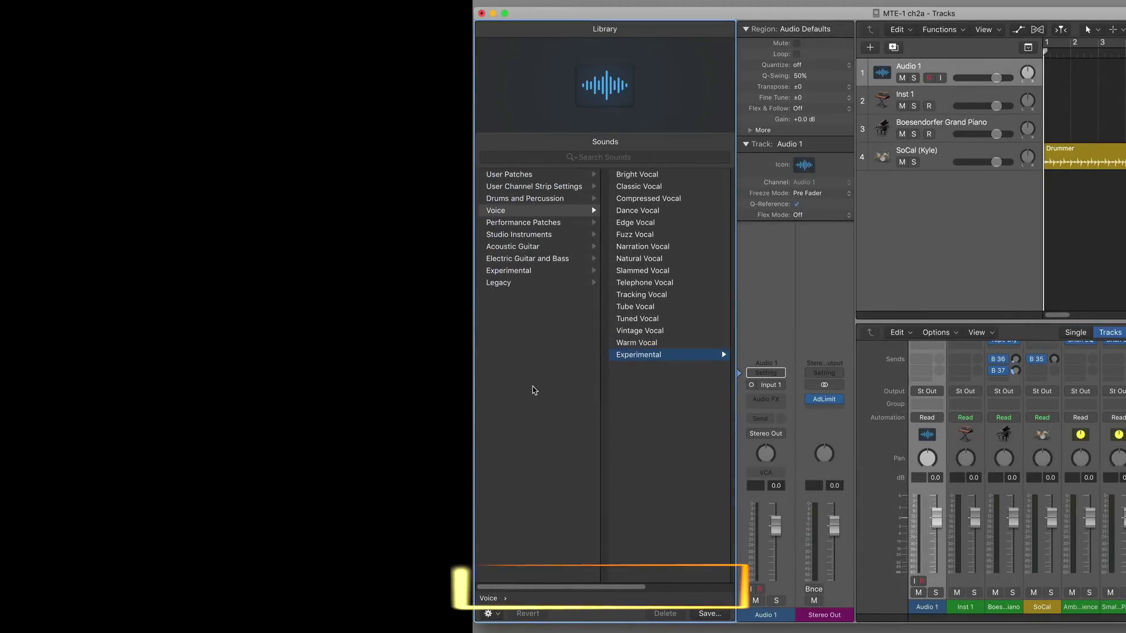
{"action": "scroll", "coordinate": [532, 386], "scroll_direction": "right", "scroll_amount": 5}
{"action": "scroll", "coordinate": [532, 386], "scroll_direction": "right", "scroll_amount": 3}
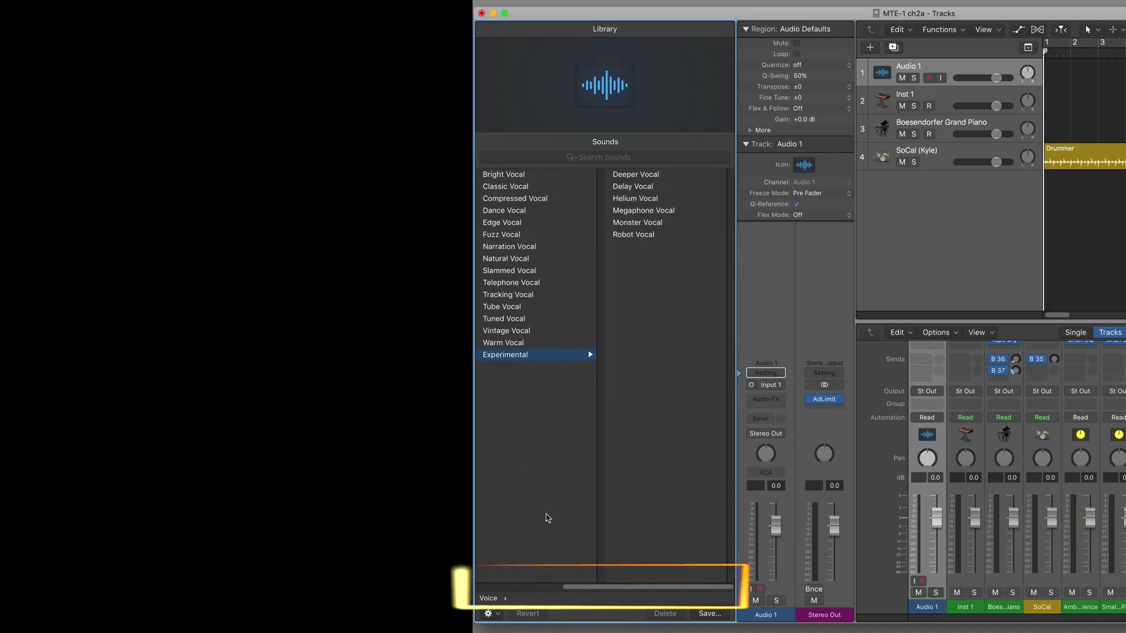
{"action": "scroll", "coordinate": [599, 537], "scroll_direction": "left", "scroll_amount": 5}
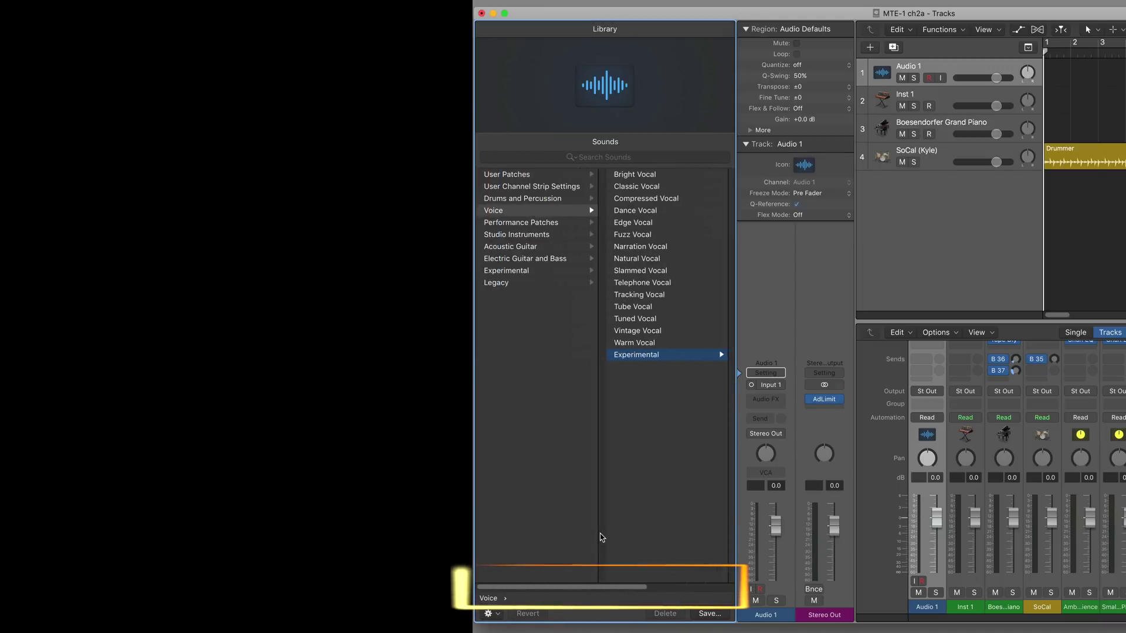
{"action": "scroll", "coordinate": [599, 537], "scroll_direction": "right", "scroll_amount": 4}
{"action": "scroll", "coordinate": [599, 537], "scroll_direction": "left", "scroll_amount": 5}
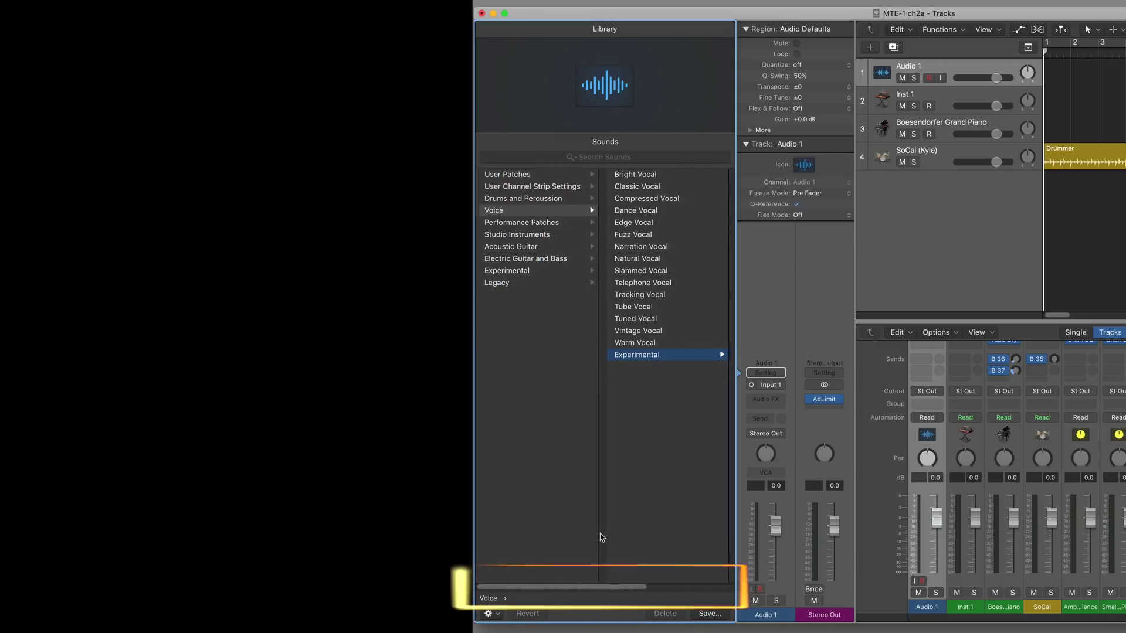
Narrow the Library pane slightly and browse back and forth between its category, Voice and Experimental columns
{"action": "left_click", "coordinate": [734, 302]}
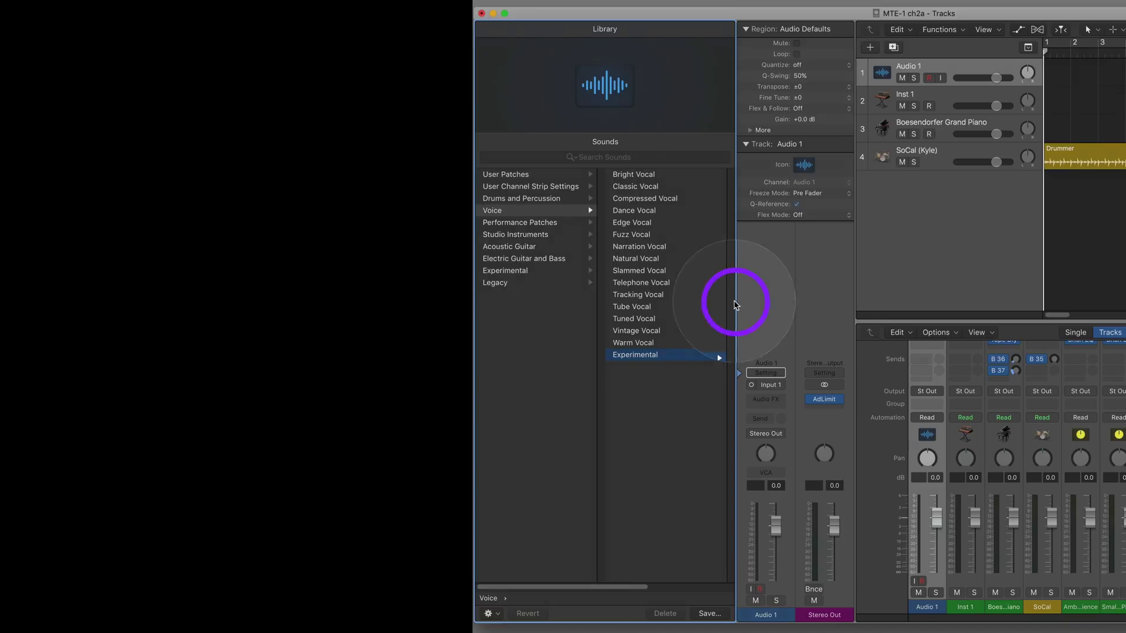
{"action": "mouse_move", "coordinate": [735, 301]}
{"action": "left_mouse_down"}
{"action": "mouse_move", "coordinate": [643, 301]}
{"action": "mouse_move", "coordinate": [821, 303]}
{"action": "mouse_move", "coordinate": [720, 312]}
{"action": "left_mouse_up"}
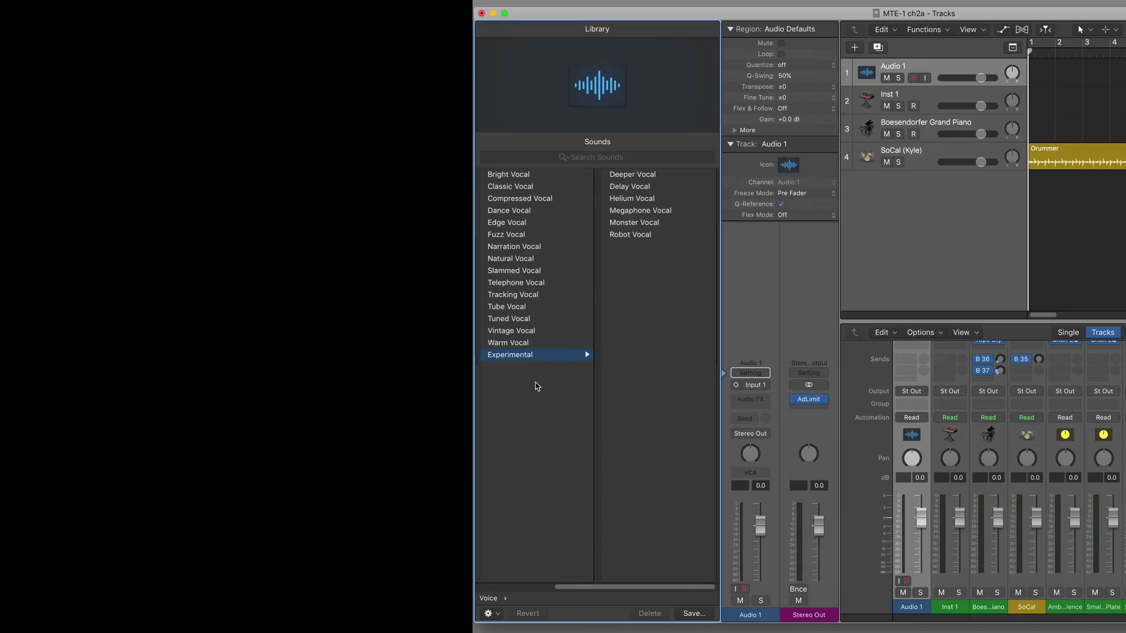
{"action": "scroll", "coordinate": [535, 382], "scroll_direction": "left", "scroll_amount": 5}
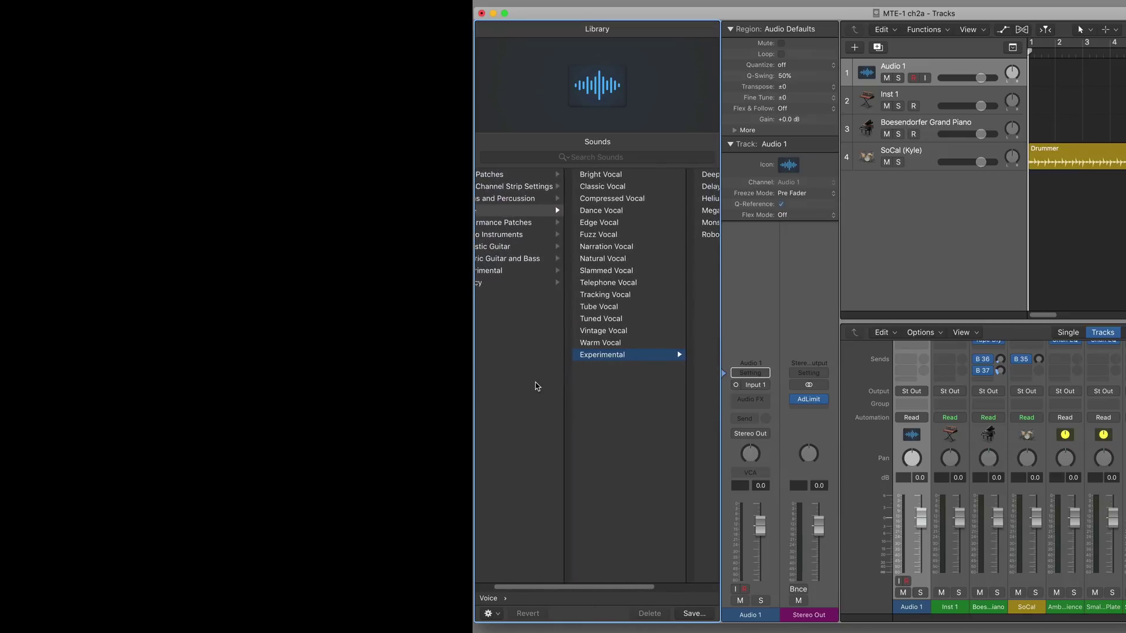
{"action": "scroll", "coordinate": [536, 385], "scroll_direction": "right", "scroll_amount": 3}
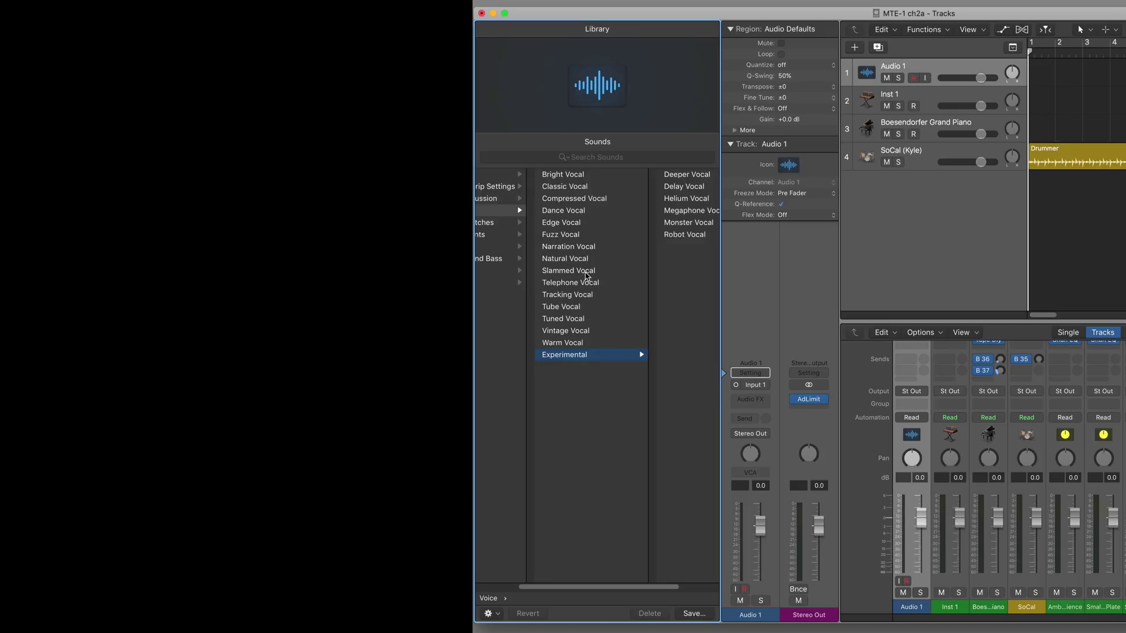
{"action": "scroll", "coordinate": [586, 276], "scroll_direction": "right", "scroll_amount": 2}
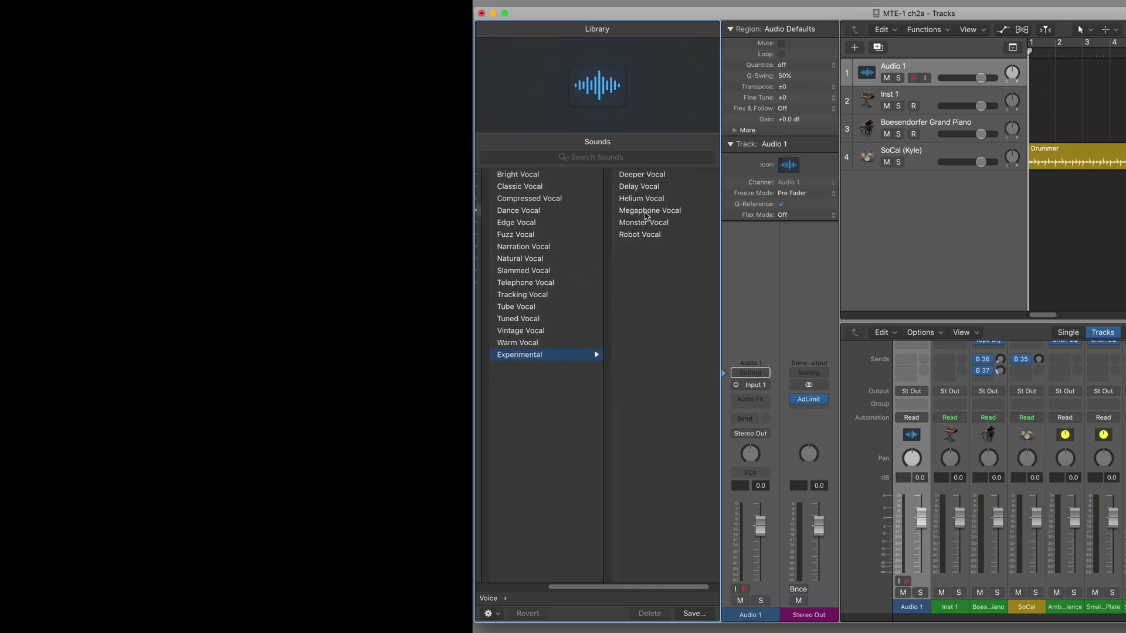
Try the Compressed Vocal, Dance Vocal and Edge Vocal patches in turn on the first track
{"action": "left_click", "coordinate": [641, 174]}
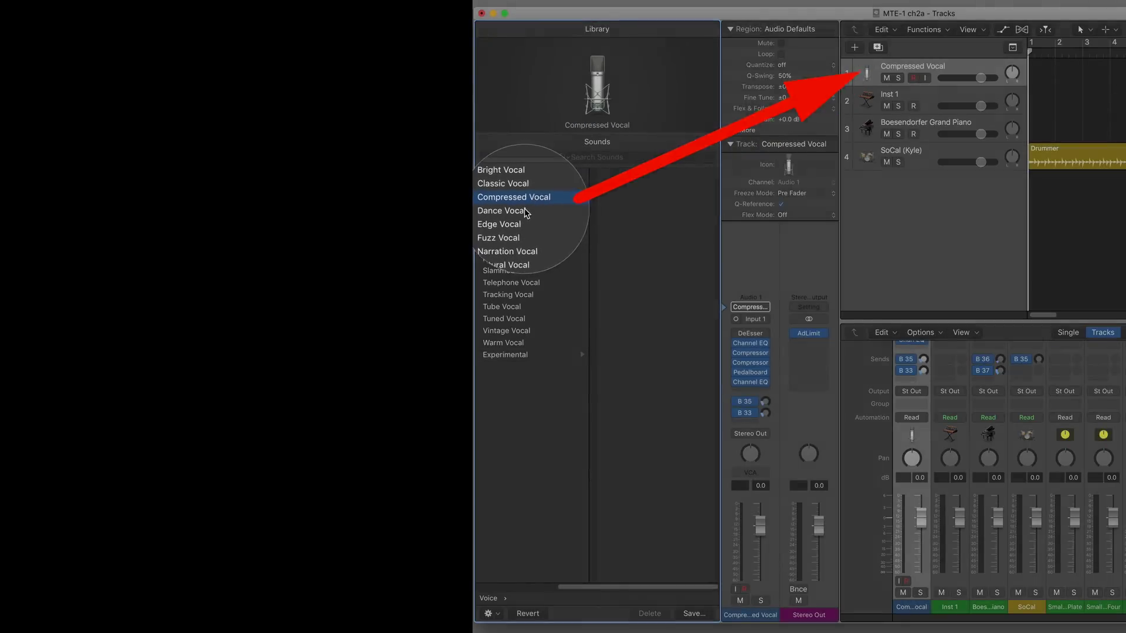
{"action": "left_click", "coordinate": [524, 209]}
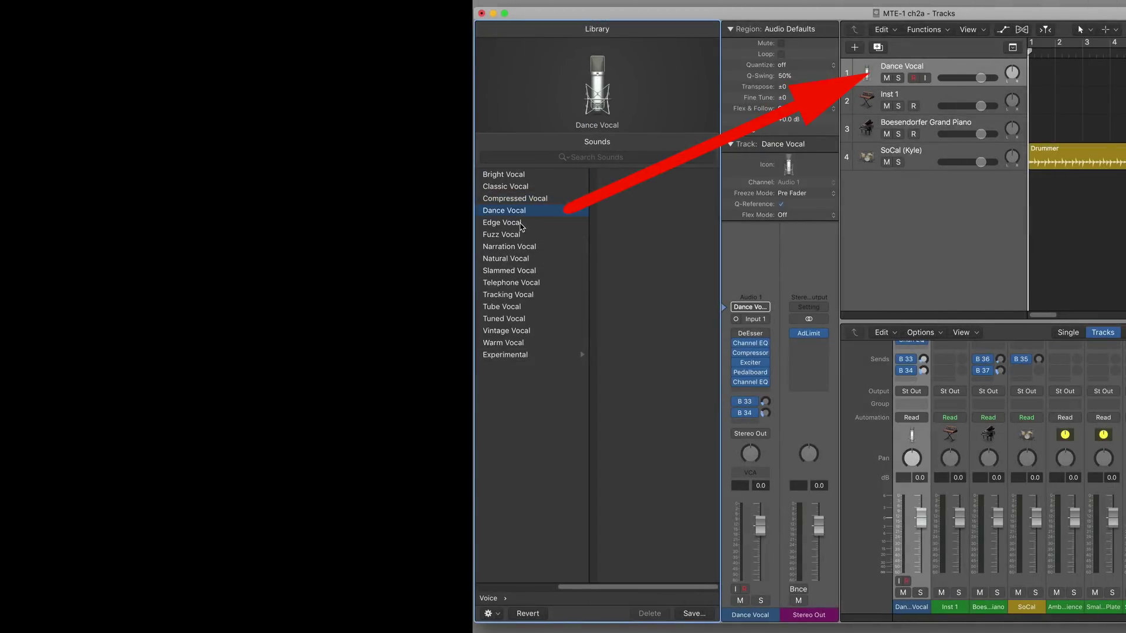
{"action": "left_click", "coordinate": [521, 223]}
Browse the Library's Performance Patches, Studio Instruments, Acoustic Guitar and Electric Guitar and Bass categories, and return to Voice
{"action": "scroll", "coordinate": [522, 229], "scroll_direction": "left", "scroll_amount": 4}
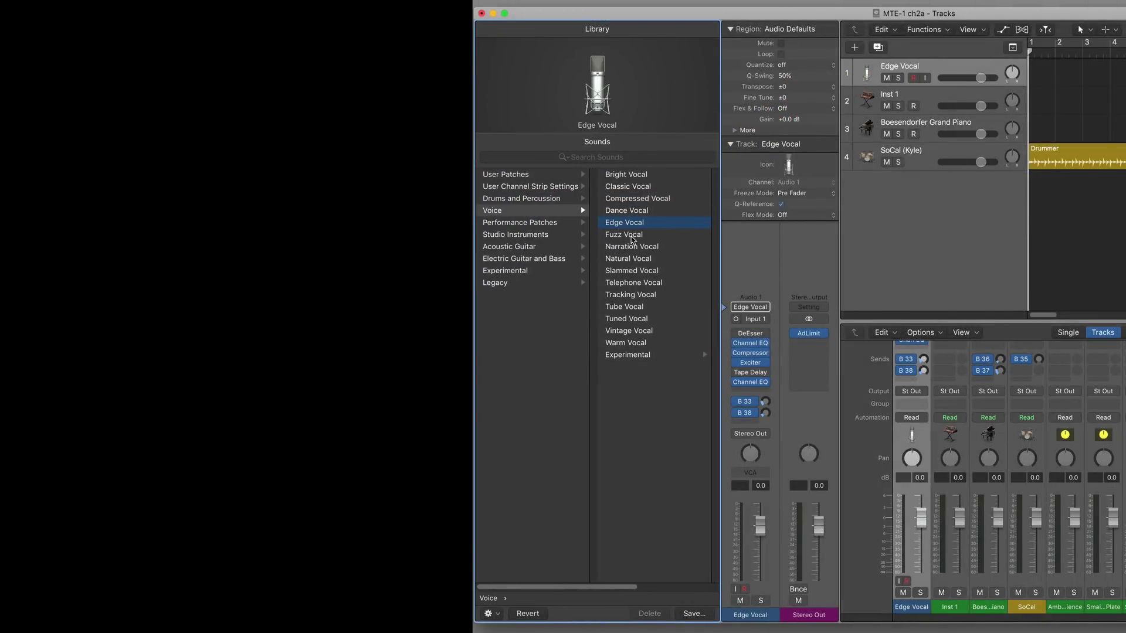
{"action": "left_click", "coordinate": [536, 222]}
{"action": "left_click", "coordinate": [530, 235]}
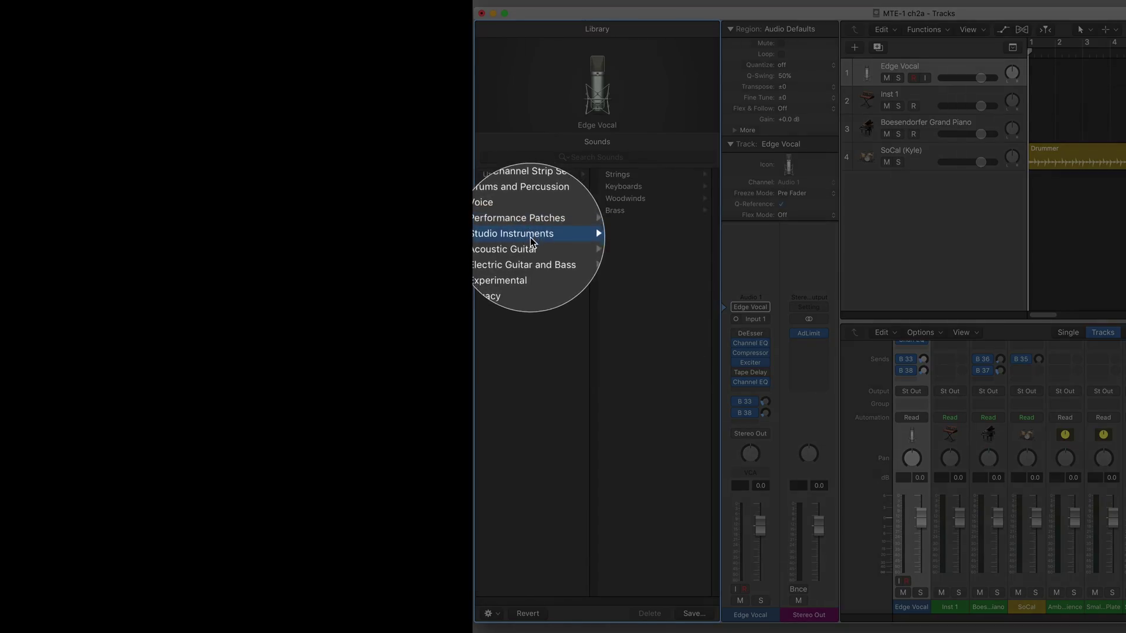
{"action": "left_click", "coordinate": [529, 247]}
{"action": "left_click", "coordinate": [527, 258]}
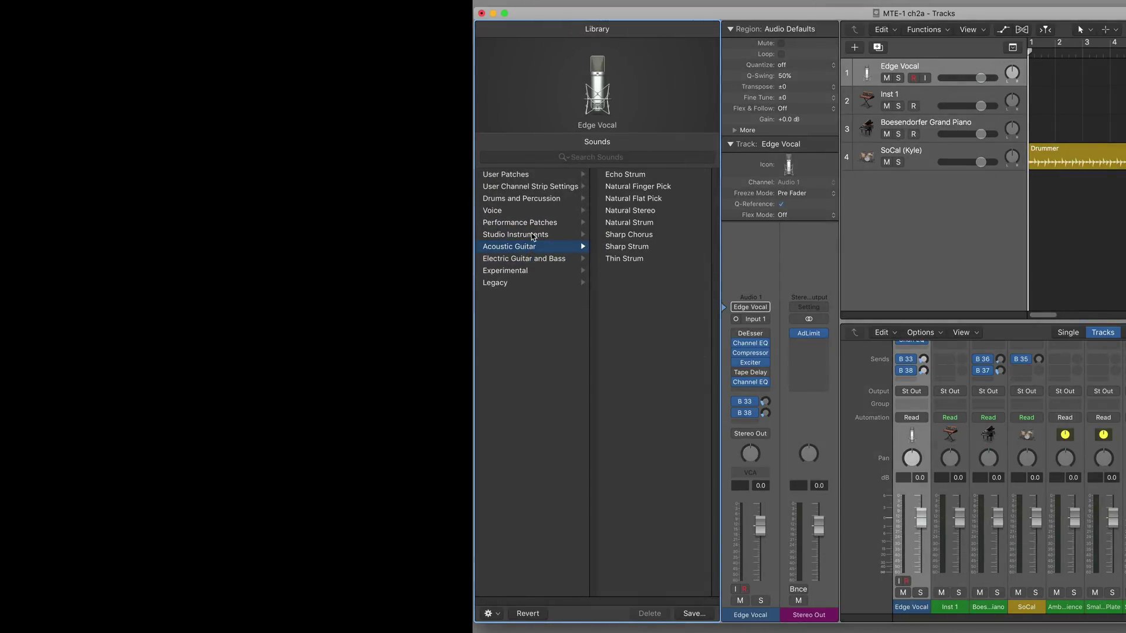
{"action": "left_click", "coordinate": [494, 212]}
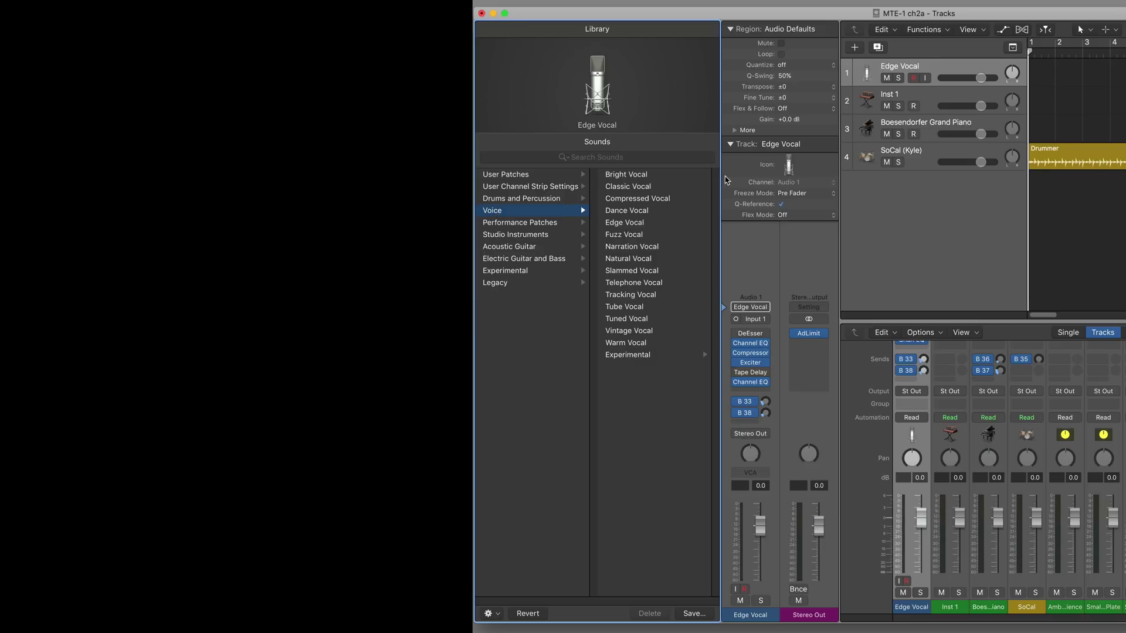
Compare Voice patches such as Compressed, Natural and Tracking Vocal on the first track, ending with Narration Vocal loaded
{"action": "left_click", "coordinate": [660, 190]}
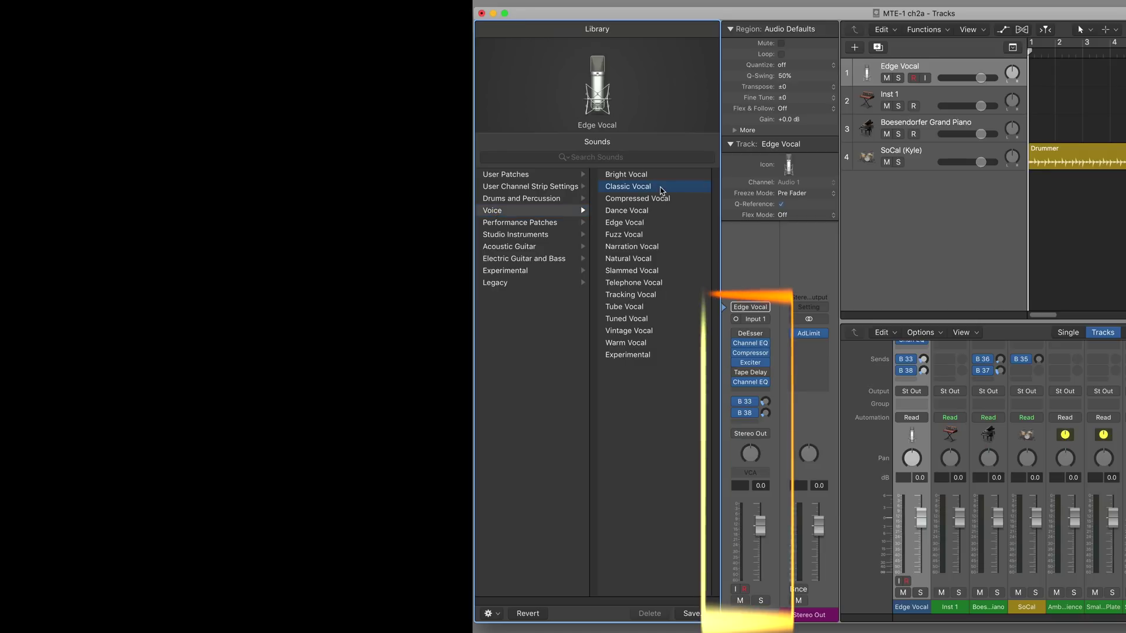
{"action": "left_click", "coordinate": [658, 201]}
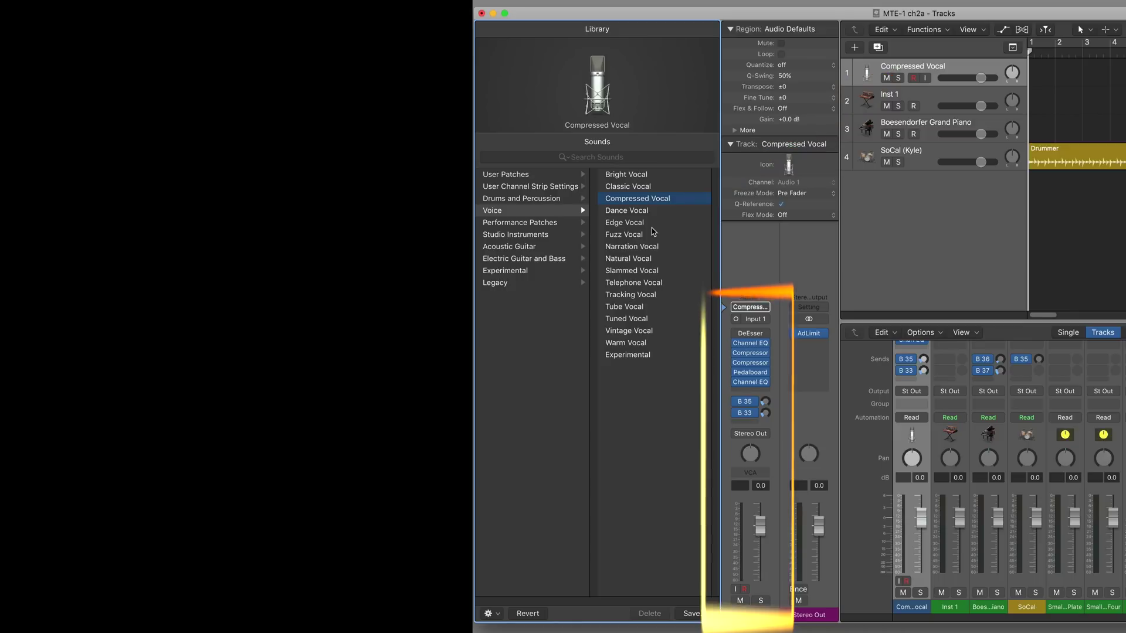
{"action": "left_click", "coordinate": [645, 223]}
{"action": "left_click", "coordinate": [648, 247]}
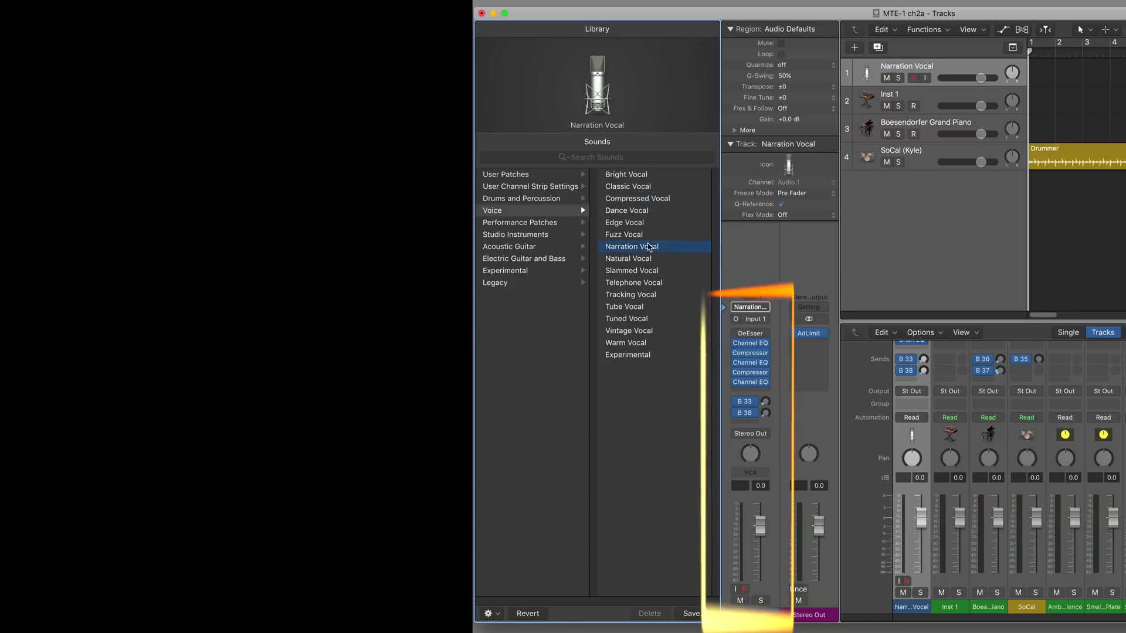
{"action": "left_click", "coordinate": [645, 258]}
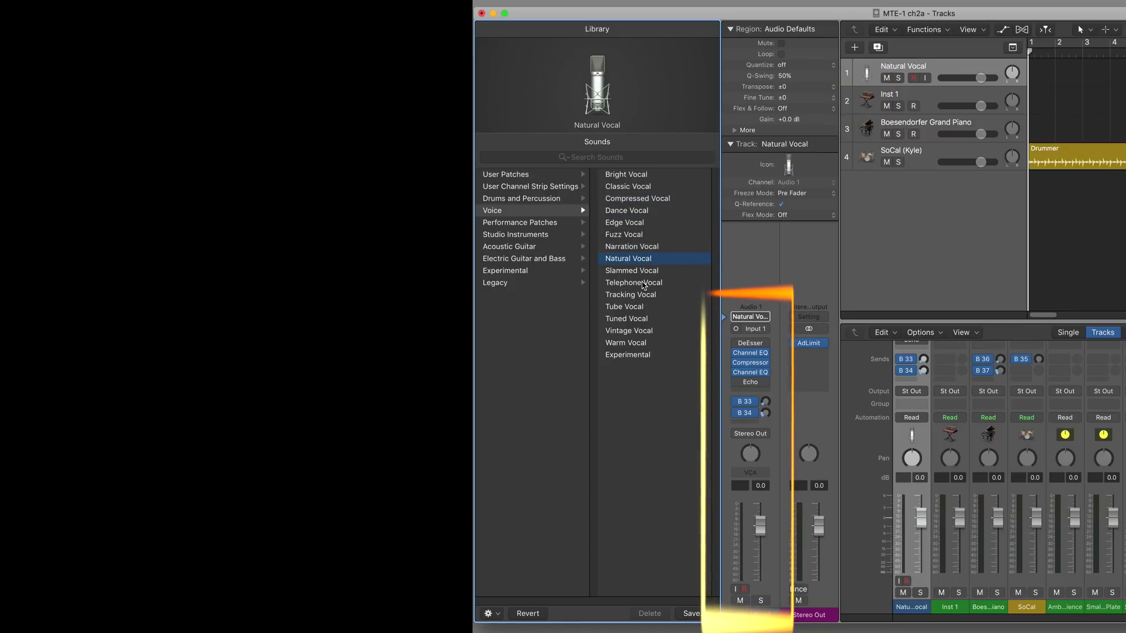
{"action": "left_click", "coordinate": [644, 284]}
{"action": "left_click", "coordinate": [639, 296]}
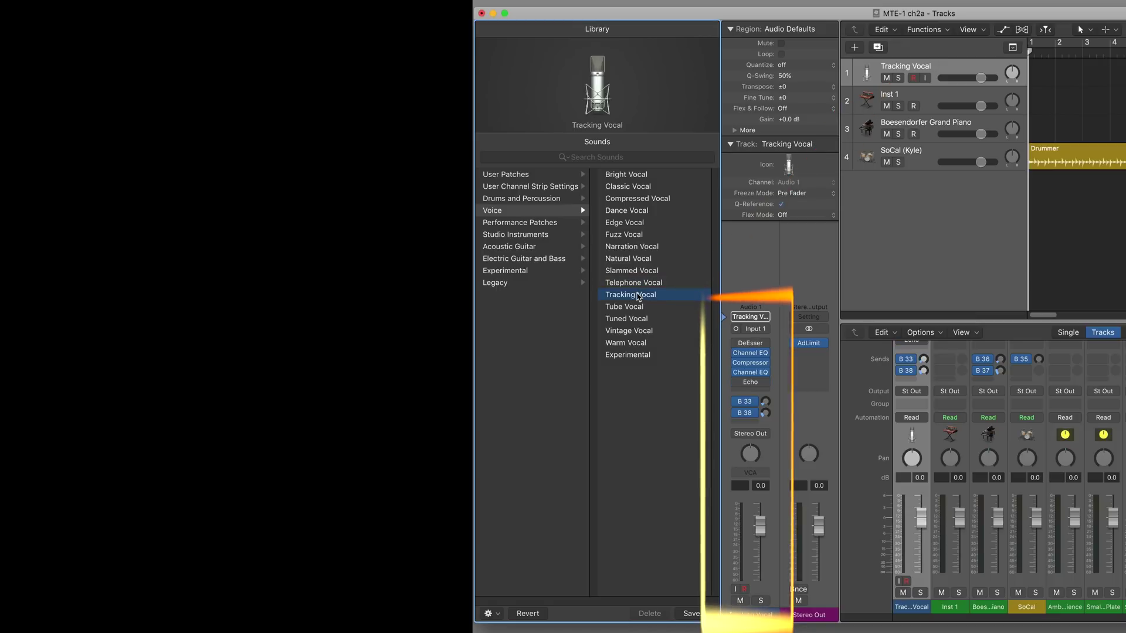
{"action": "left_click", "coordinate": [639, 248]}
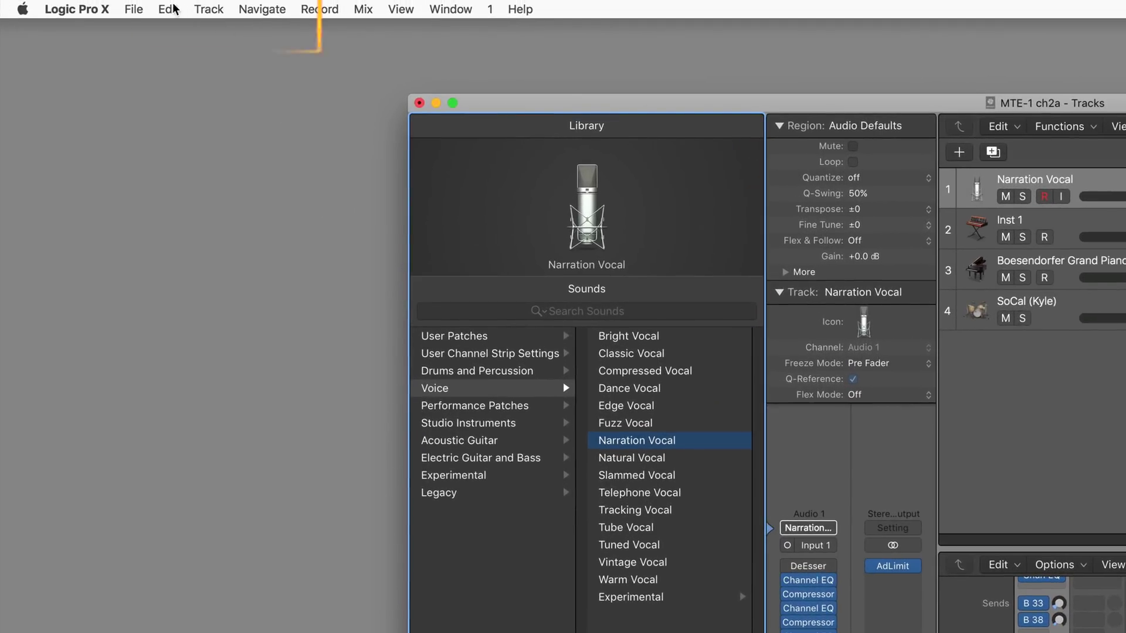
Activate the Library's sound search and search for "fuzz vo"
{"action": "left_click", "coordinate": [173, 8]}
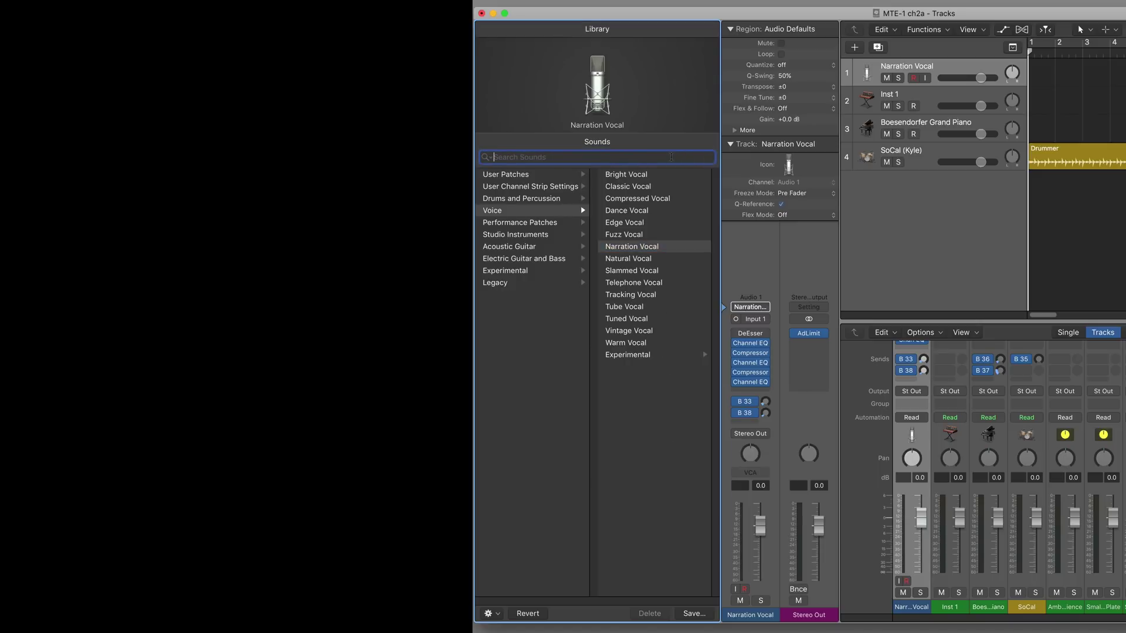
{"action": "type", "text": "f"}
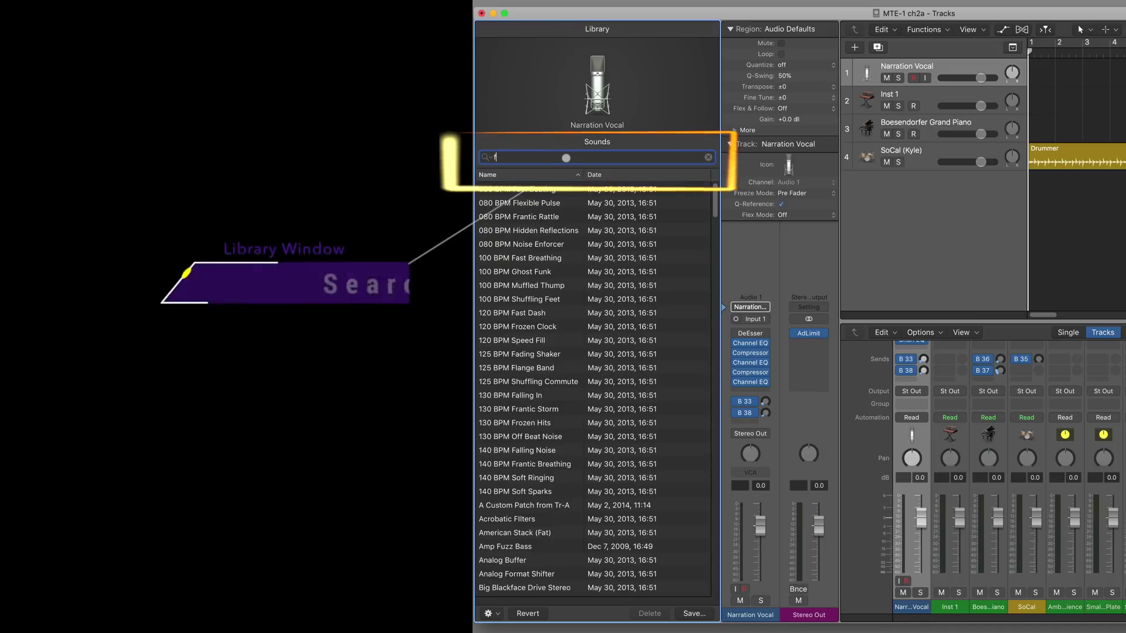
{"action": "type", "text": "uz"}
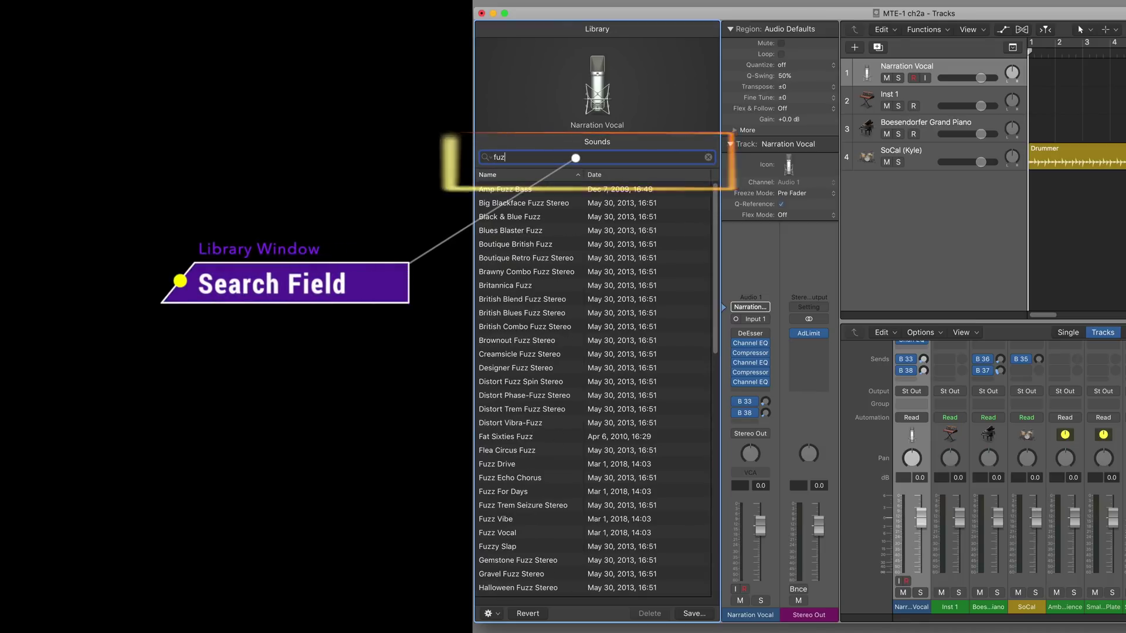
{"action": "type", "text": "z vo"}
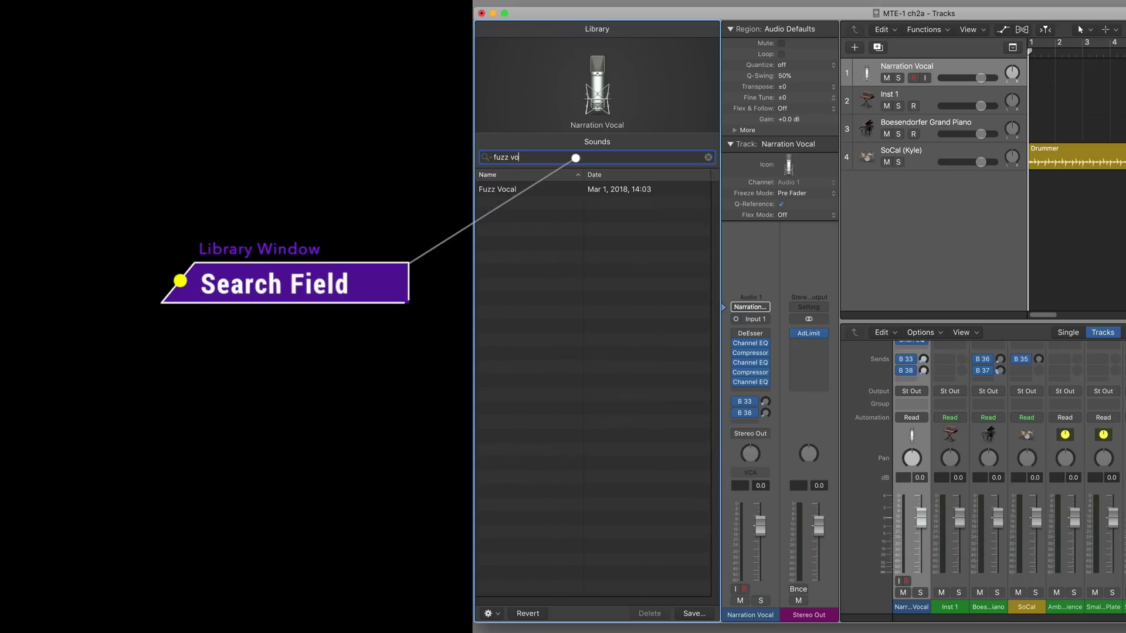
Widen the Library search by shortening the query to "fu", and refine it to "fuz"
{"action": "key", "text": "BackSpace"}
{"action": "key", "text": "BackSpace"}
{"action": "key", "text": "BackSpace"}
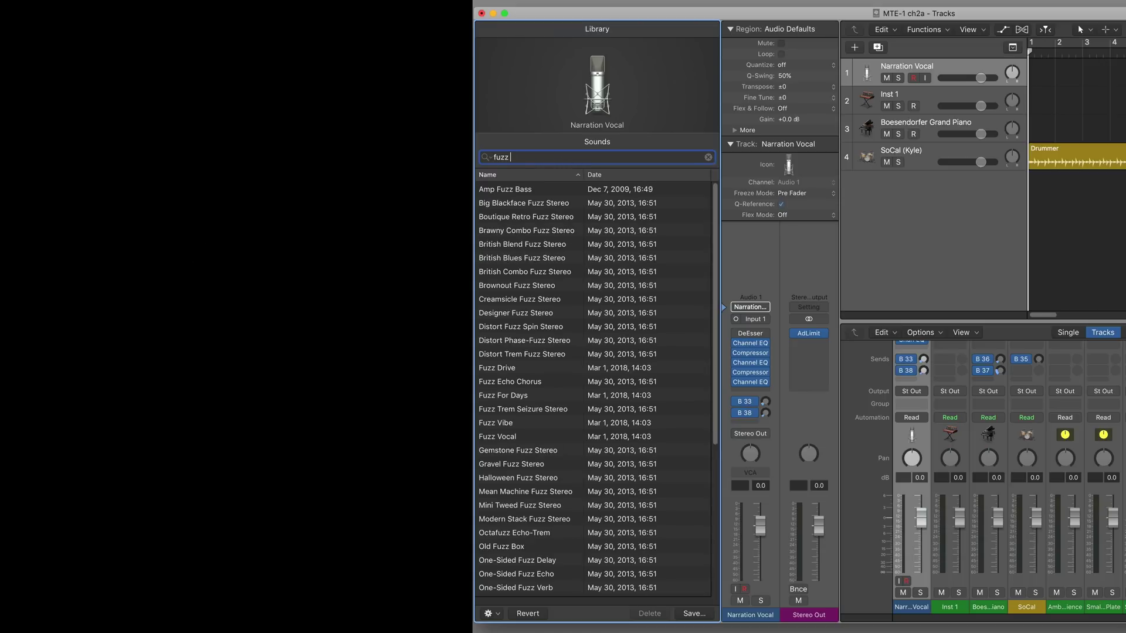
{"action": "key", "text": "BackSpace"}
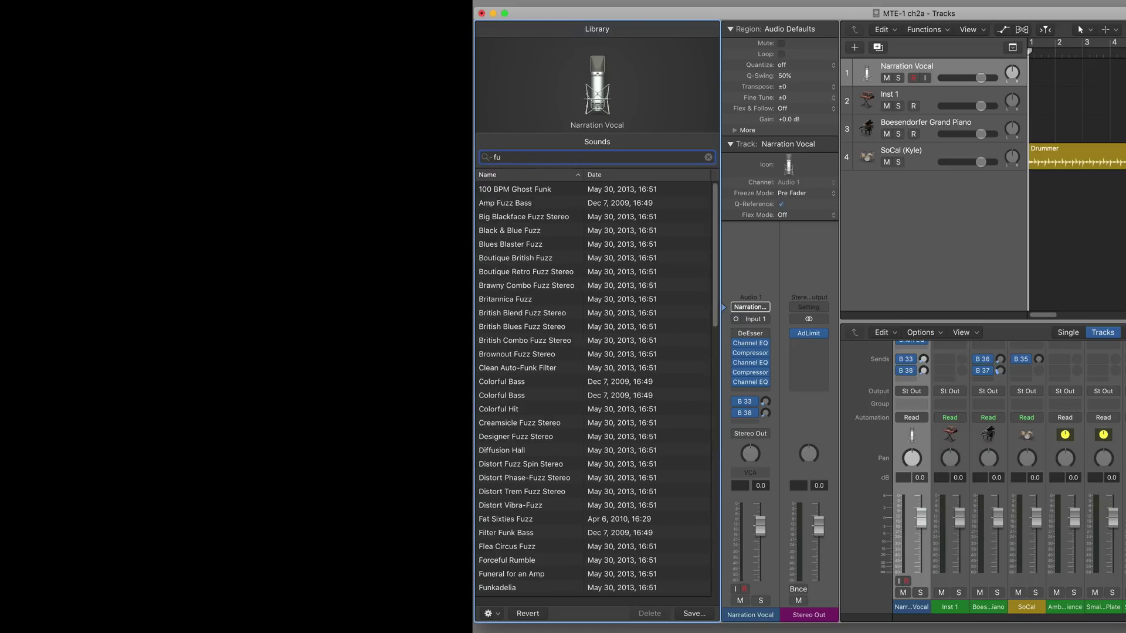
{"action": "type", "text": "zz"}
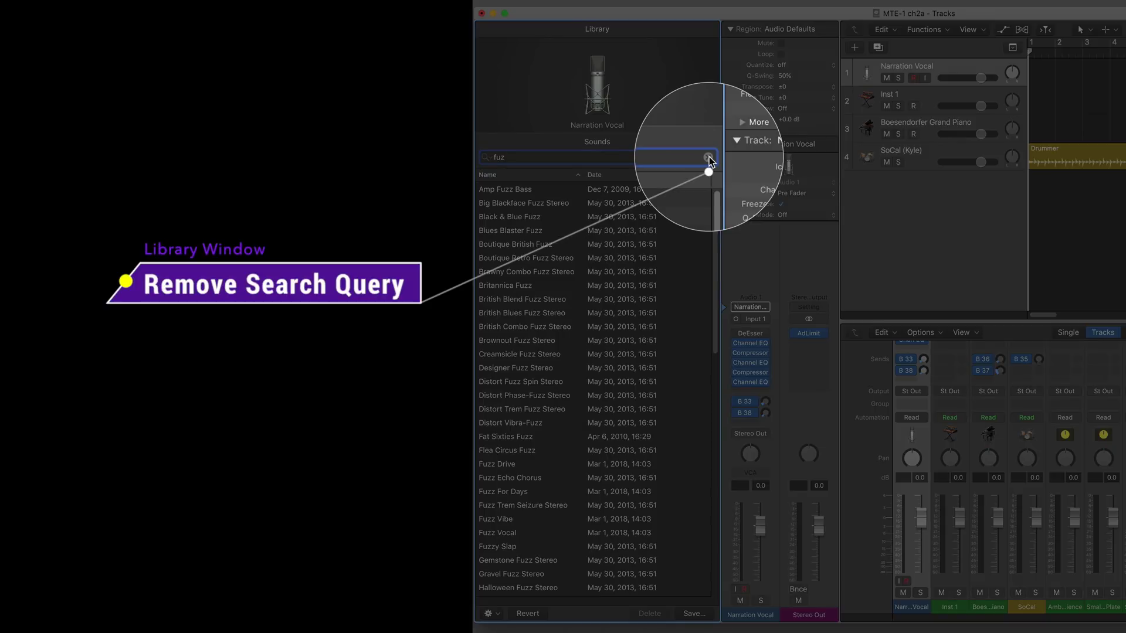
Clear the Library search query, and open and close the list of recent searches
{"action": "left_click", "coordinate": [709, 157]}
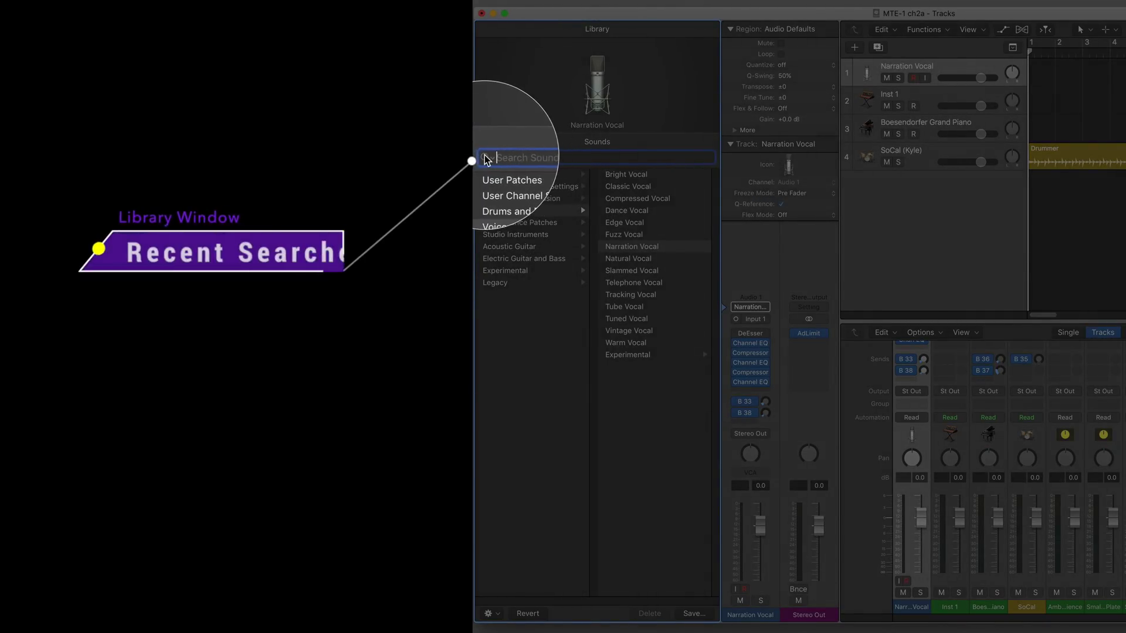
{"action": "left_click", "coordinate": [485, 157]}
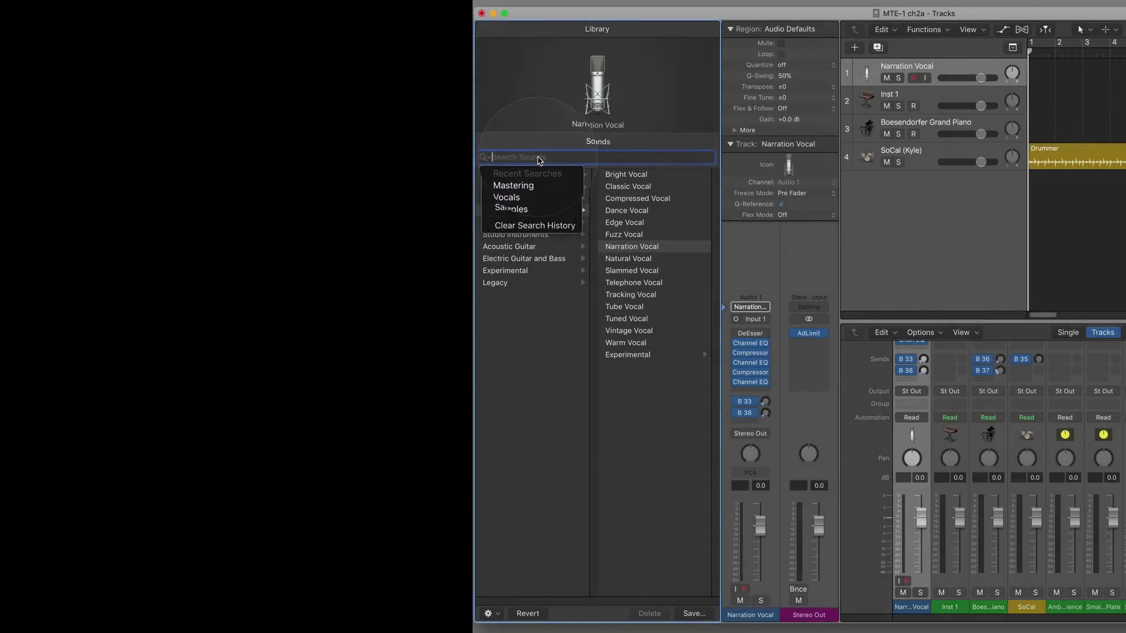
{"action": "left_click", "coordinate": [539, 159]}
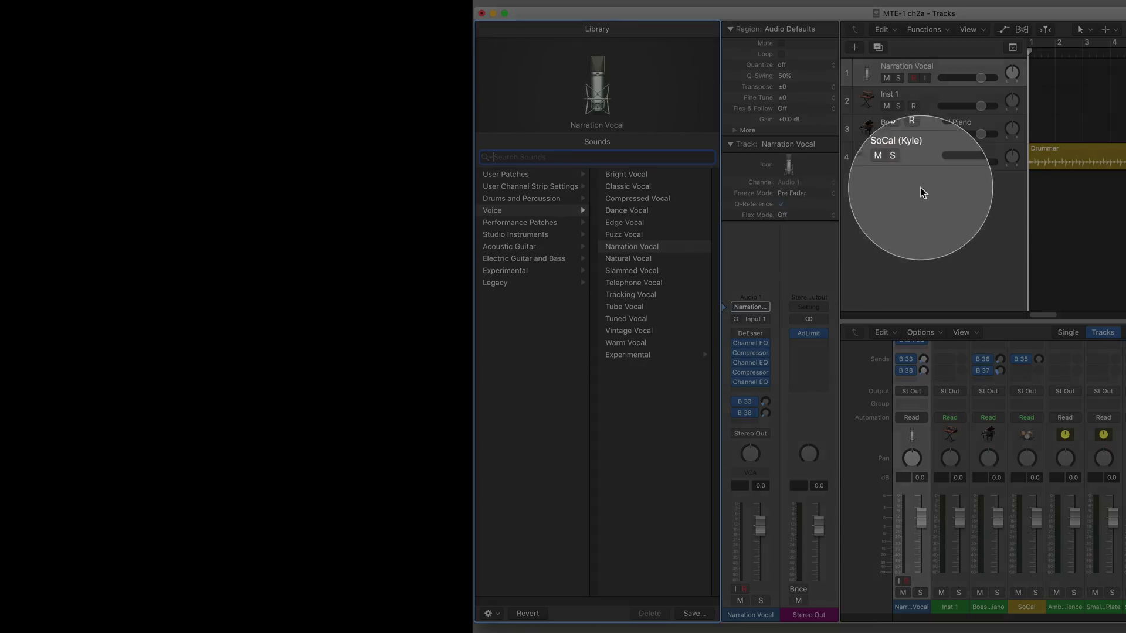
Select the SoCal (Kyle) track and choose the Rock drummers Logan - Retro Rock and Anders - Hard Rock in turn
{"action": "left_click", "coordinate": [931, 156]}
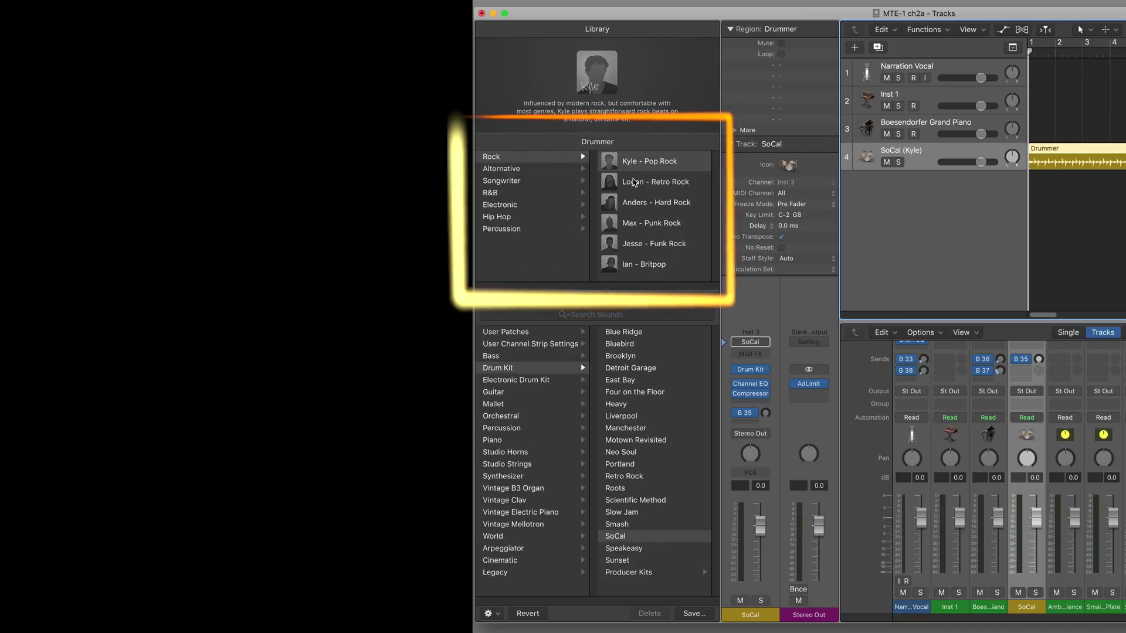
{"action": "left_click", "coordinate": [639, 183]}
{"action": "left_click", "coordinate": [635, 203]}
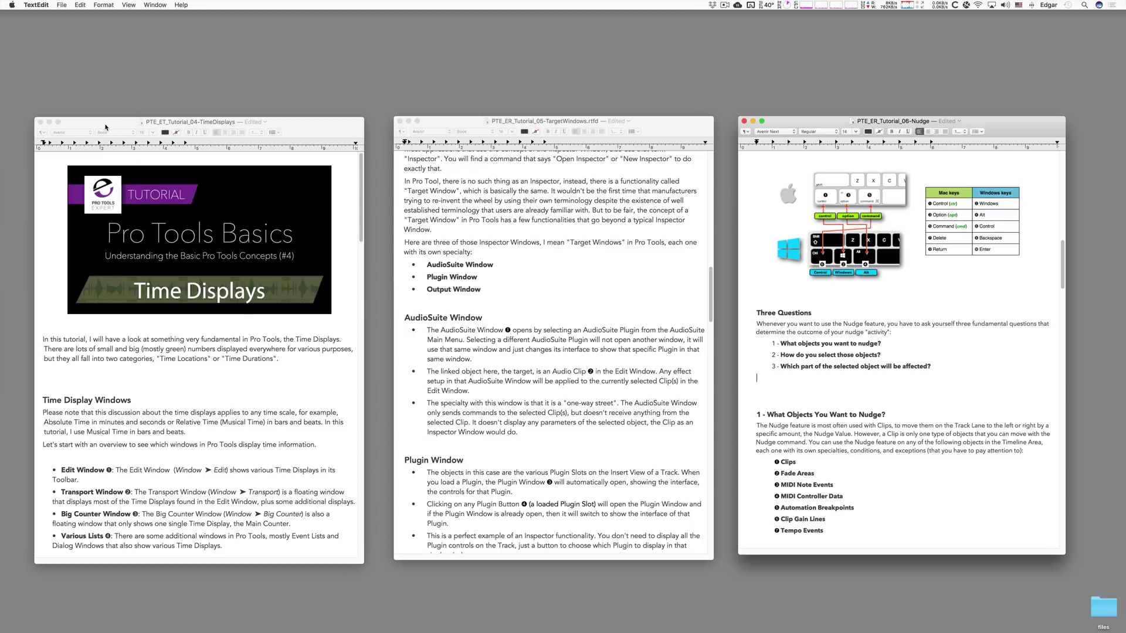
Switch to TextEdit, focus the PTE_ET_Tutorial_04-TimeDisplays document and insert blank lines above its Time Display Windows heading
{"action": "left_click", "coordinate": [106, 127]}
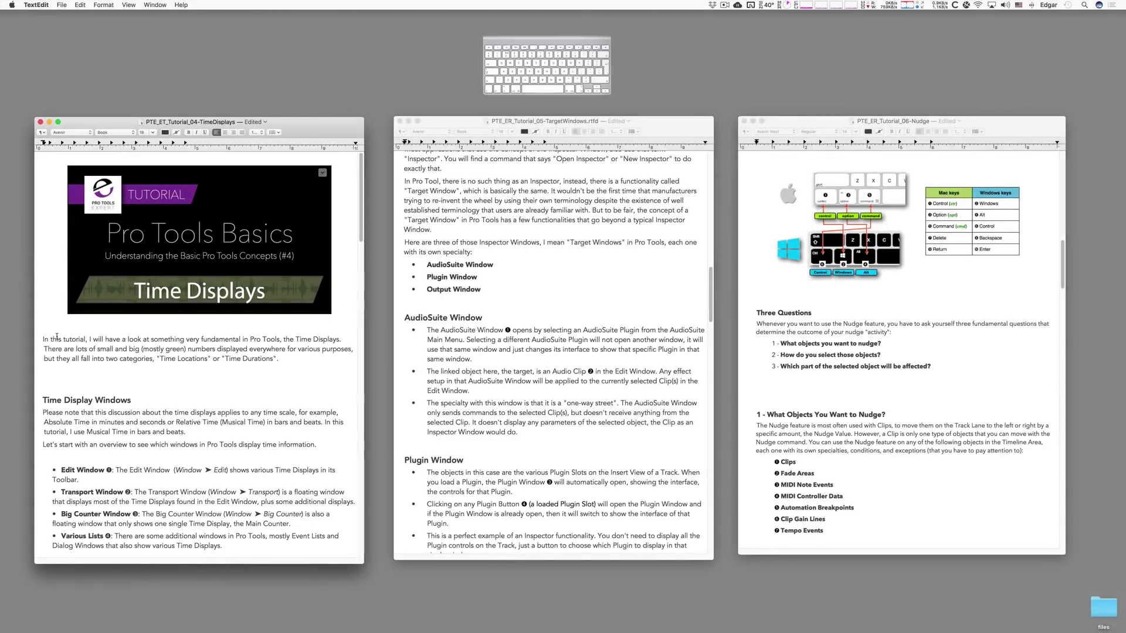
{"action": "key", "text": "Return"}
{"action": "key", "text": "Return"}
{"action": "key", "text": "Return"}
{"action": "key", "text": "Return"}
{"action": "key", "text": "Return"}
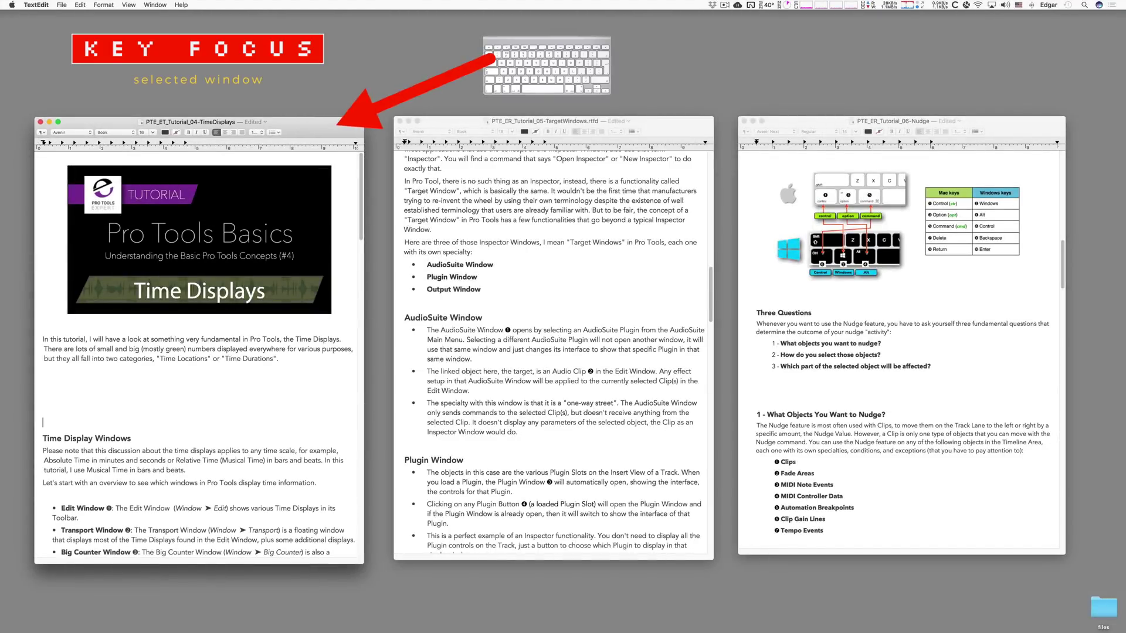
Enter the placeholder lines "asdjahgsdjhasgdjhagsjdhagsjhdgajhsgd" and "asdjhagsjdhagjshdgjahsgdasd" below the introduction, separated by a blank line
{"action": "type", "text": "asdjahgsdjhasgdjhagsjdhagsjhdgajhsgd"}
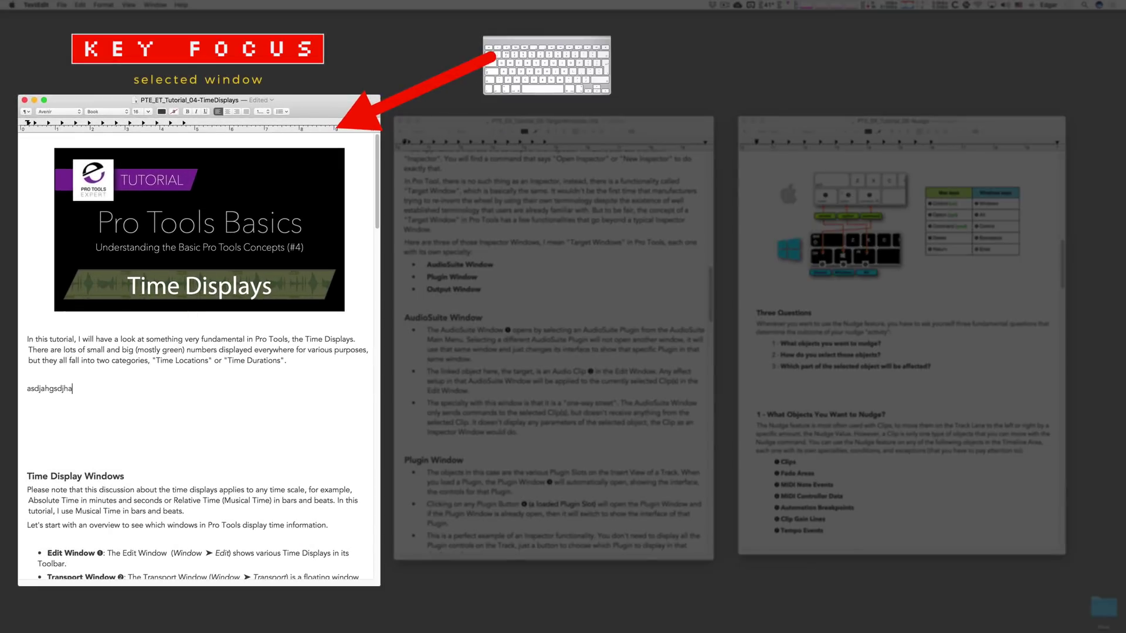
{"action": "key", "text": "Return"}
{"action": "key", "text": "Return"}
{"action": "type", "text": "asdjhags"}
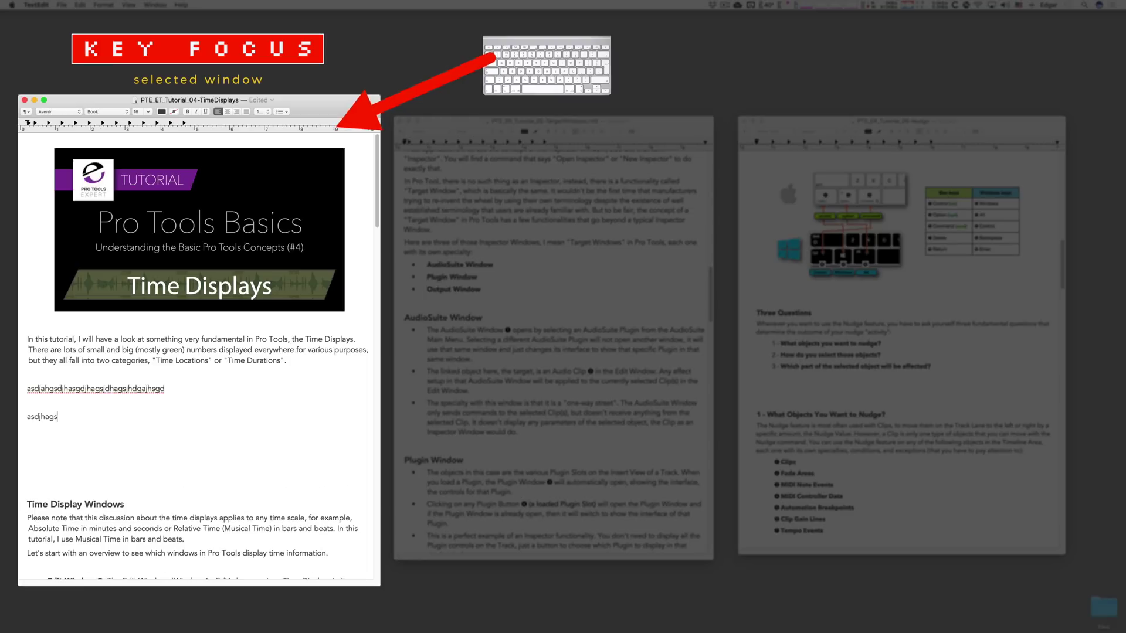
{"action": "type", "text": "jdhagjshdgjahsgdasd"}
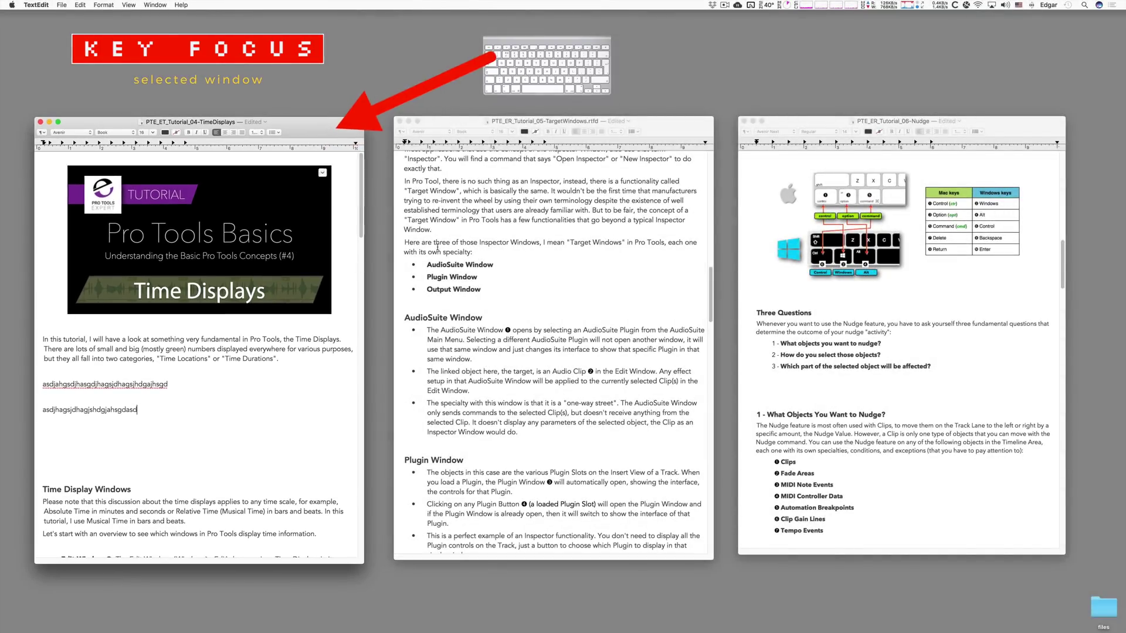
Focus the PTE_ER_Tutorial_06-Nudge document and enter the placeholder lines "asdjhasgdjhgajshgdjahgsd" and "asdjhajshdgjahsgd" below the three questions
{"action": "left_click", "coordinate": [853, 146]}
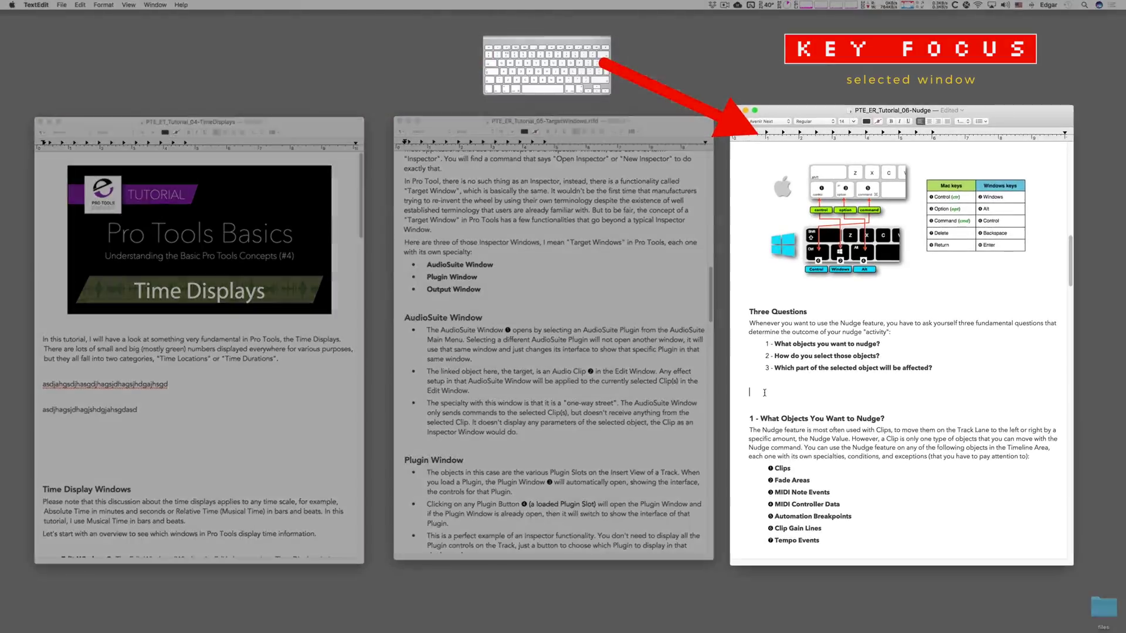
{"action": "type", "text": "asdjhasgdjhgajshgdjahgsd"}
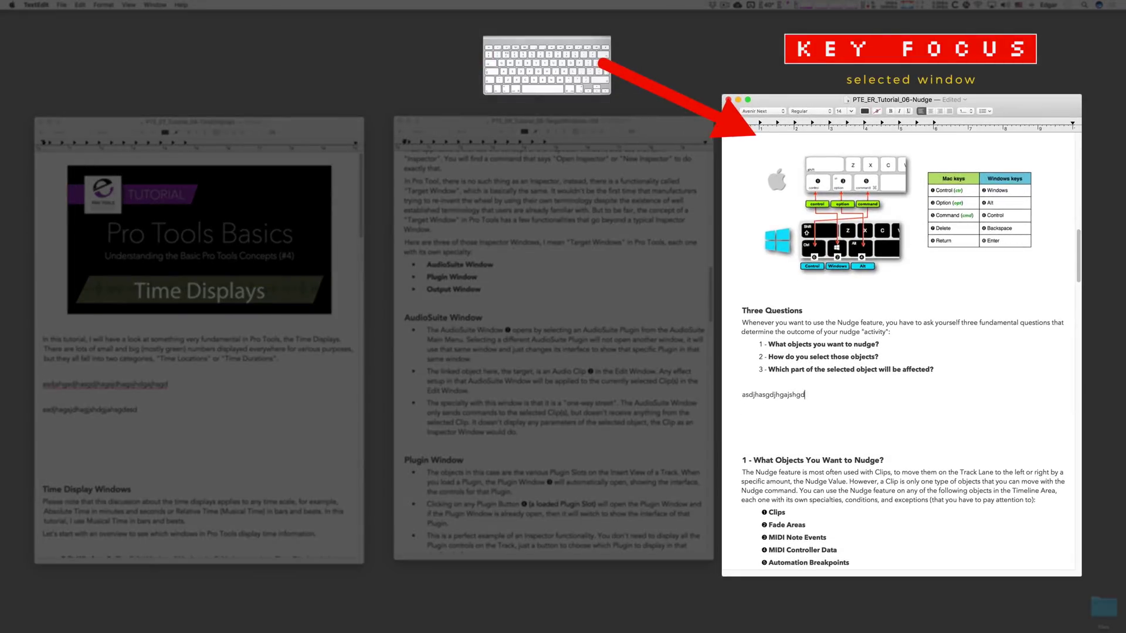
{"action": "key", "text": "Return"}
{"action": "type", "text": "asdjhajshdgjahsgd"}
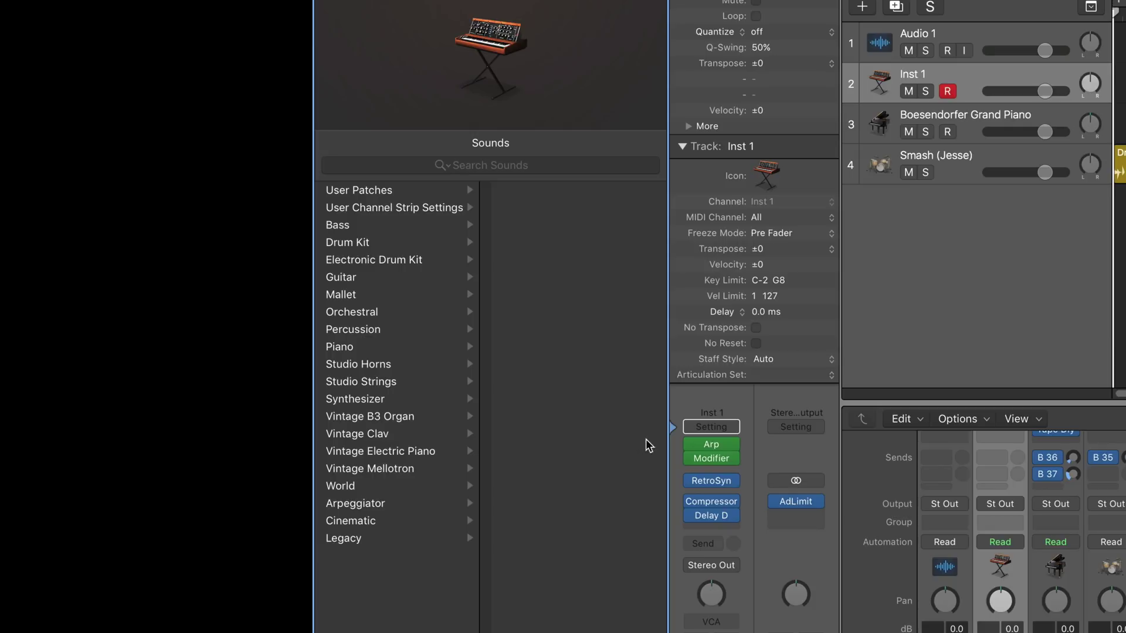
Switch to Logic Pro X and point the Library at Inst 1's Arp, Modifier, RetroSyn, Compressor and Delay D slots, returning to the Setting slot
{"action": "left_click", "coordinate": [674, 447]}
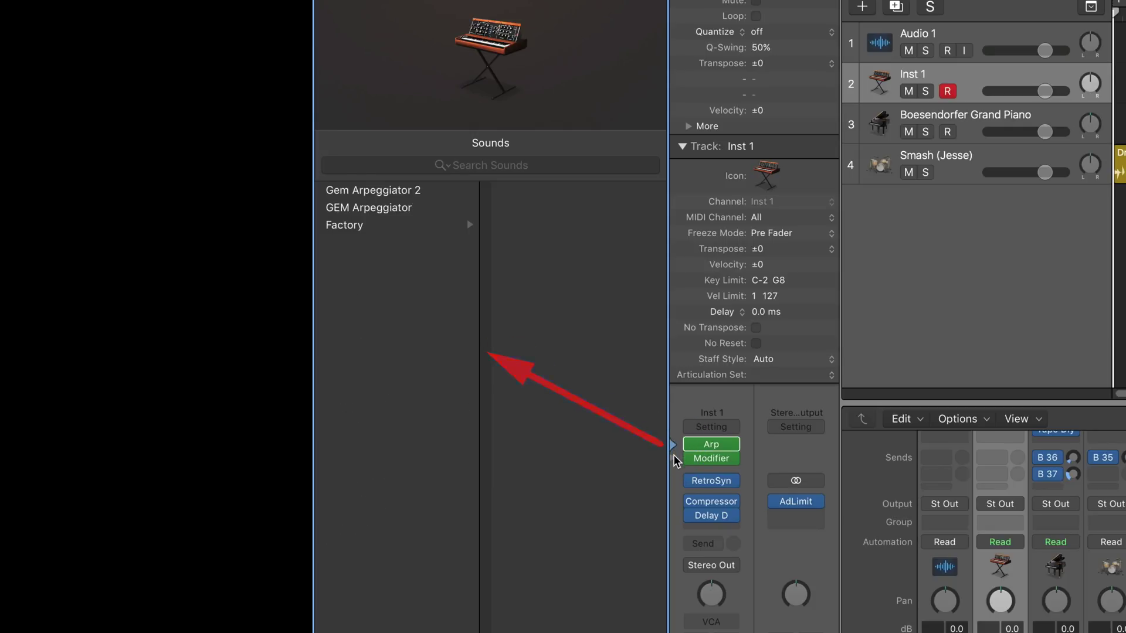
{"action": "left_click", "coordinate": [673, 457]}
{"action": "left_click", "coordinate": [673, 478]}
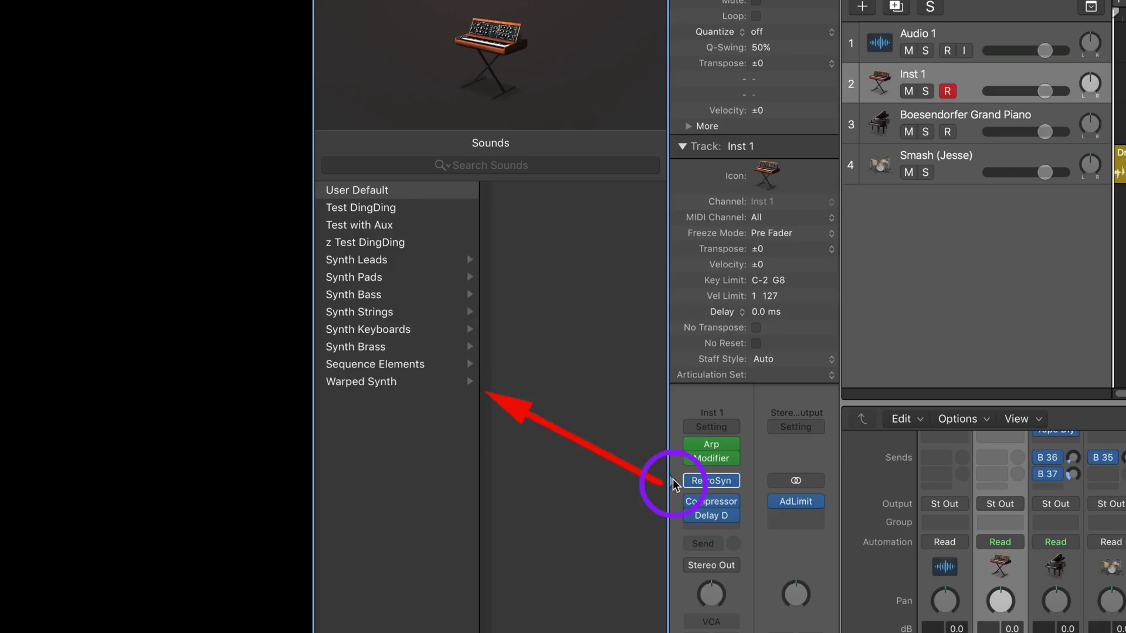
{"action": "left_click", "coordinate": [673, 497]}
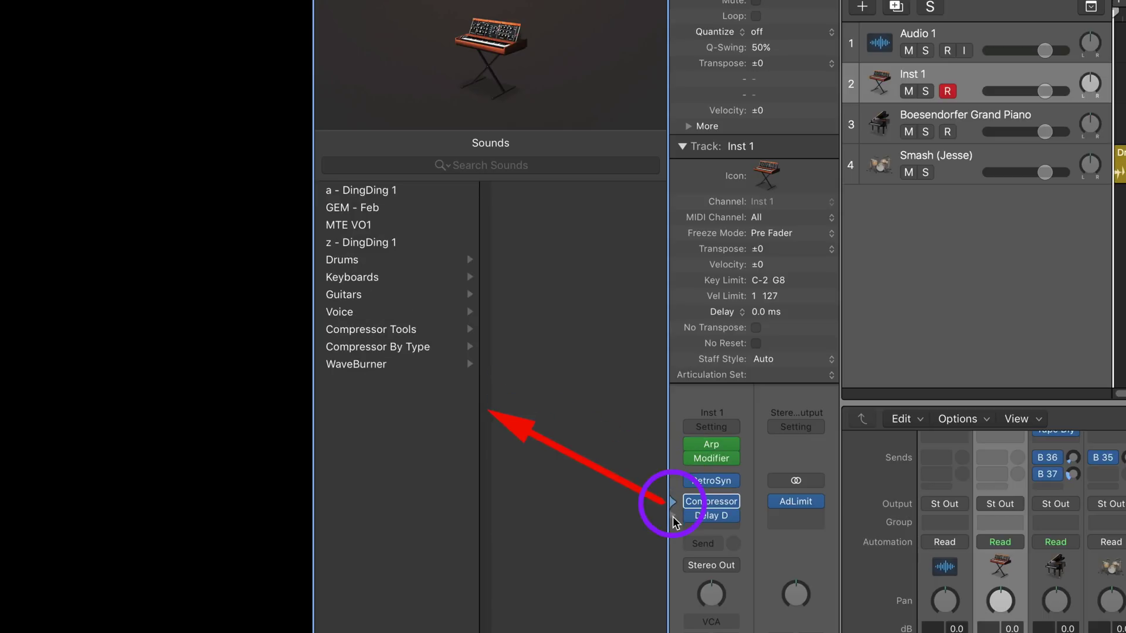
{"action": "left_click", "coordinate": [673, 516]}
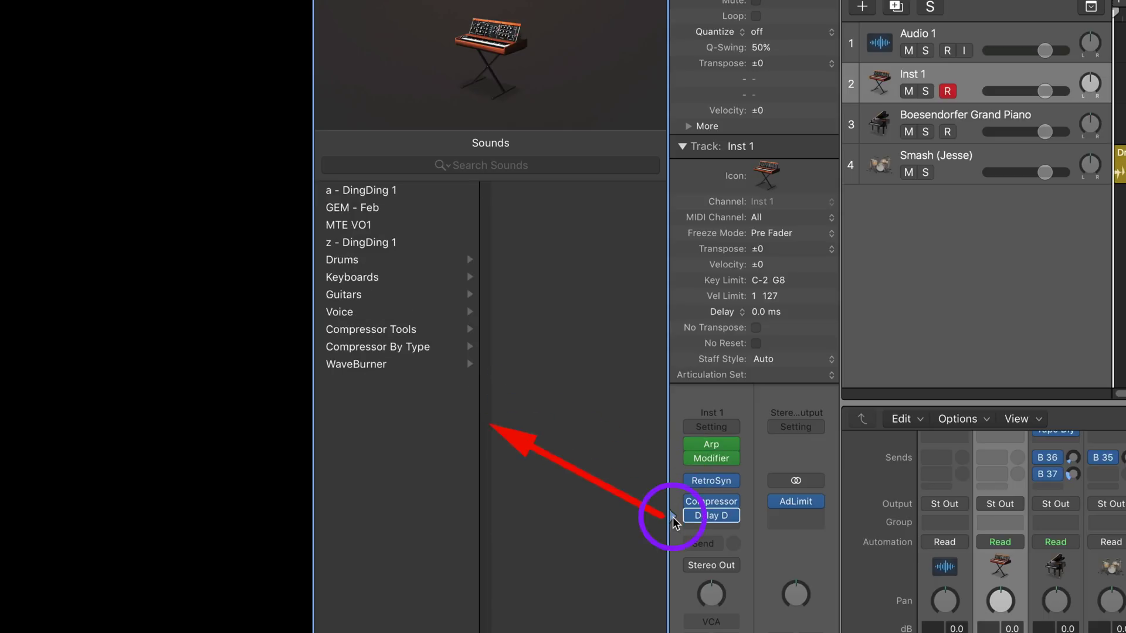
{"action": "left_click", "coordinate": [673, 479]}
{"action": "left_click", "coordinate": [673, 458]}
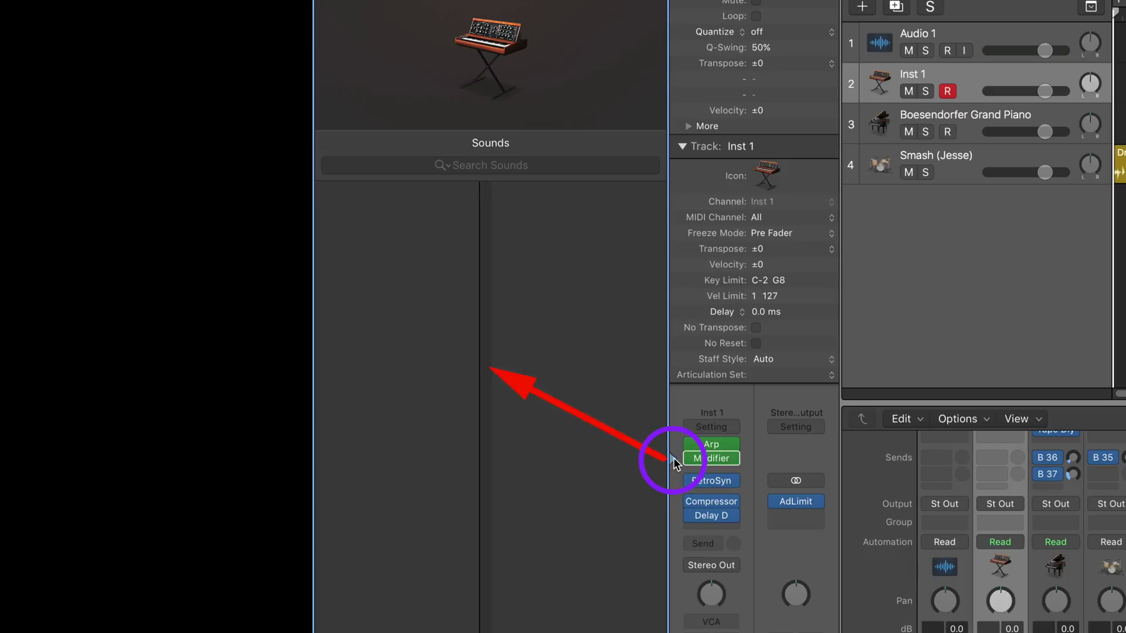
{"action": "left_click", "coordinate": [674, 427]}
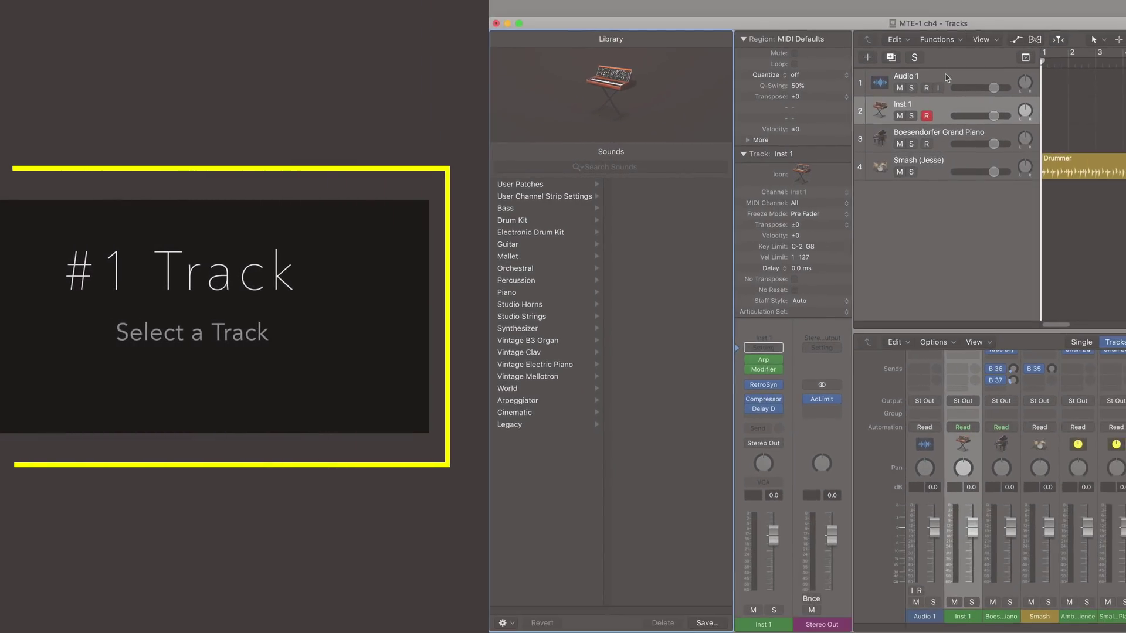
Select the Audio 1, Inst 1, Boesendorfer Grand Piano and Smash tracks in turn and back up, finishing on Inst 1, to compare their Library contents
{"action": "left_click", "coordinate": [974, 37]}
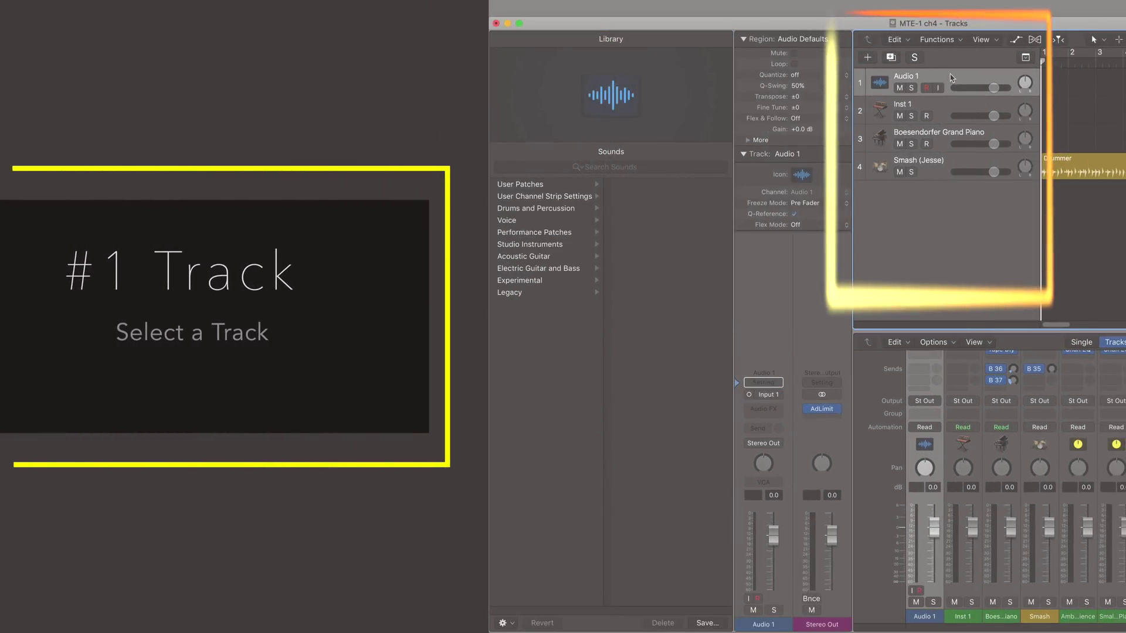
{"action": "left_click", "coordinate": [944, 108]}
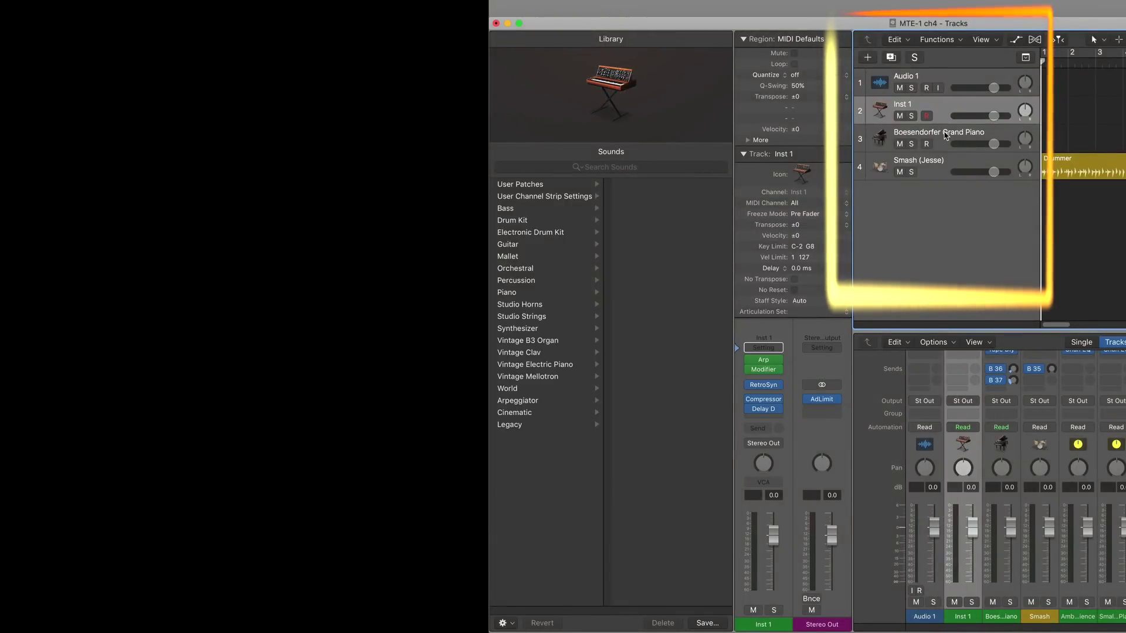
{"action": "left_click", "coordinate": [944, 139]}
{"action": "left_click", "coordinate": [945, 164]}
{"action": "left_click", "coordinate": [945, 137]}
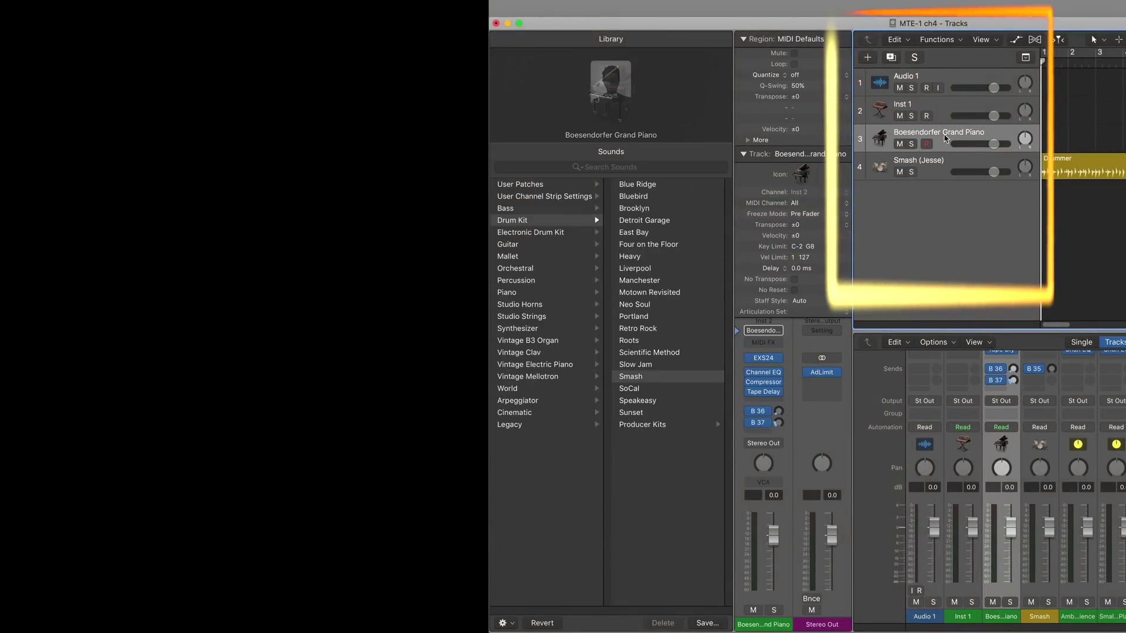
{"action": "left_click", "coordinate": [946, 108]}
{"action": "left_click", "coordinate": [946, 77]}
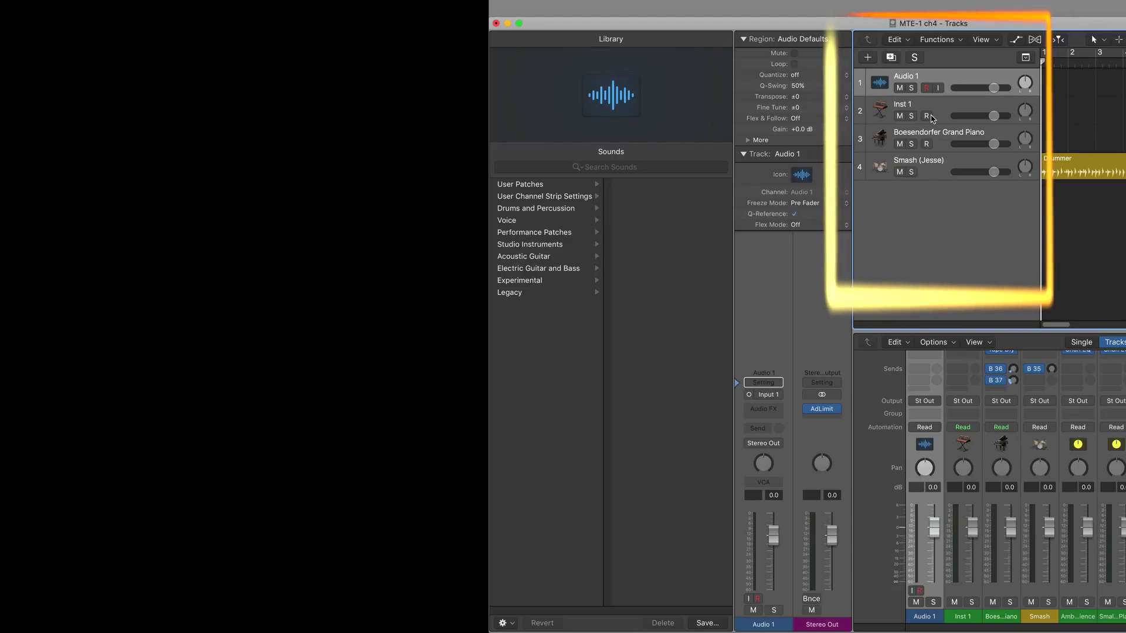
{"action": "left_click", "coordinate": [930, 104]}
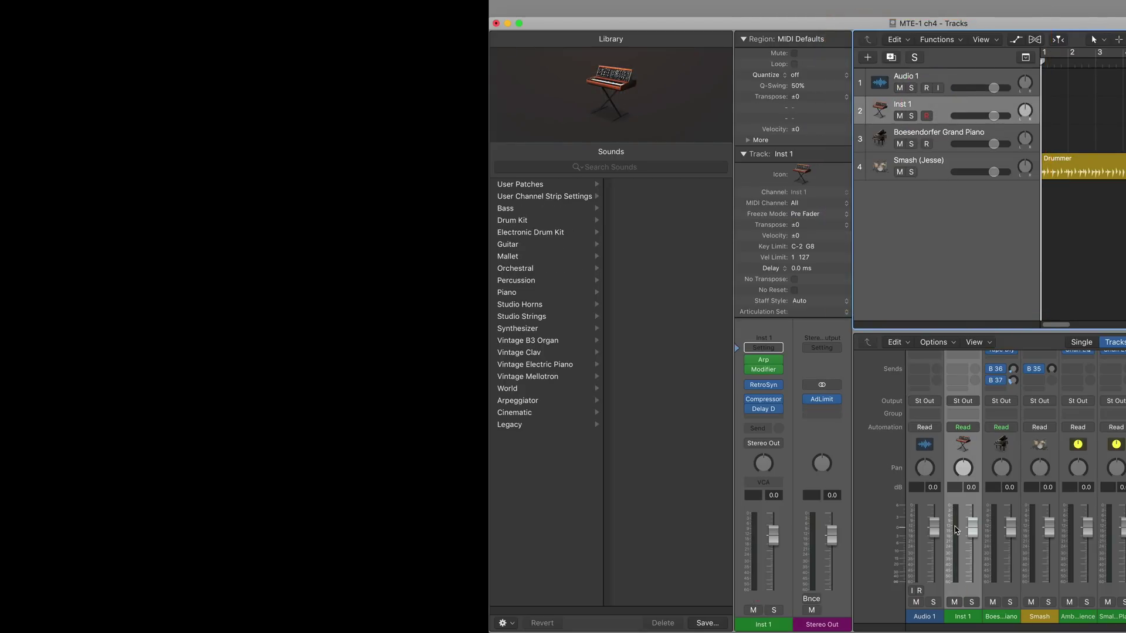
Select the Audio 1, Inst 1 and Boesendorfer Grand Piano channel strips in the Mixer in turn, finishing on Inst 1
{"action": "left_click", "coordinate": [924, 617]}
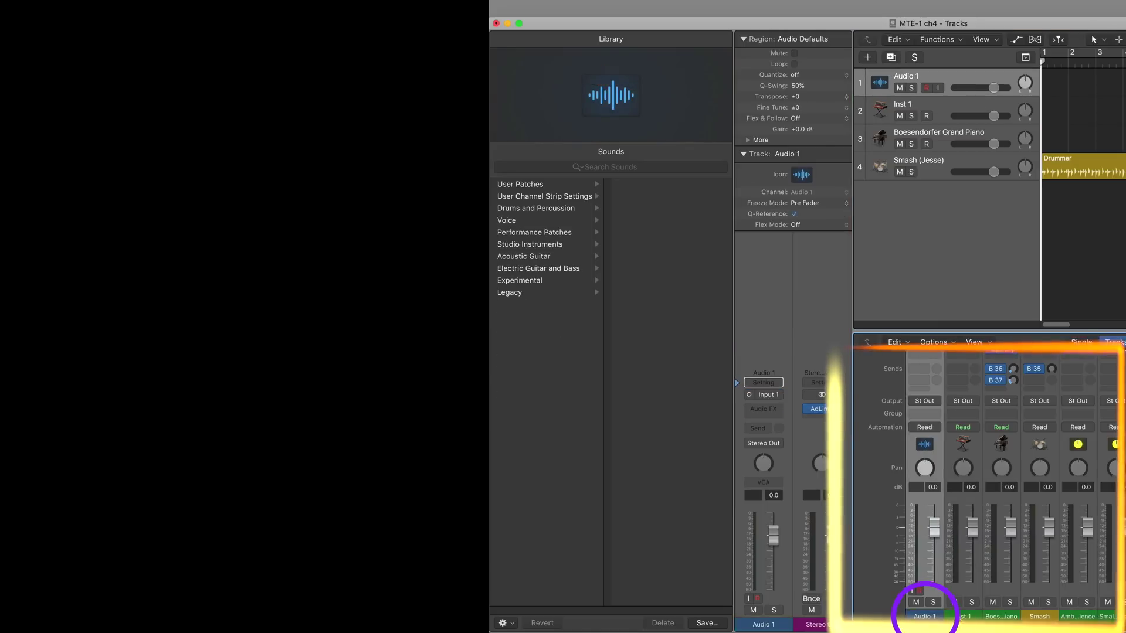
{"action": "left_click", "coordinate": [962, 617]}
{"action": "left_click", "coordinate": [992, 617]}
{"action": "left_click", "coordinate": [962, 617]}
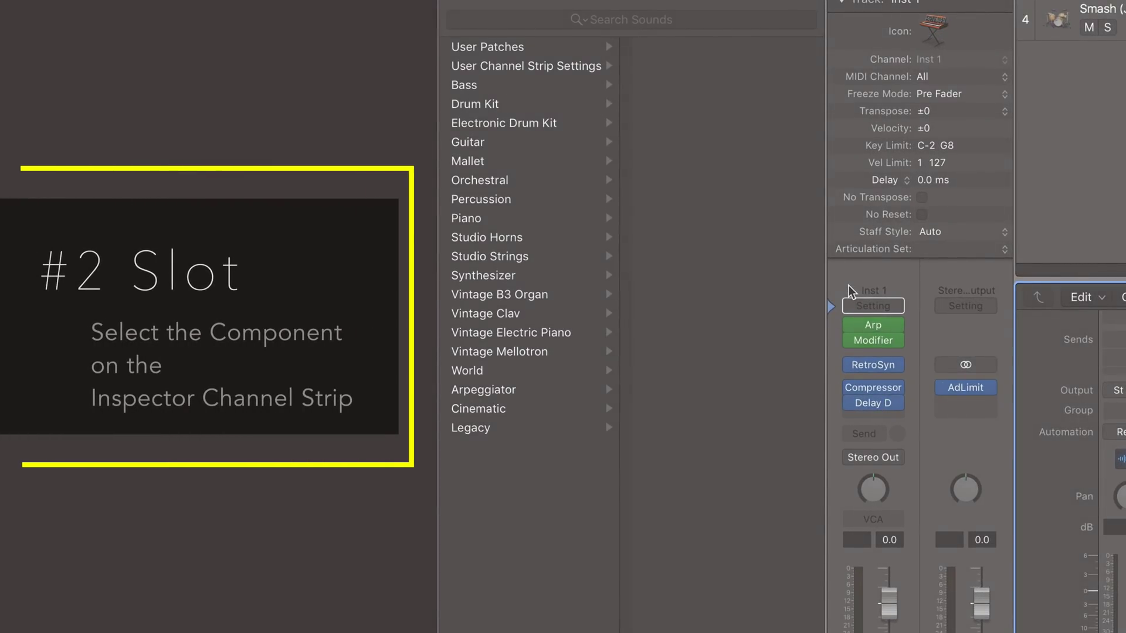
Show the Library contents for Inst 1's Compressor audio effect, Arp MIDI effect, RetroSyn instrument and channel strip Setting in turn
{"action": "mouse_move", "coordinate": [843, 413]}
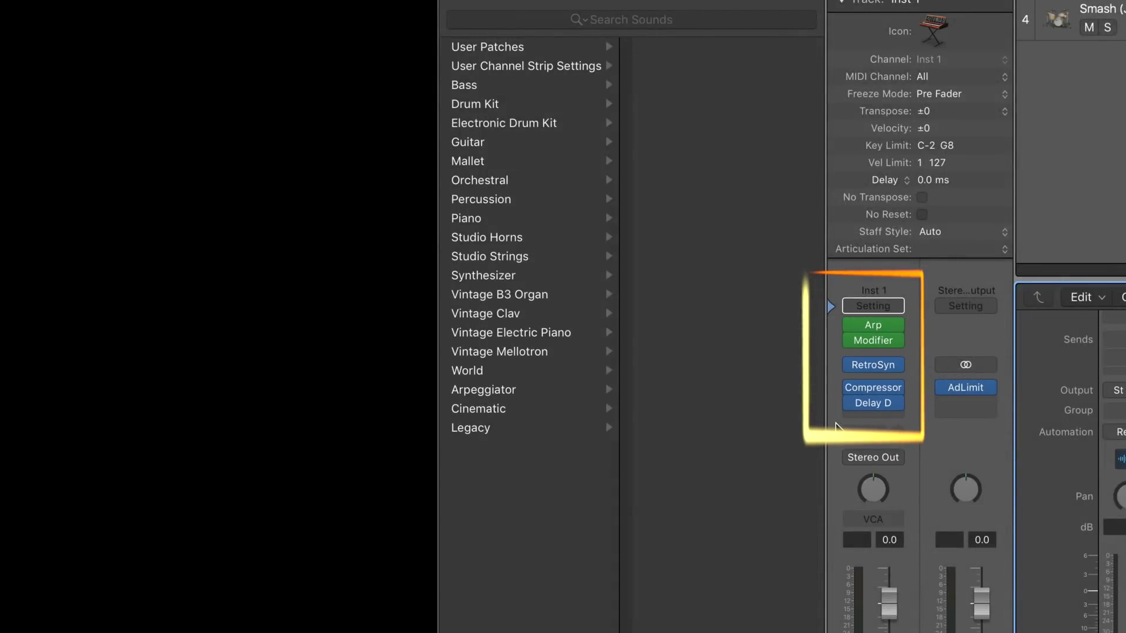
{"action": "left_click", "coordinate": [835, 394]}
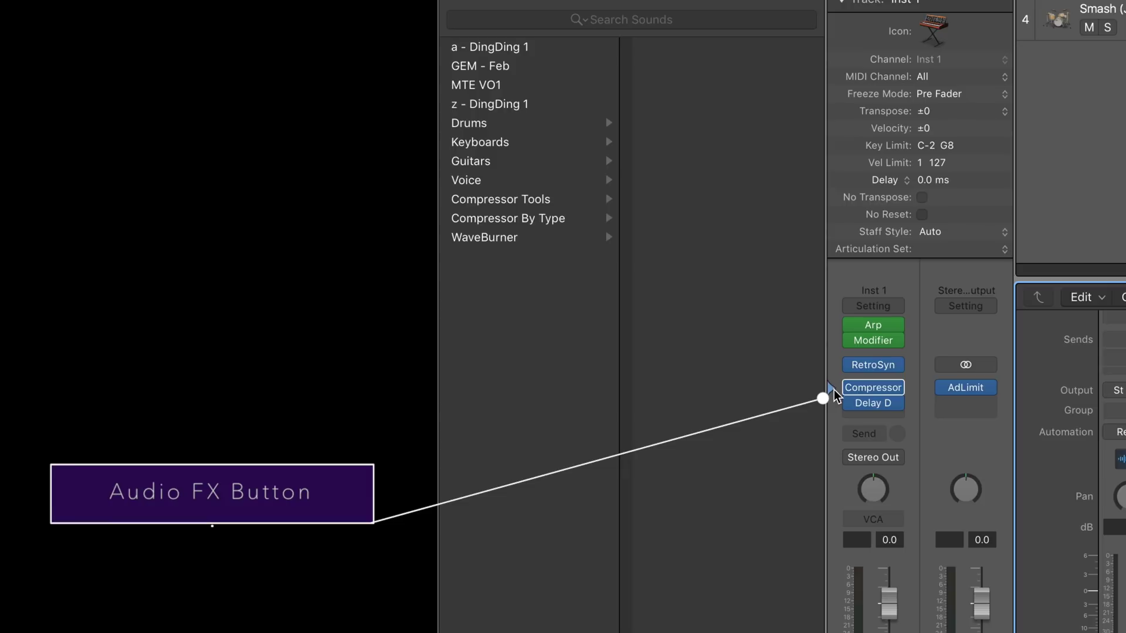
{"action": "left_click", "coordinate": [836, 328]}
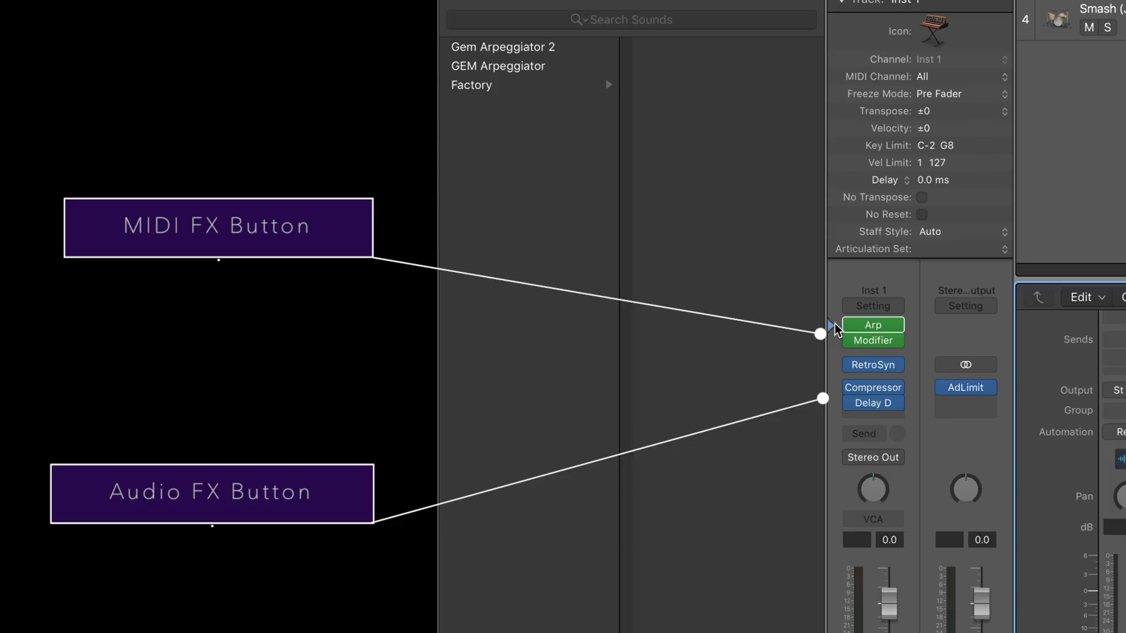
{"action": "left_click", "coordinate": [833, 368]}
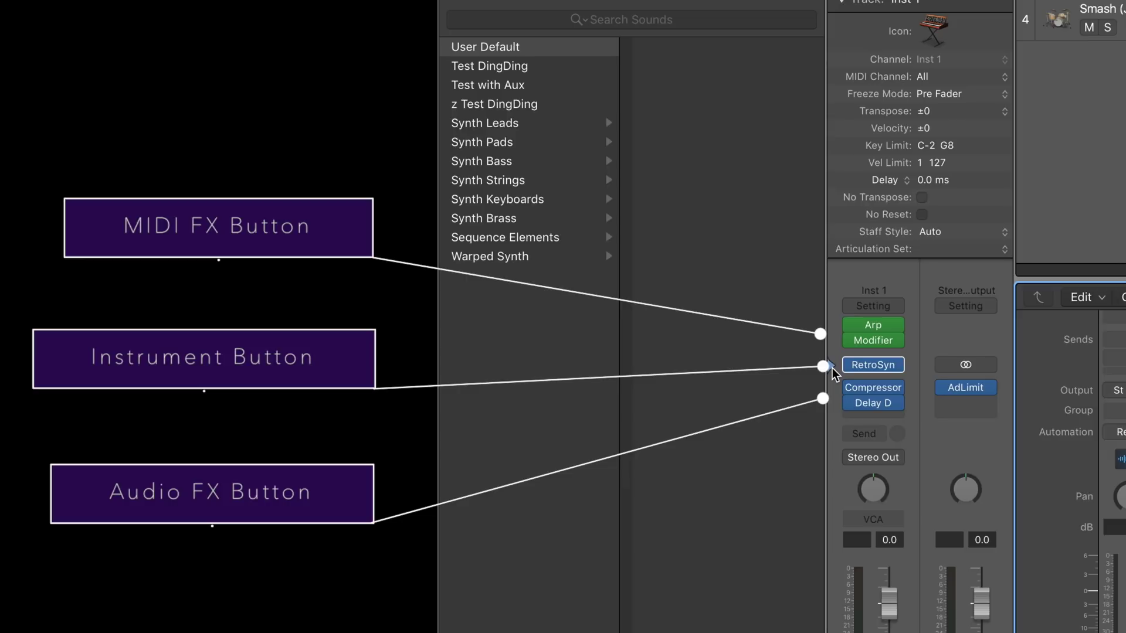
{"action": "left_click", "coordinate": [840, 306]}
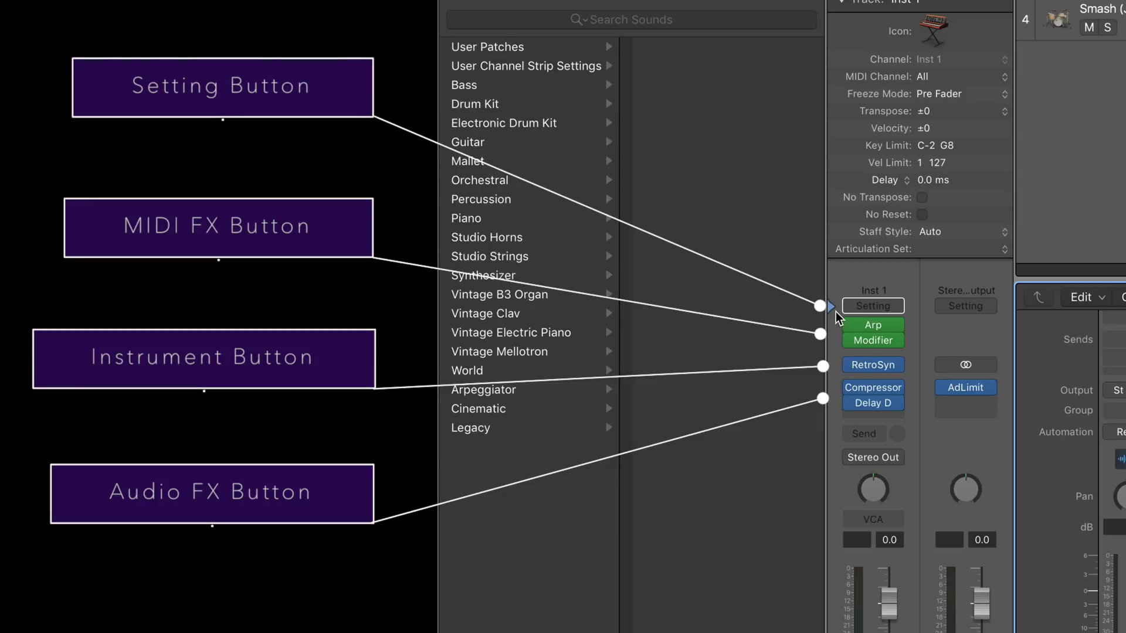